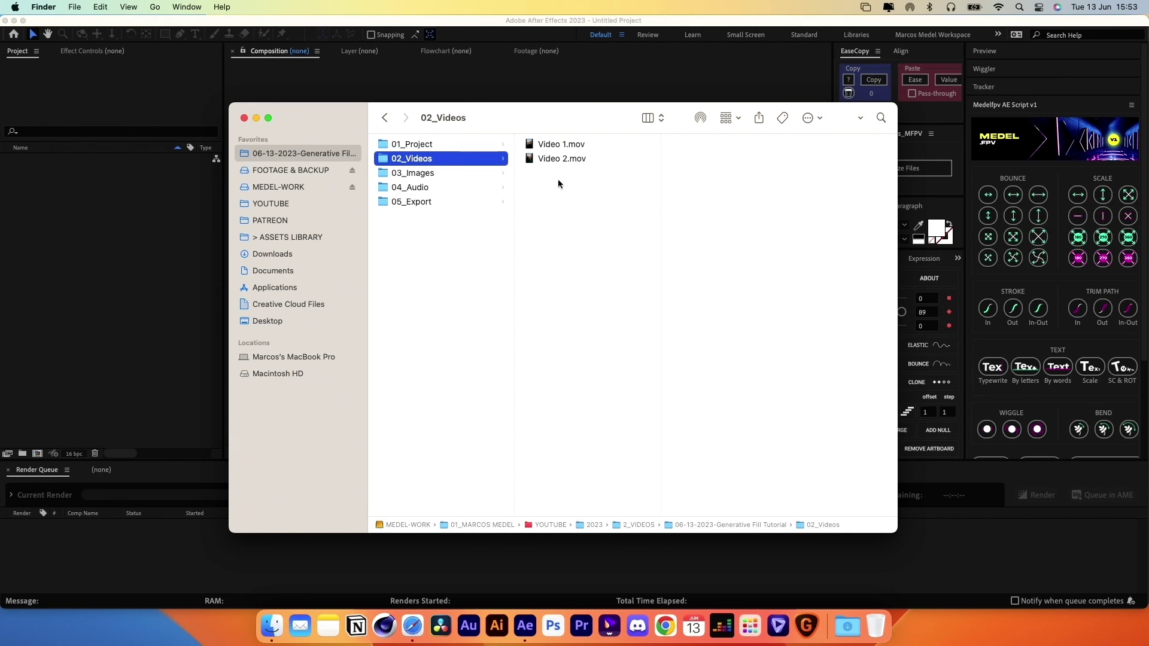
Select Video 1.mov and Video 2.mov in 02_Videos and drop them into the Project panel
{"action": "left_click_drag", "start_coordinate": [558, 178], "coordinate": [549, 148]}
{"action": "left_click_drag", "start_coordinate": [124, 192], "coordinate": [124, 191]}
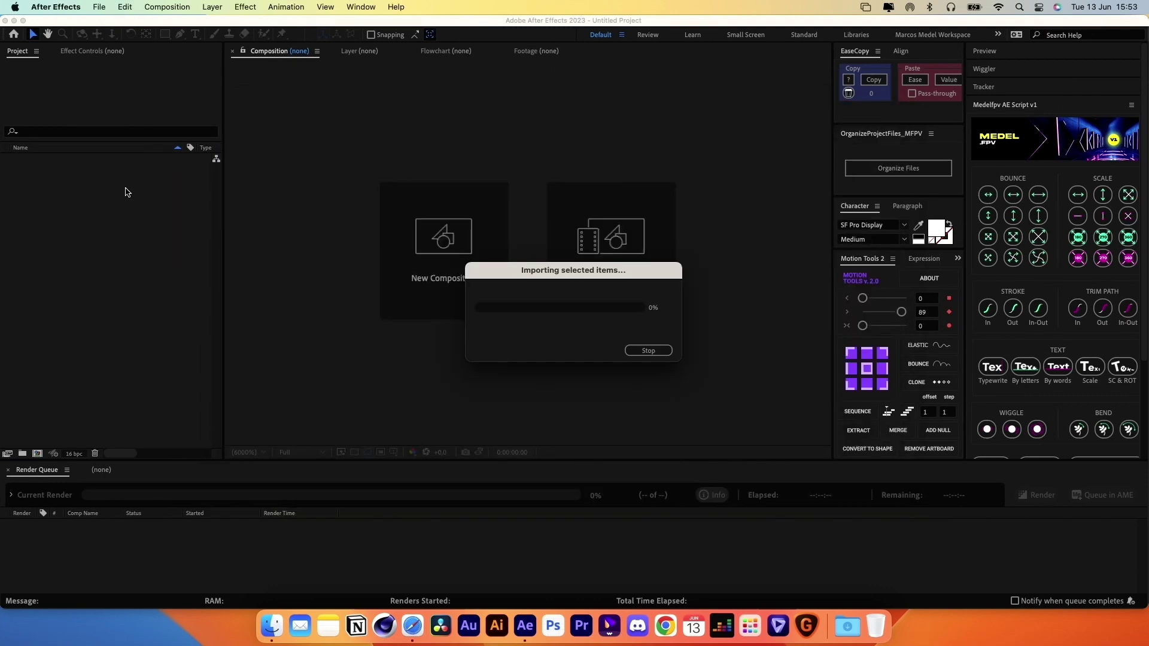
Create a sequenced composition from Video 1.mov and Video 2.mov and scrub through its footage
{"action": "left_click_drag", "start_coordinate": [445, 208], "coordinate": [445, 209]}
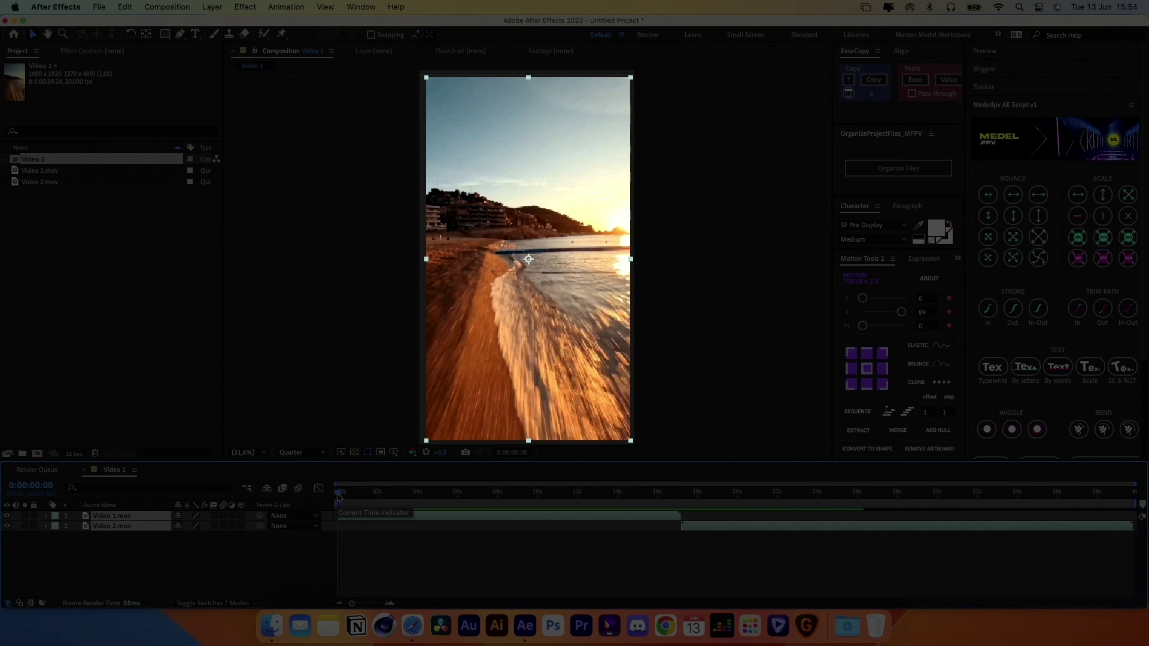
{"action": "left_click_drag", "start_coordinate": [338, 496], "coordinate": [768, 499]}
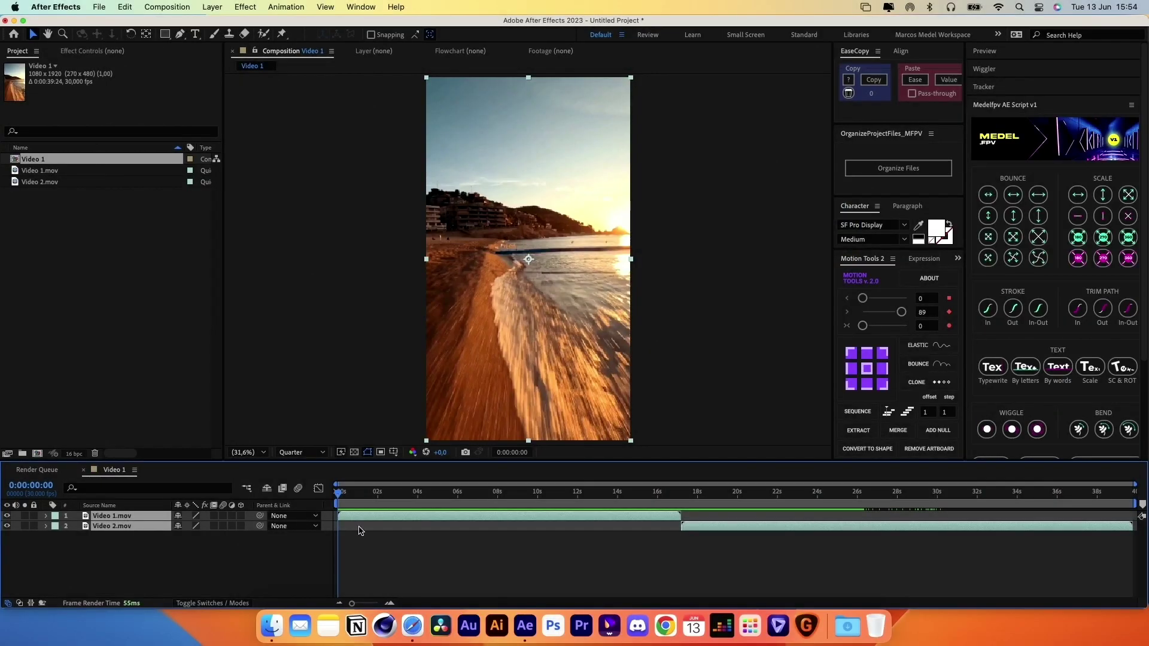
{"action": "left_click", "coordinate": [353, 538]}
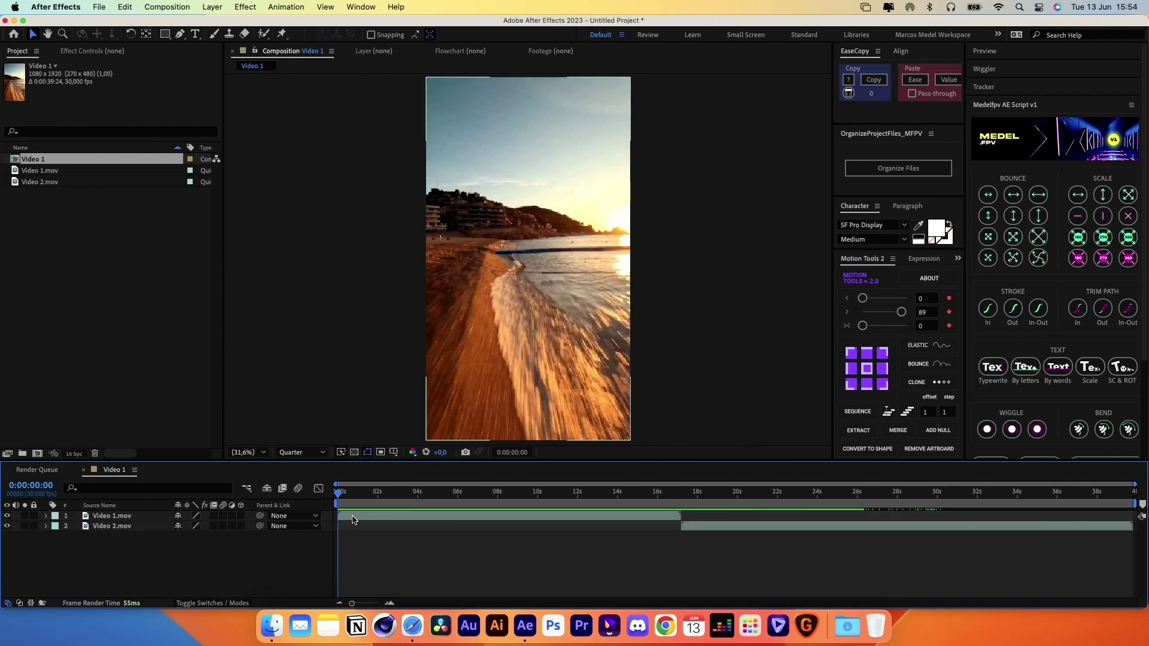
{"action": "right_click", "coordinate": [354, 520]}
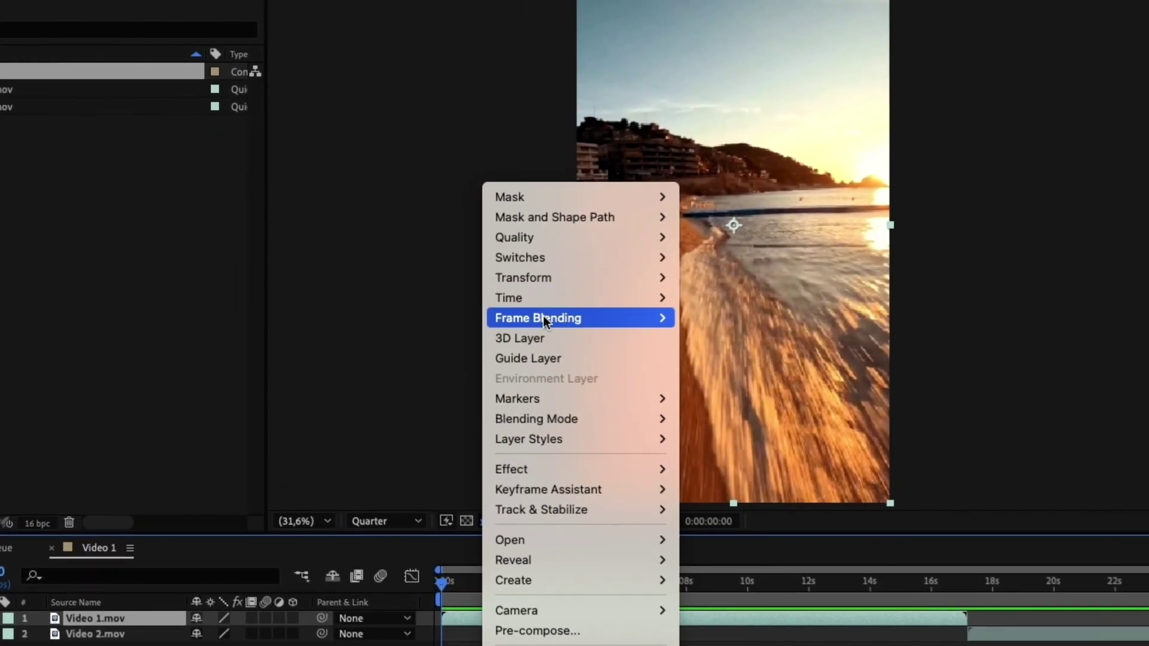
Enable time remapping on Video 1.mov and add keyframes at 2:15 and near 11:09
{"action": "mouse_move", "coordinate": [410, 308]}
{"action": "left_click", "coordinate": [757, 297]}
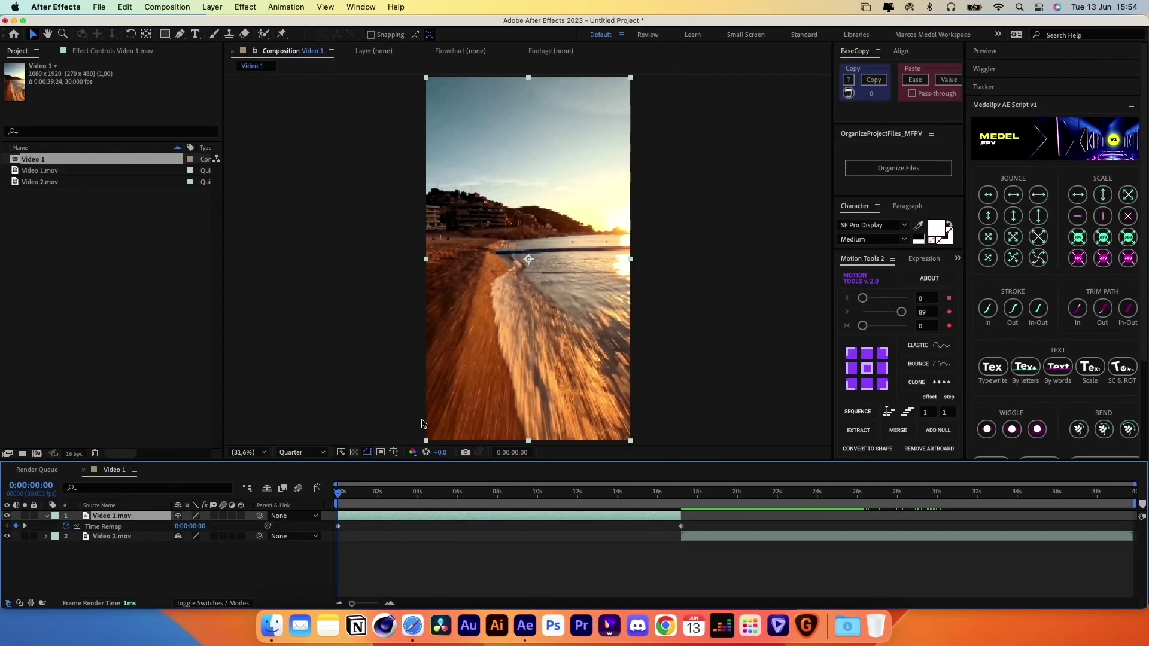
{"action": "left_click_drag", "start_coordinate": [337, 495], "coordinate": [388, 491]}
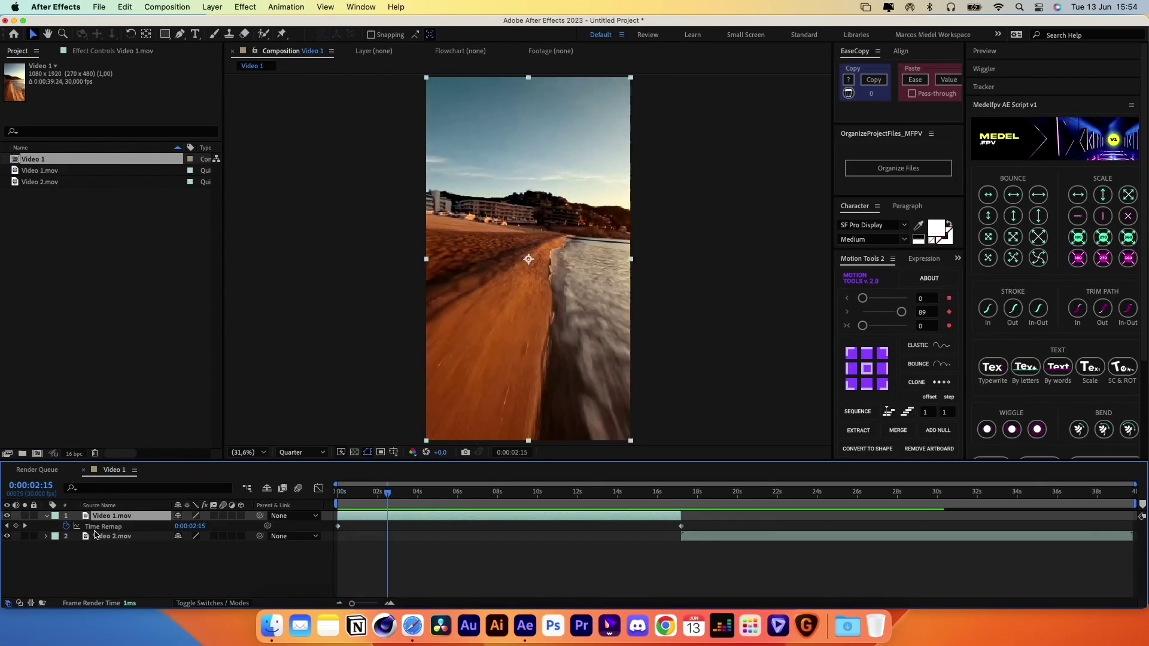
{"action": "key", "text": "space"}
{"action": "key", "text": "space"}
{"action": "left_click", "coordinate": [16, 526]}
{"action": "left_click_drag", "start_coordinate": [426, 494], "coordinate": [612, 496]}
{"action": "left_click", "coordinate": [16, 527]}
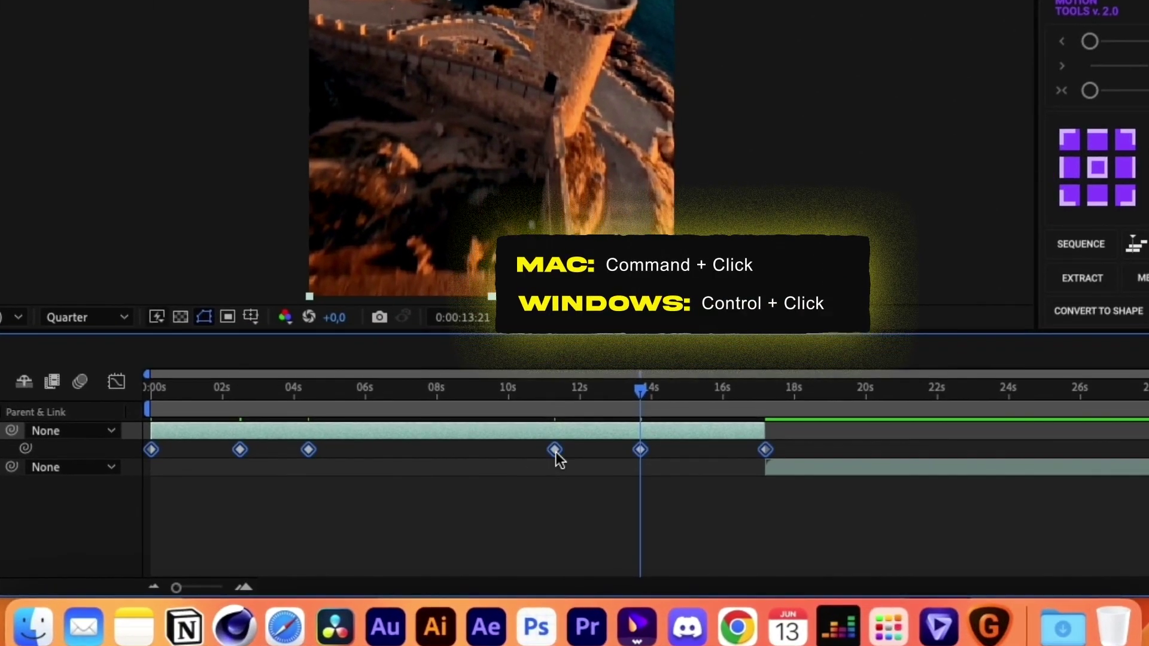
Make the time remap keyframes auto-bezier and show Video 1.mov's speed curve
{"action": "left_click", "coordinate": [640, 450], "text": "super"}
{"action": "key", "text": "Home"}
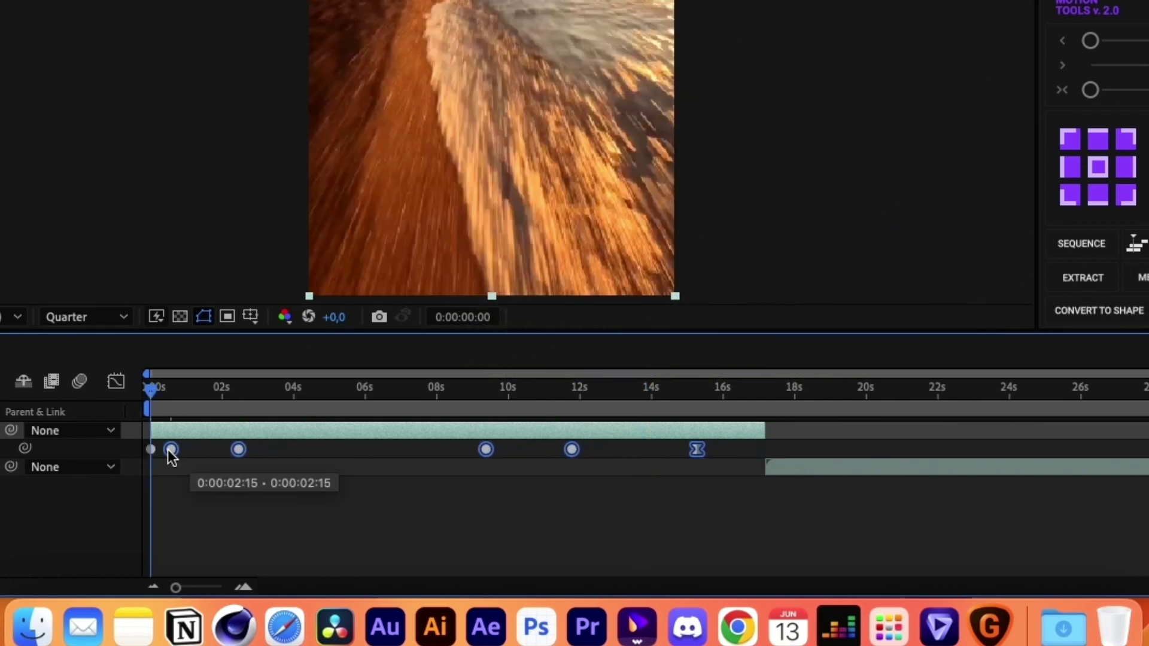
{"action": "left_click", "coordinate": [116, 383]}
{"action": "mouse_move", "coordinate": [172, 500]}
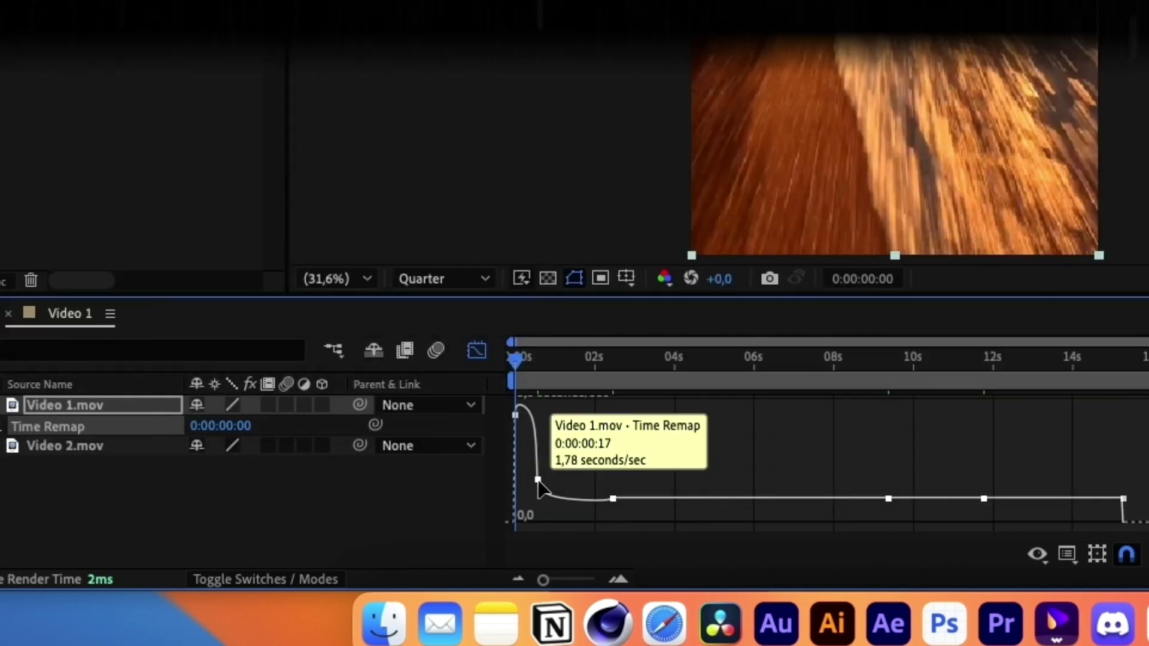
Set the 2:15 keyframe's incoming velocity to 1 after lowering the speed there
{"action": "left_click_drag", "start_coordinate": [526, 461], "coordinate": [541, 501]}
{"action": "right_click", "coordinate": [536, 483]}
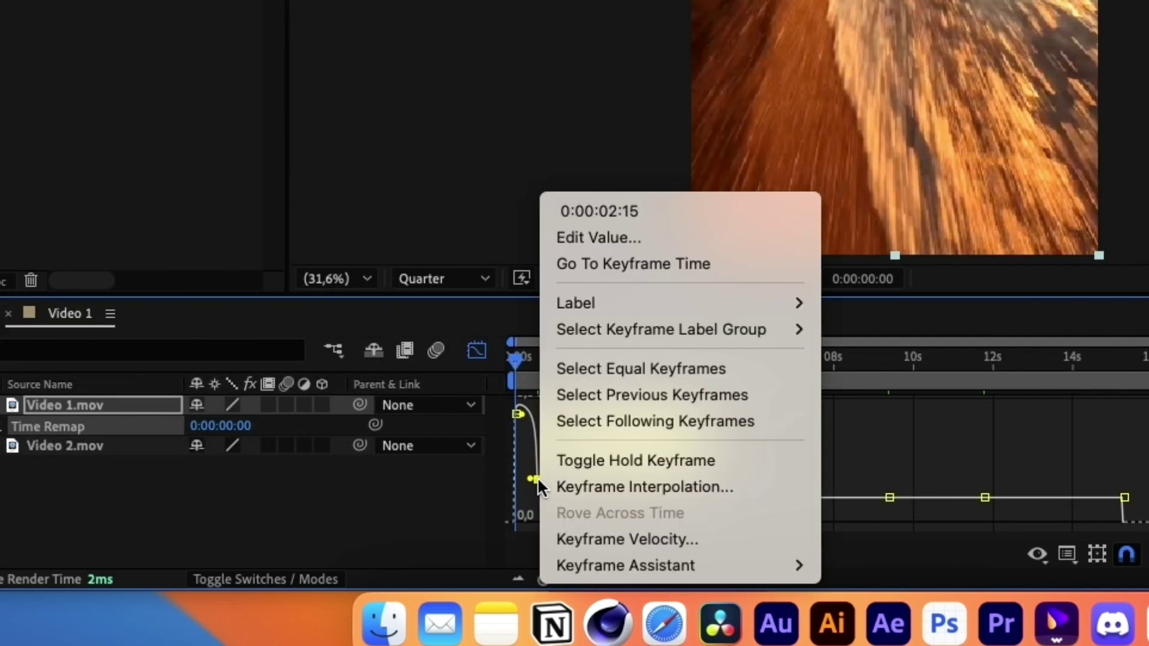
{"action": "left_click", "coordinate": [576, 527]}
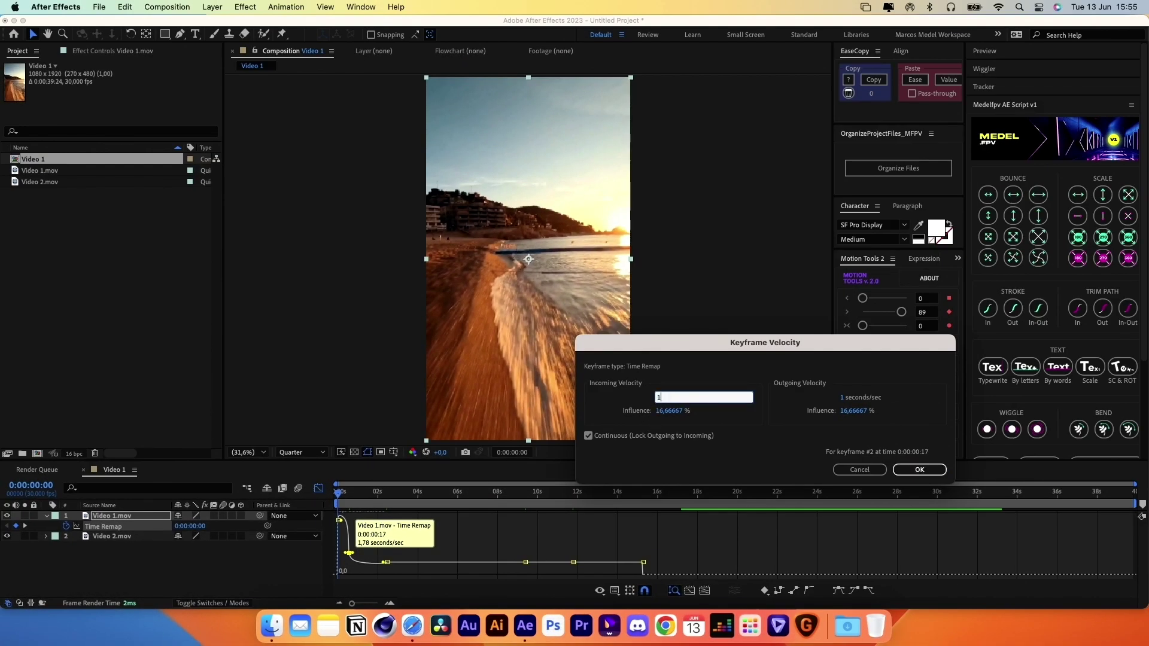
{"action": "left_click", "coordinate": [919, 470]}
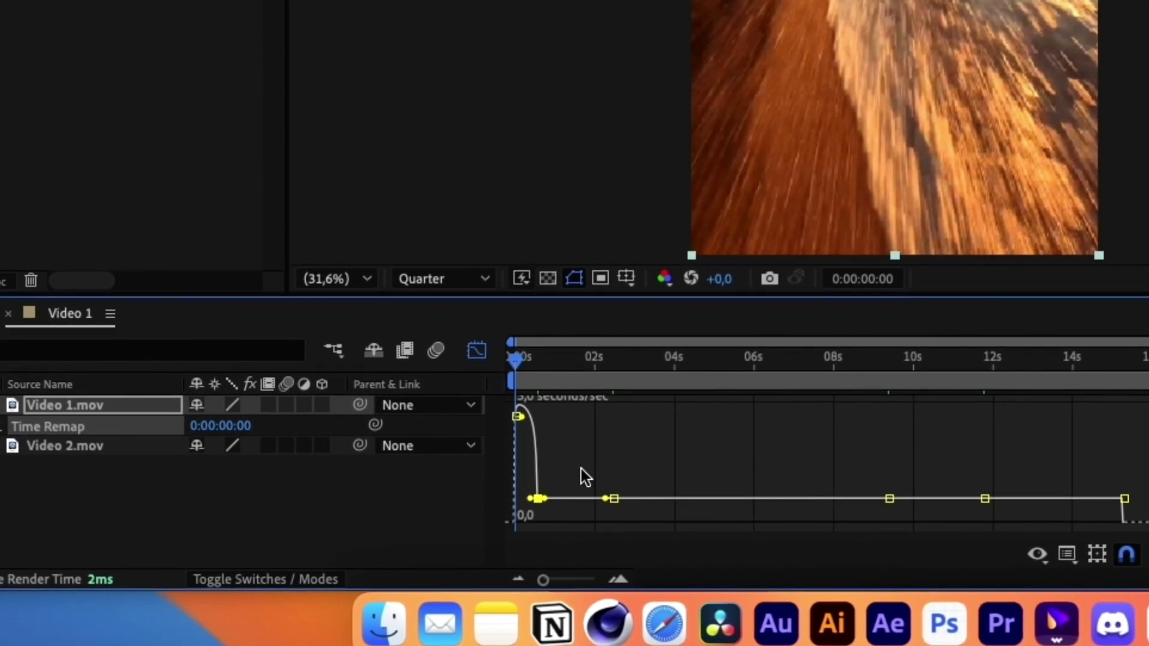
Reshape the speed handles and later keyframes into sharp ramps, then play back the result
{"action": "key", "text": "equal"}
{"action": "key", "text": "equal"}
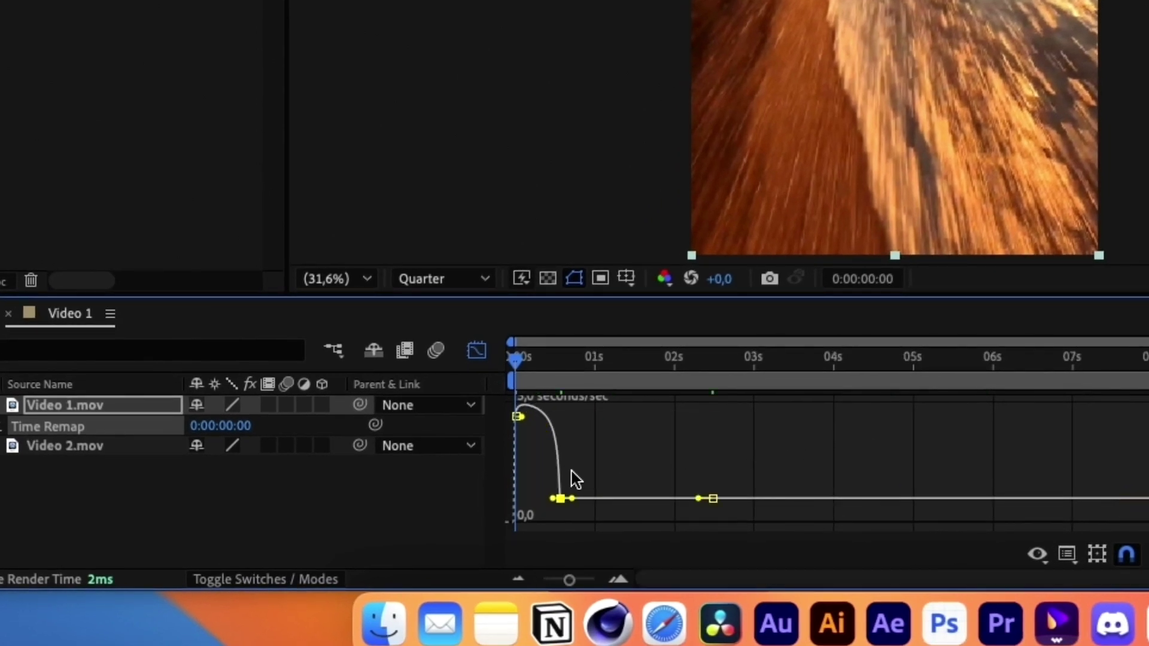
{"action": "left_click_drag", "start_coordinate": [597, 498], "coordinate": [569, 500]}
{"action": "left_click_drag", "start_coordinate": [413, 563], "coordinate": [382, 563]}
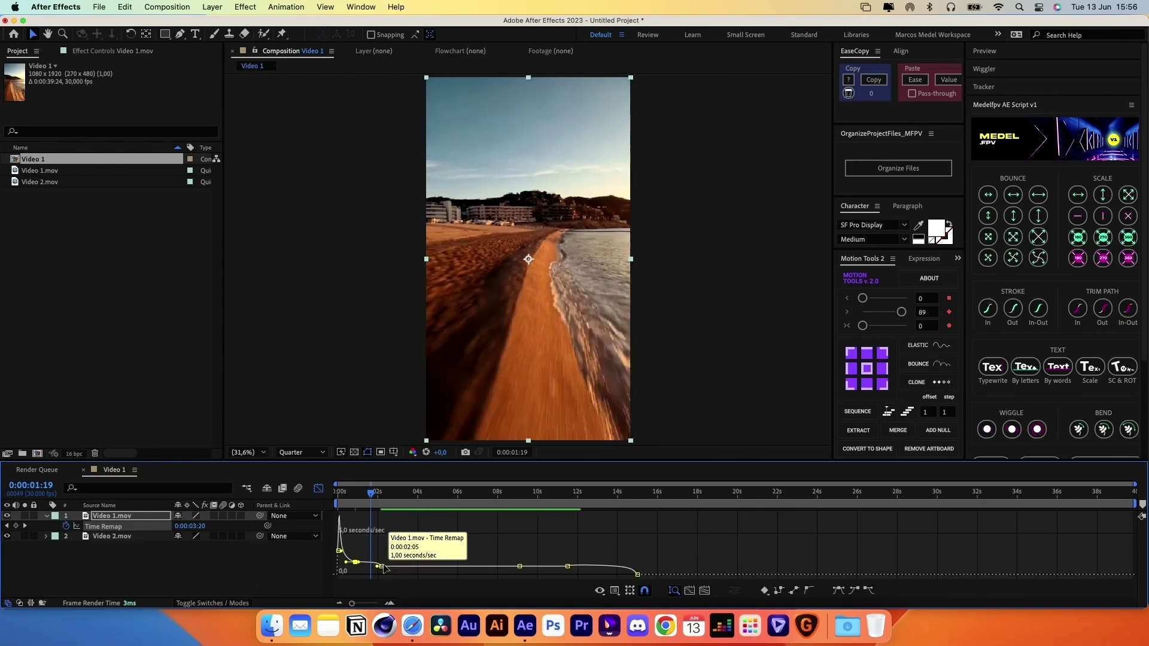
{"action": "left_click_drag", "start_coordinate": [500, 546], "coordinate": [640, 584]}
{"action": "left_click_drag", "start_coordinate": [518, 563], "coordinate": [415, 563]}
{"action": "left_click_drag", "start_coordinate": [384, 562], "coordinate": [399, 563]}
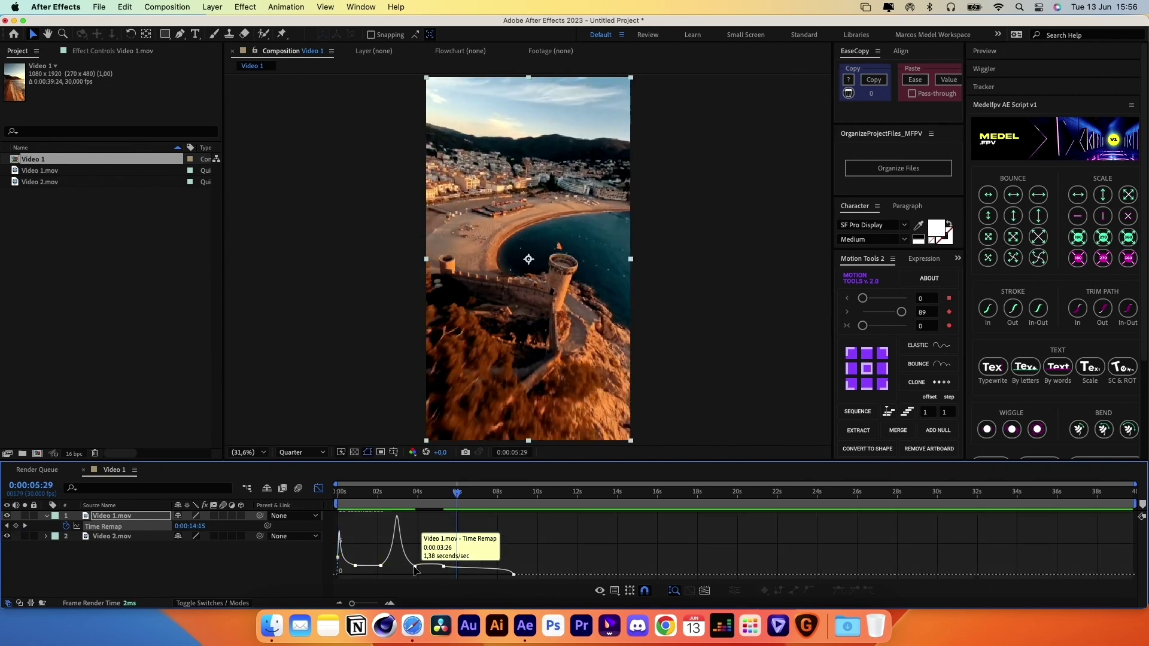
{"action": "left_click_drag", "start_coordinate": [513, 574], "coordinate": [457, 564]}
{"action": "key", "text": "equal"}
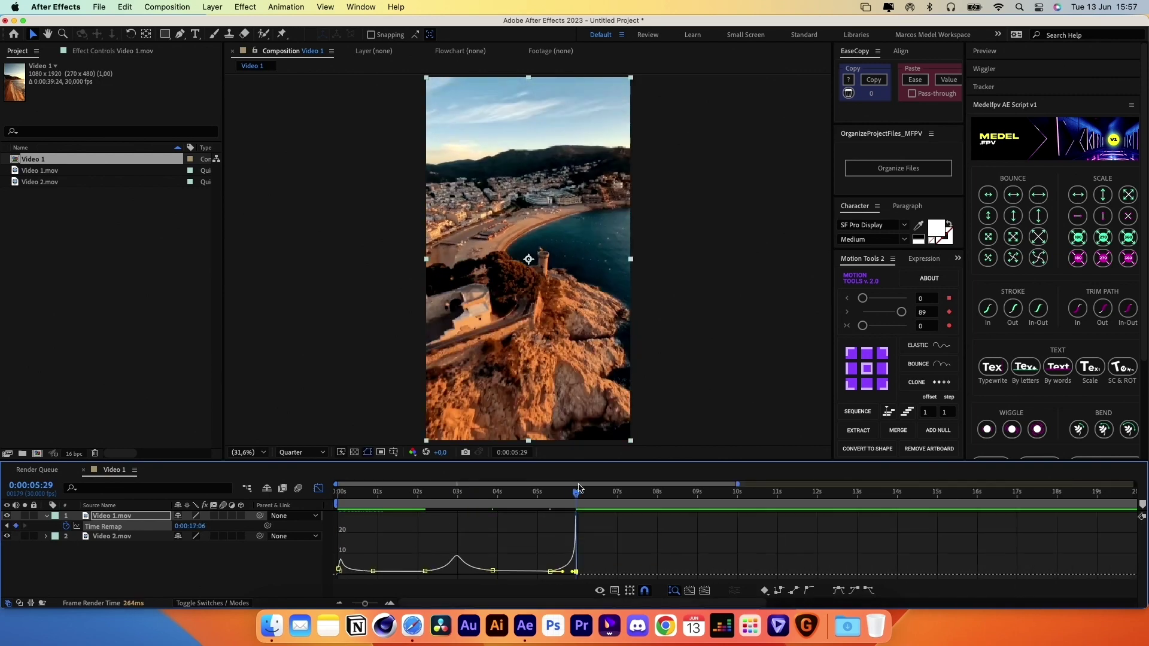
{"action": "key", "text": "space"}
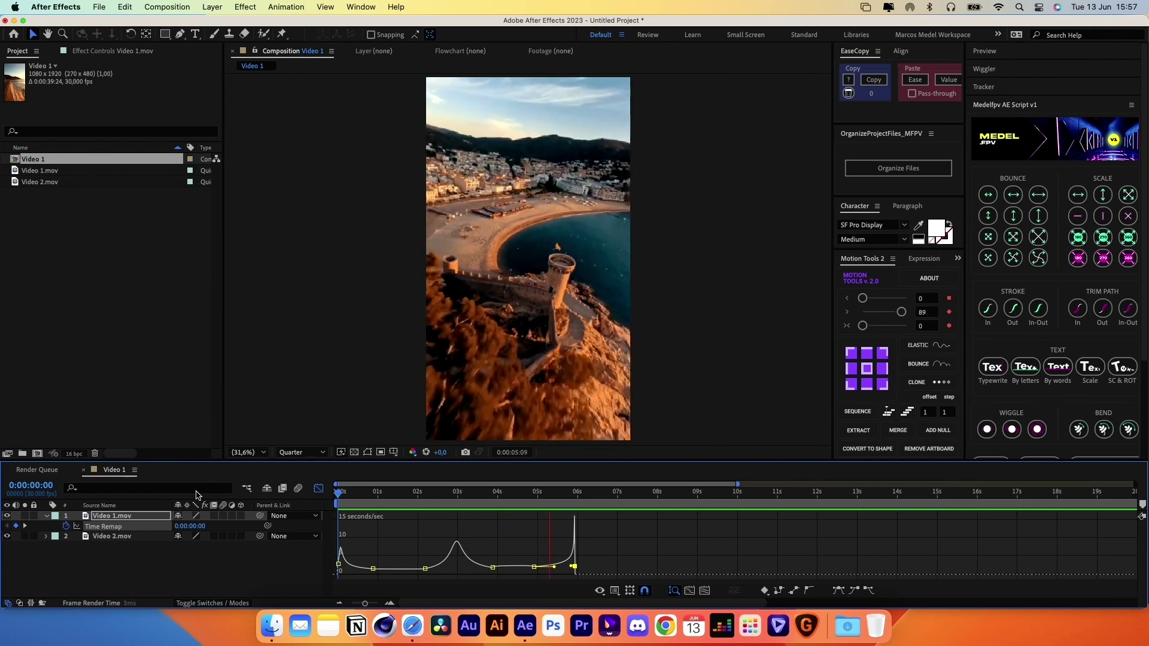
Trim Video 1.mov to end at its last keyframe at 5:27
{"action": "left_click_drag", "start_coordinate": [391, 498], "coordinate": [585, 499]}
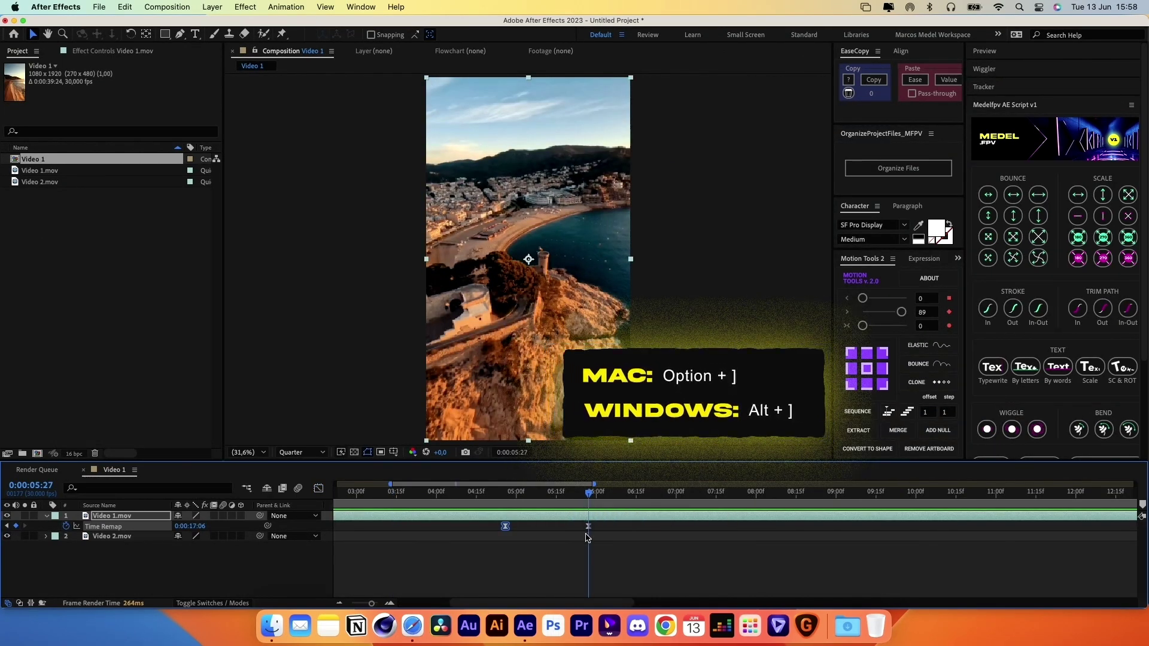
{"action": "key", "text": "alt+bracketright"}
{"action": "key", "text": "minus"}
{"action": "key", "text": "minus"}
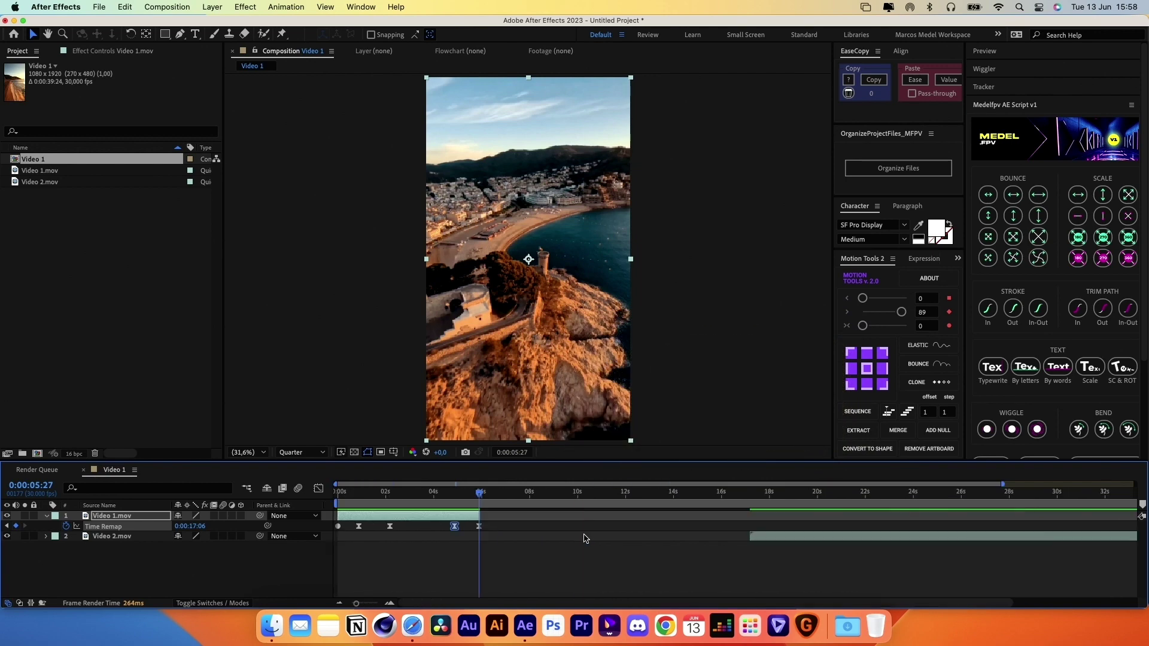
Enable time remapping on Video 2.mov and step to its next keyframe
{"action": "right_click", "coordinate": [492, 536]}
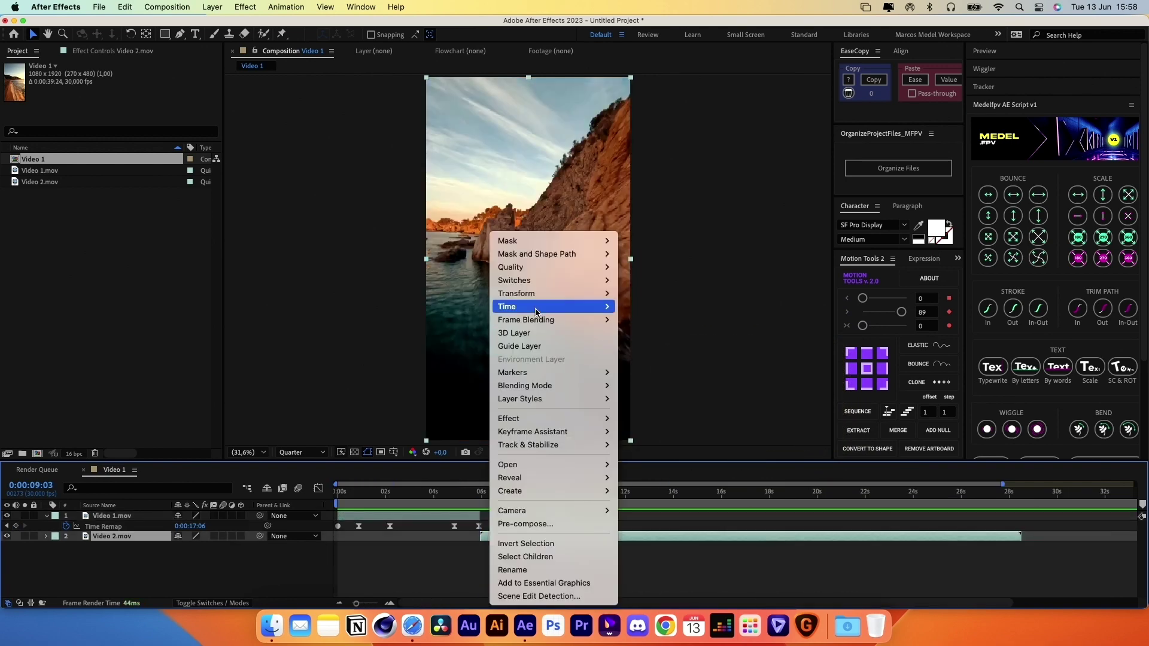
{"action": "mouse_move", "coordinate": [536, 307]}
{"action": "left_click", "coordinate": [654, 307]}
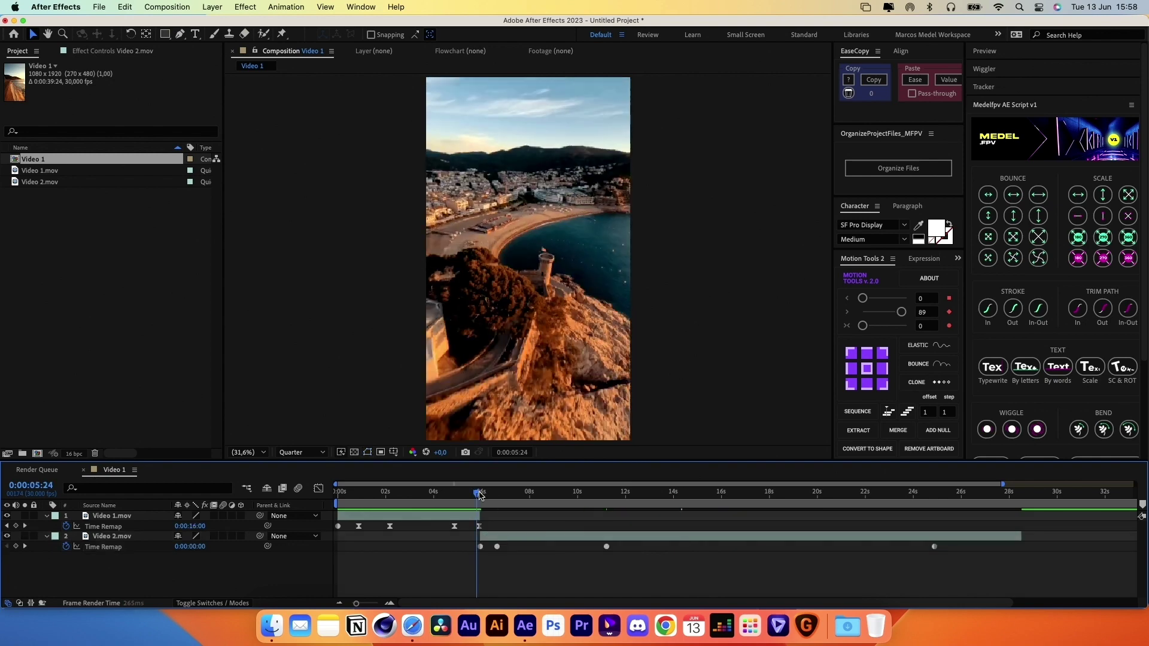
{"action": "scroll", "coordinate": [1041, 588], "scroll_direction": "right", "scroll_amount": 2}
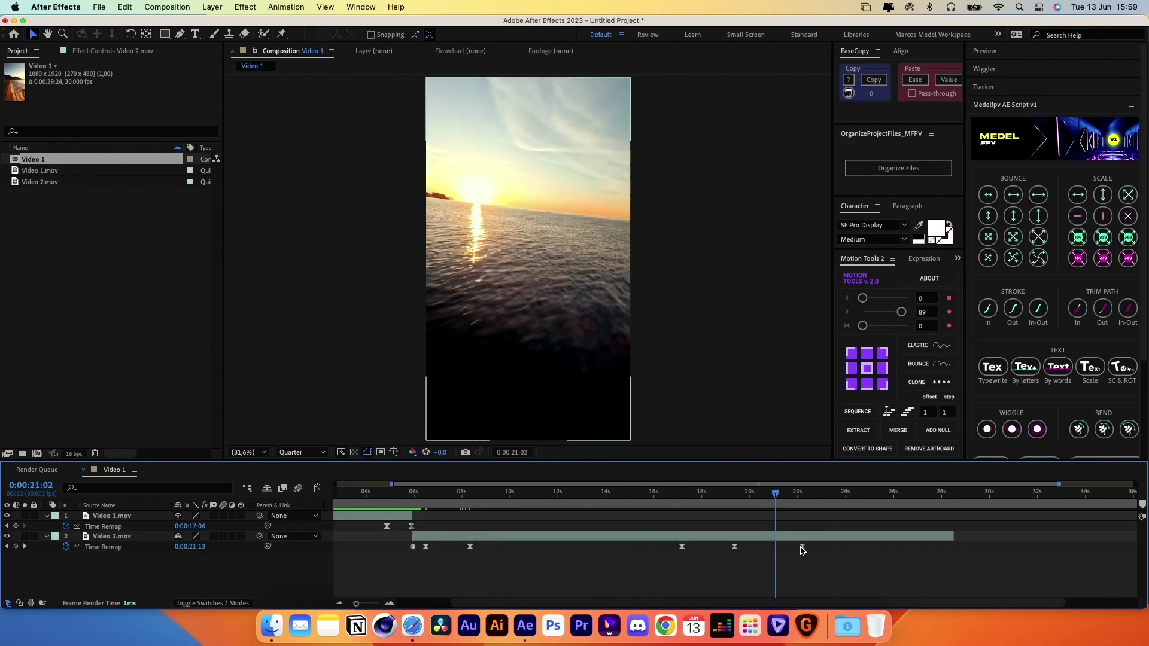
{"action": "key", "text": "shift+F3"}
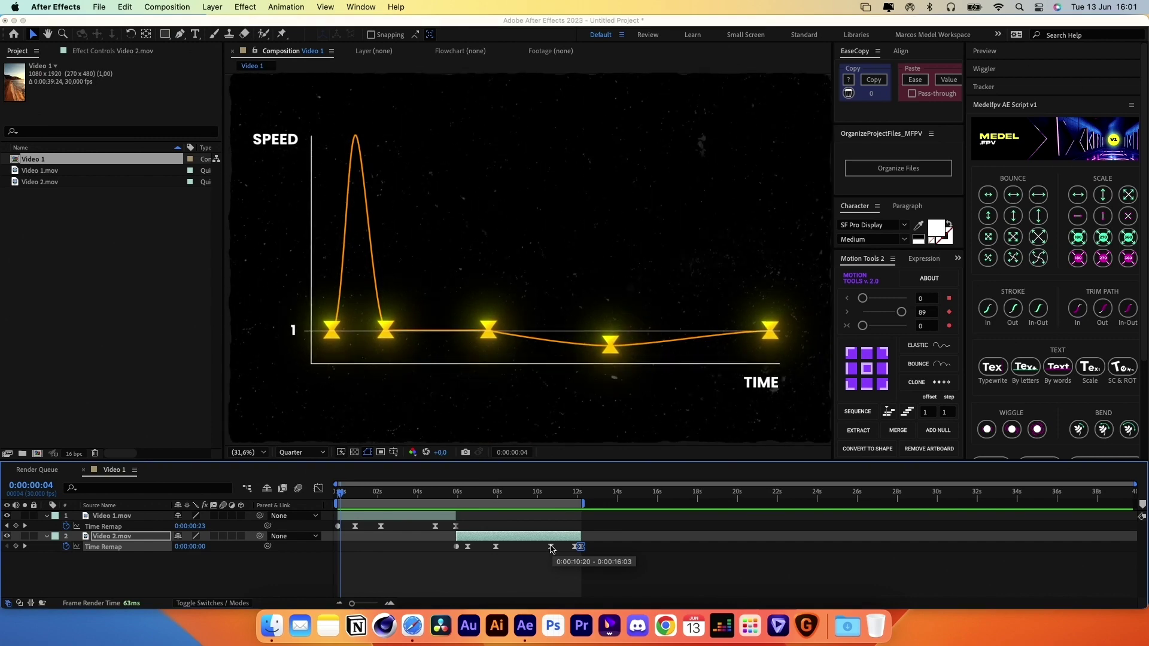
Give Video 2.mov's ramp keyframe an incoming velocity of 1, then return the playhead to 5:27
{"action": "right_click", "coordinate": [551, 547]}
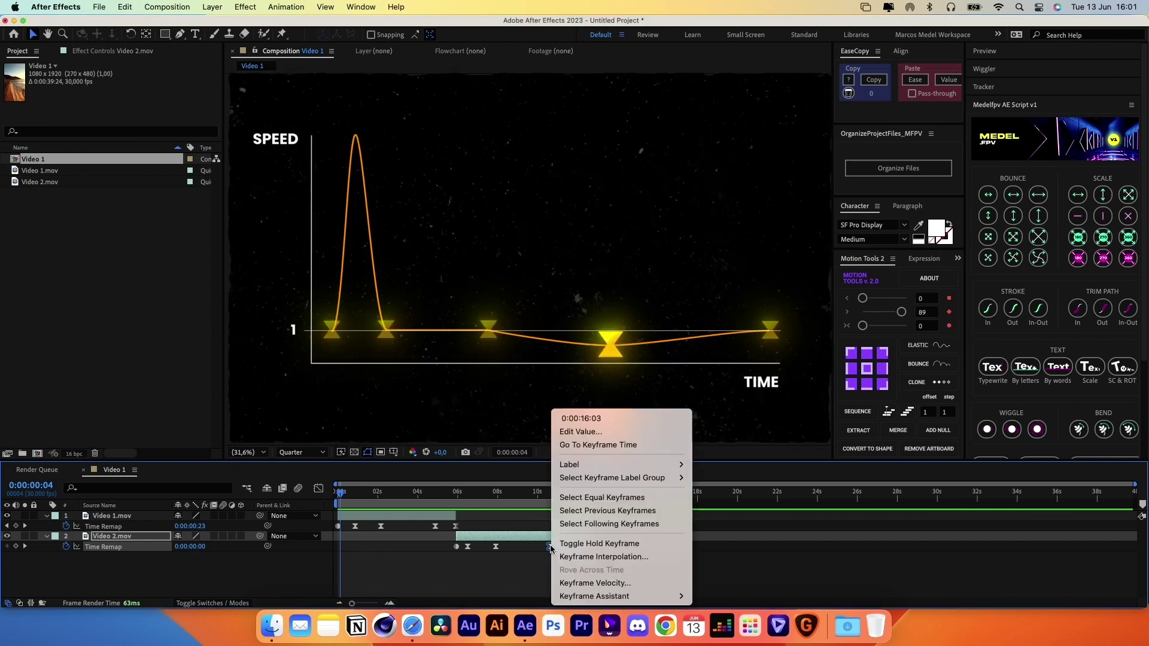
{"action": "left_click", "coordinate": [572, 582]}
{"action": "type", "text": "1"}
{"action": "left_click", "coordinate": [919, 470]}
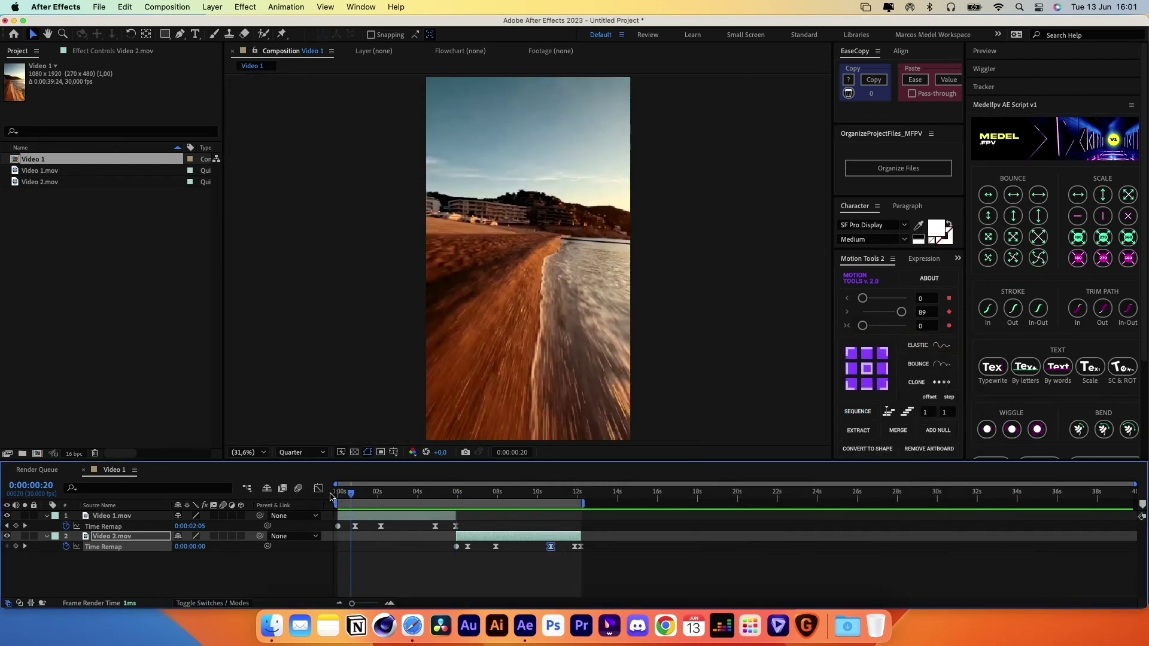
{"action": "left_click_drag", "start_coordinate": [443, 501], "coordinate": [454, 500]}
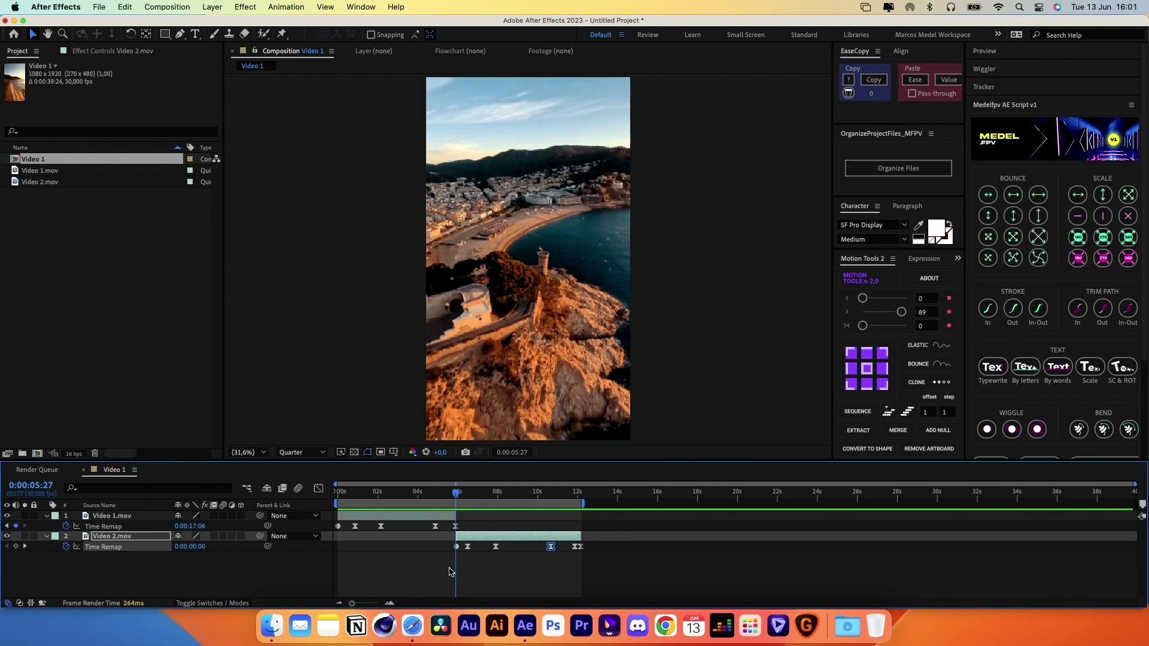
Set the work area at the playhead and queue the composition to render as a JPEG Sequence
{"action": "key", "text": "b"}
{"action": "key", "text": "n"}
{"action": "left_click", "coordinate": [181, 11]}
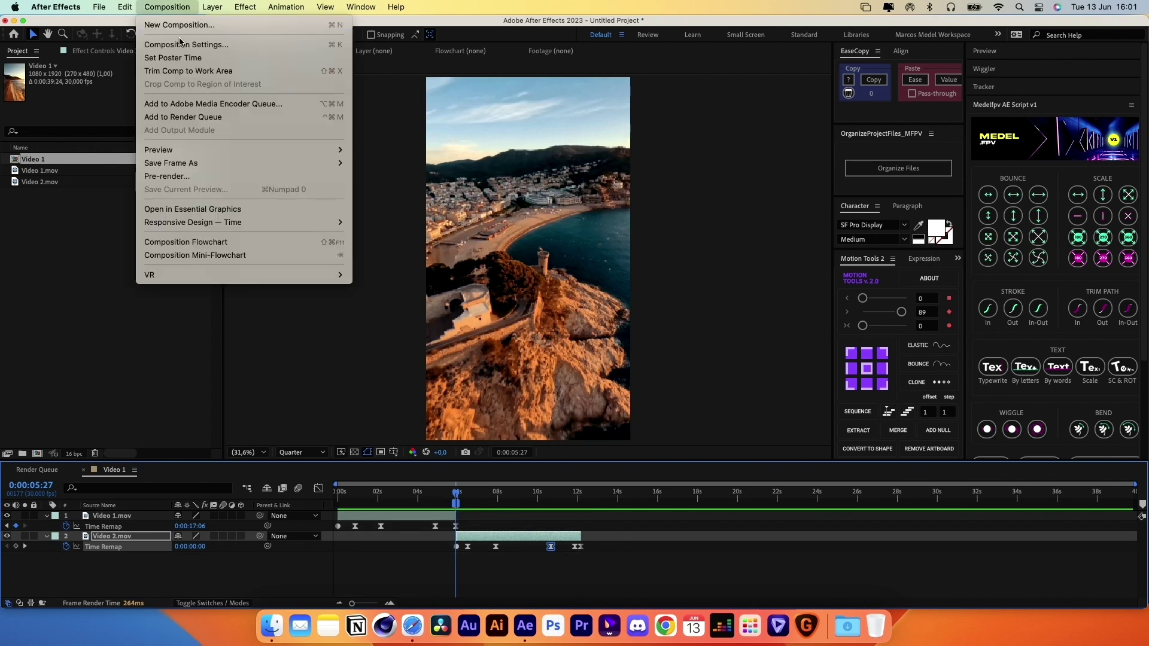
{"action": "left_click", "coordinate": [182, 116]}
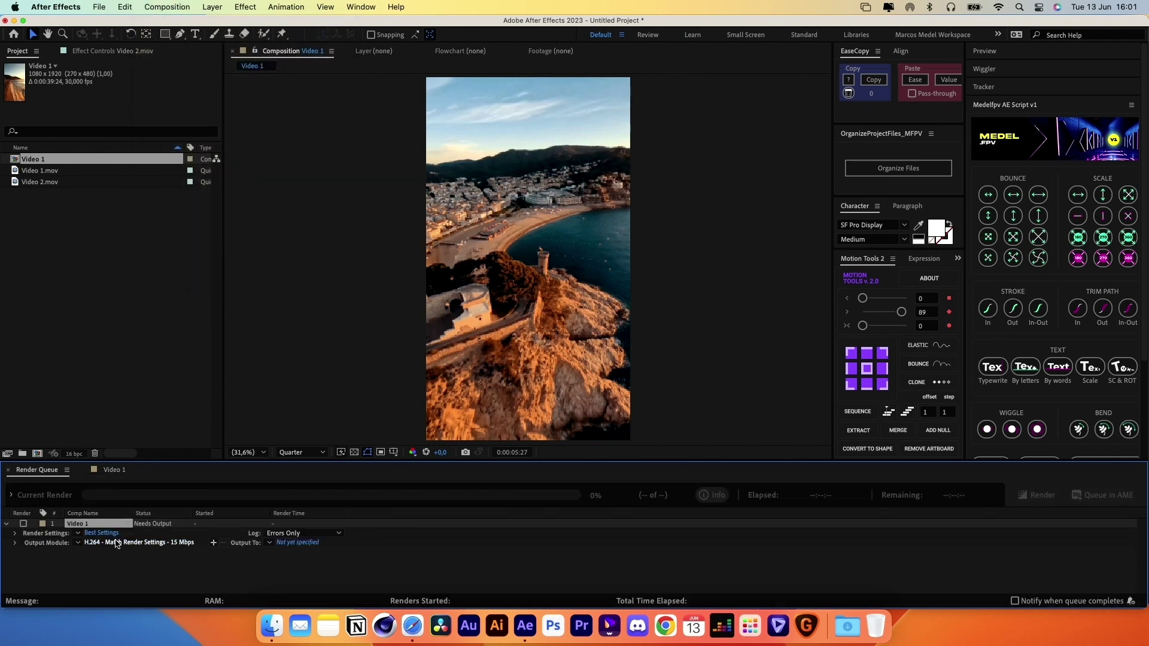
{"action": "left_click", "coordinate": [463, 150]}
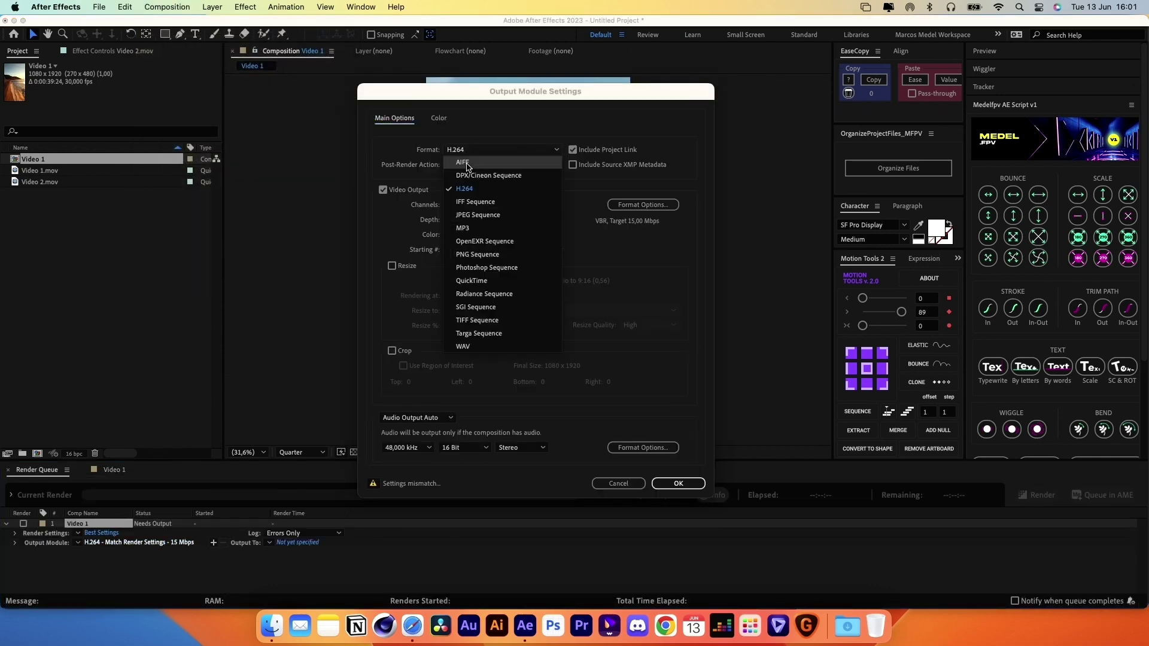
{"action": "left_click", "coordinate": [470, 215]}
{"action": "left_click", "coordinate": [678, 484]}
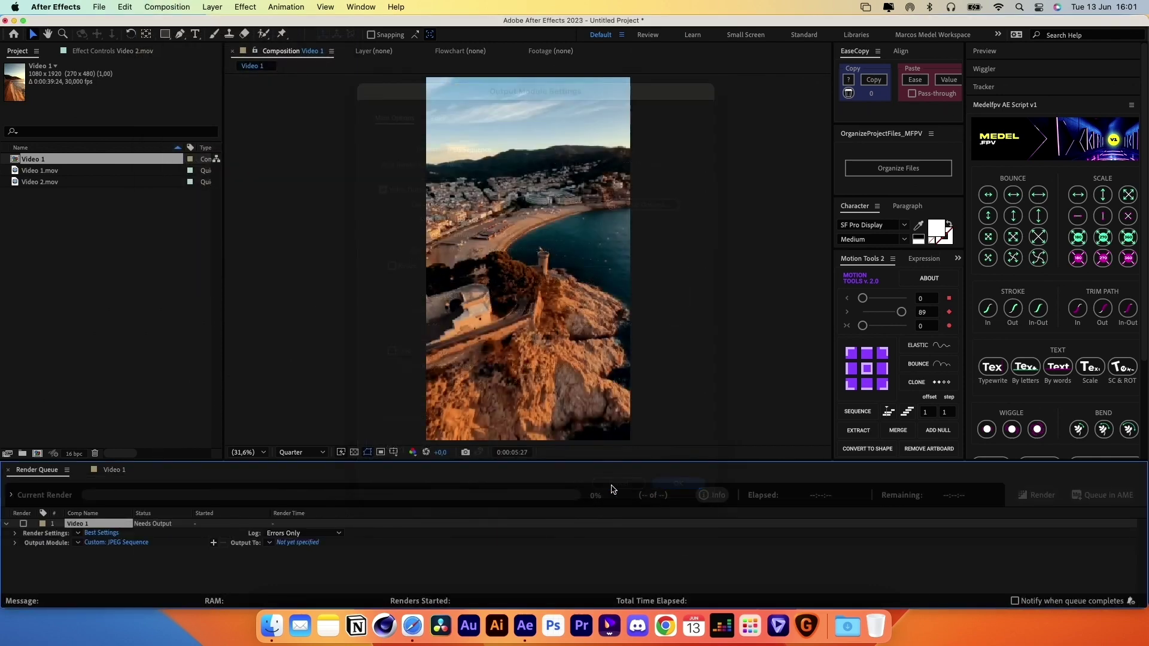
Queue a second render starting one frame later on Video 2.mov and edit its output format
{"action": "left_click", "coordinate": [122, 472]}
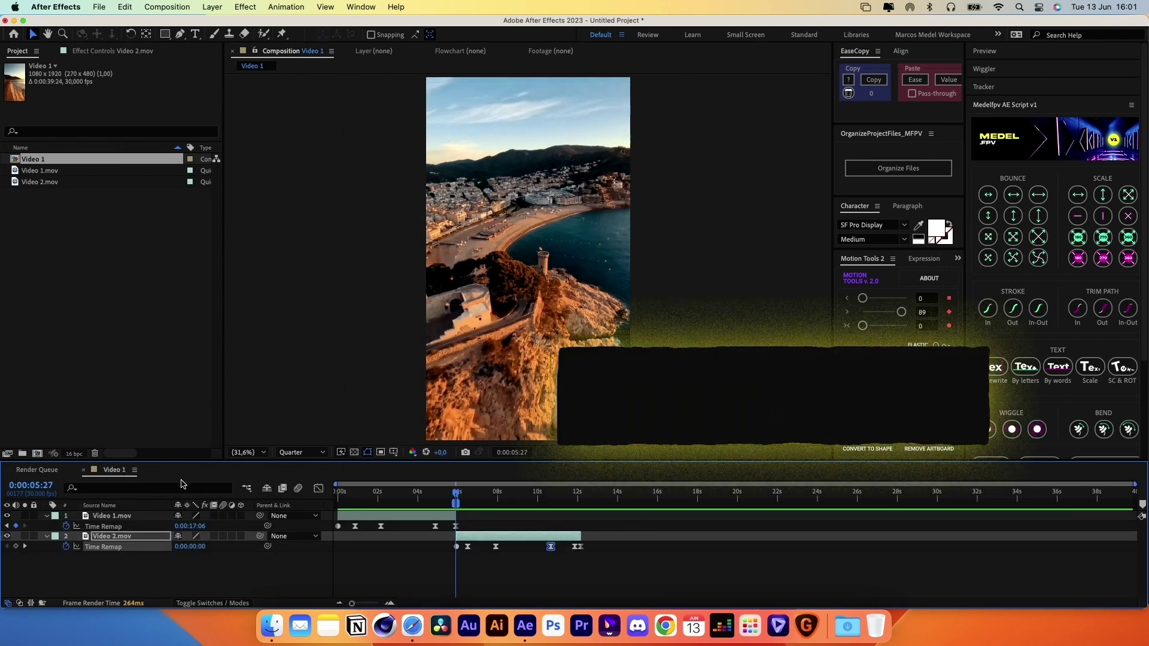
{"action": "key", "text": "super+Right"}
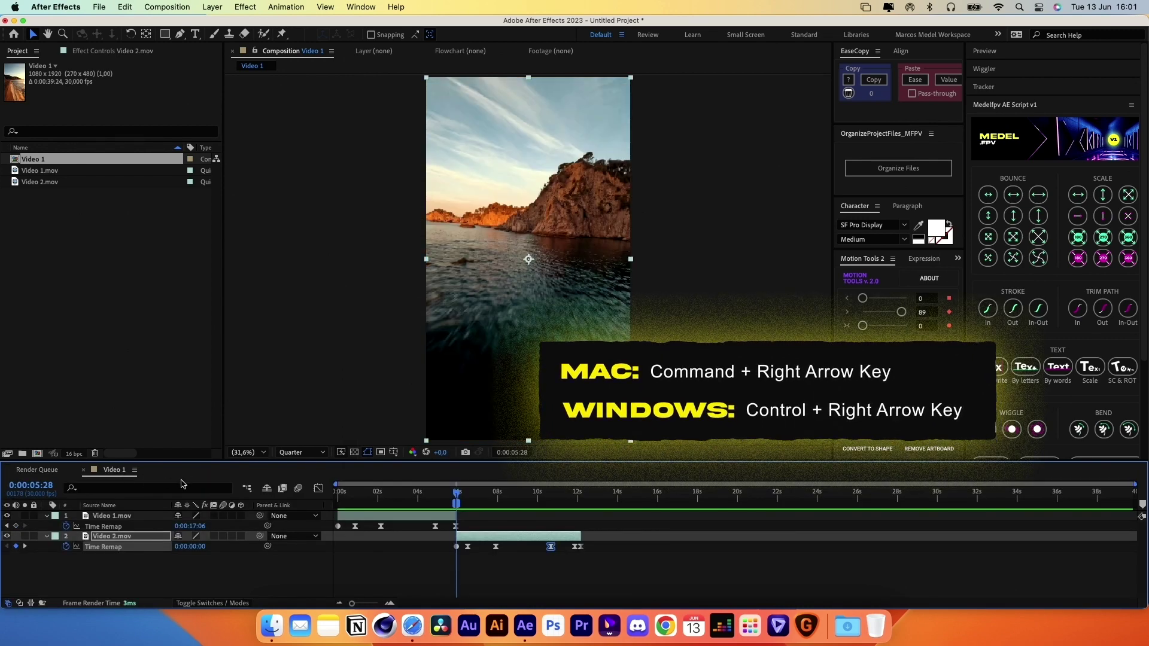
{"action": "left_click", "coordinate": [162, 7]}
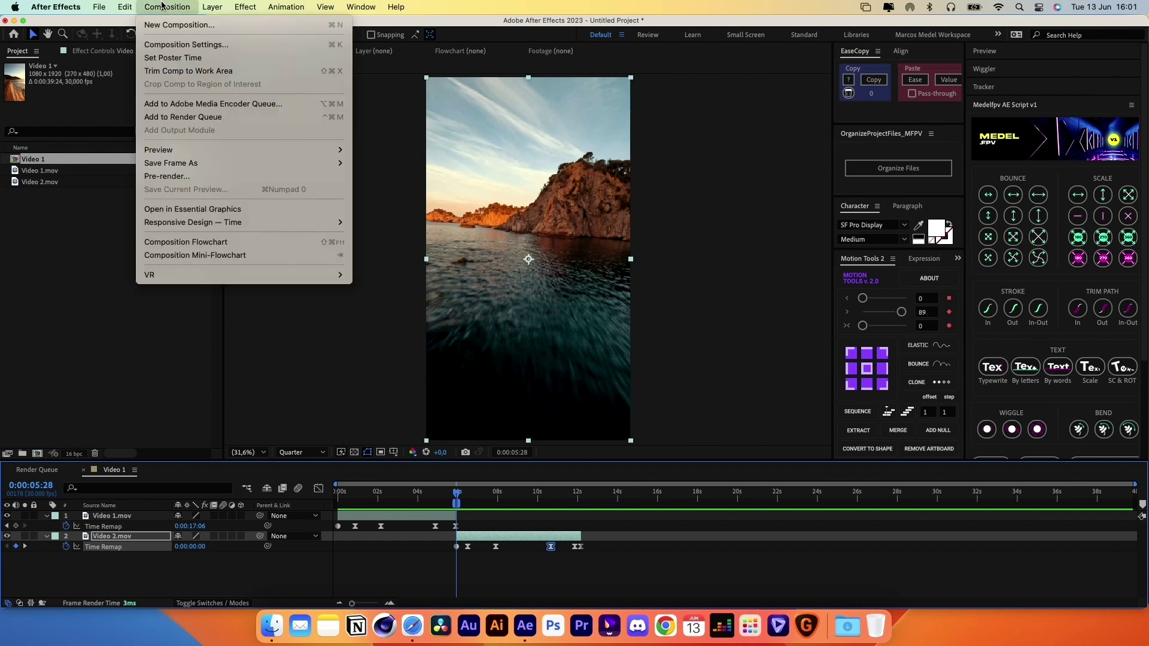
{"action": "left_click", "coordinate": [171, 117]}
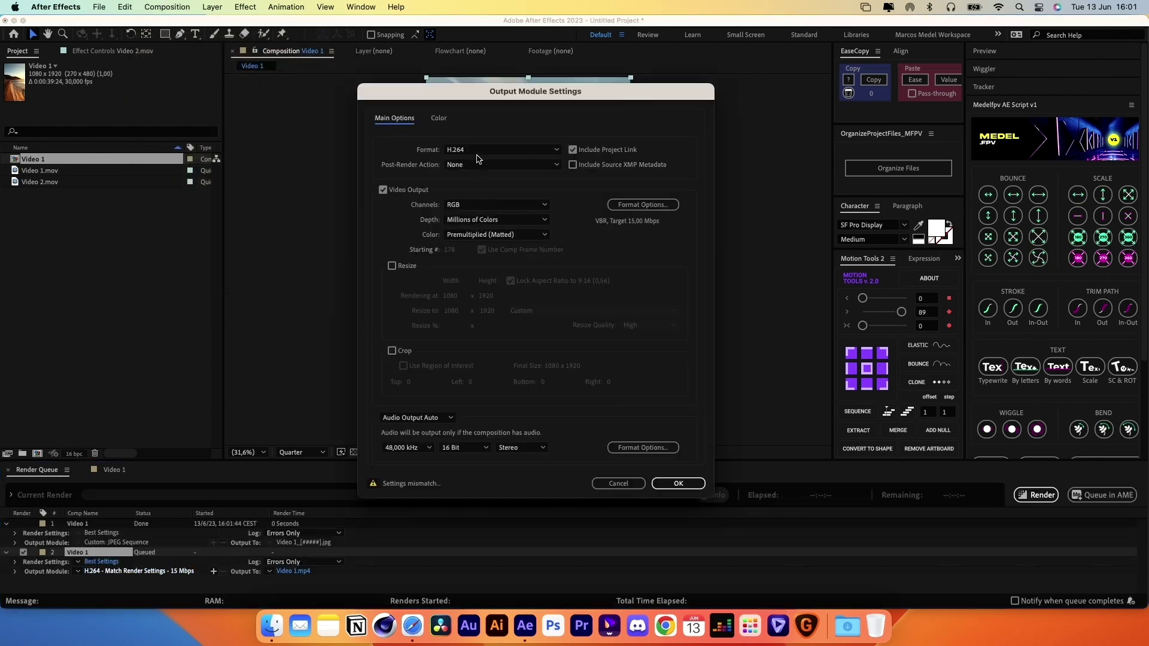
{"action": "left_click", "coordinate": [479, 156]}
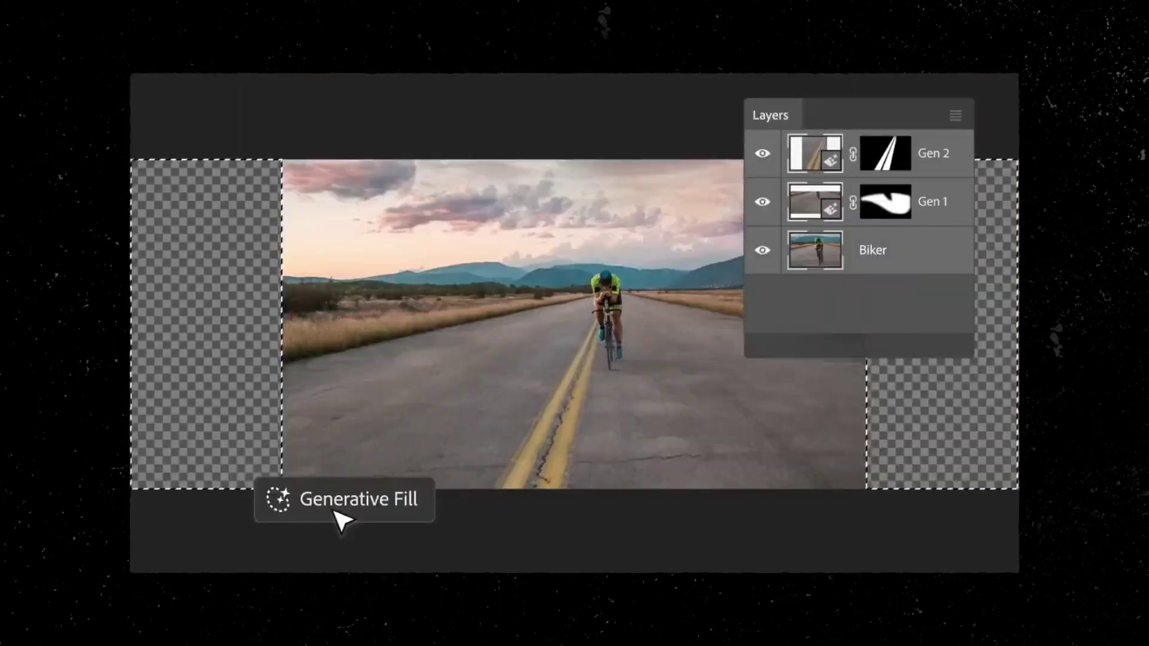
Launch Photoshop to outpaint the biker image, collapsing the Character panel to widen the canvas
{"action": "left_click", "coordinate": [338, 506]}
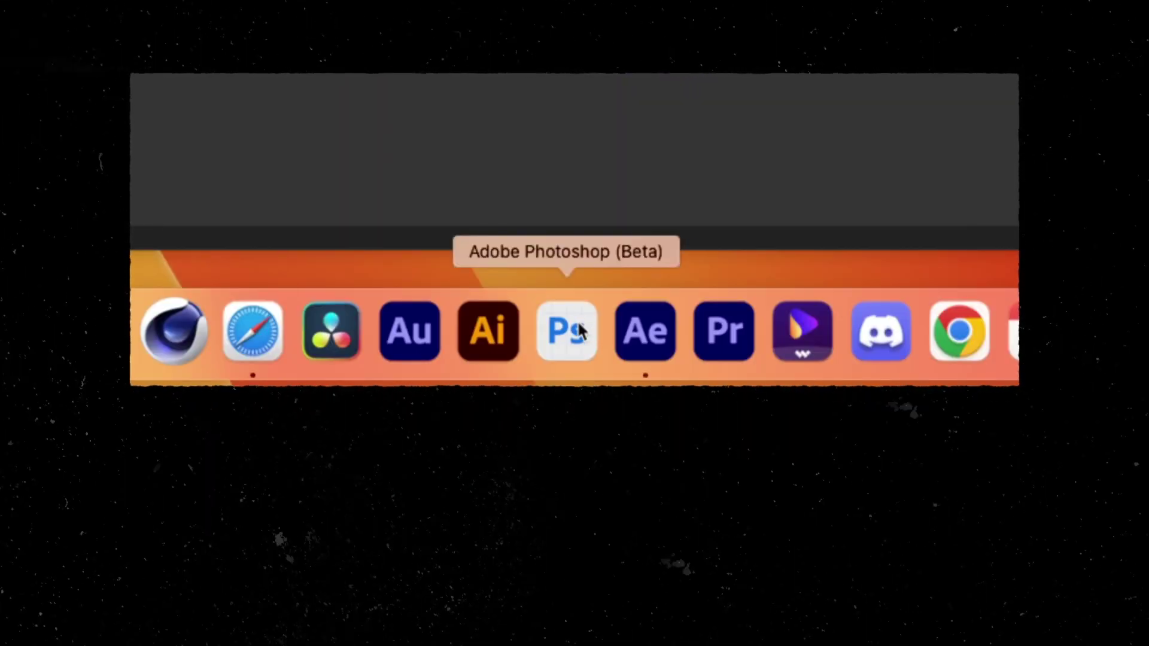
{"action": "left_click", "coordinate": [579, 331]}
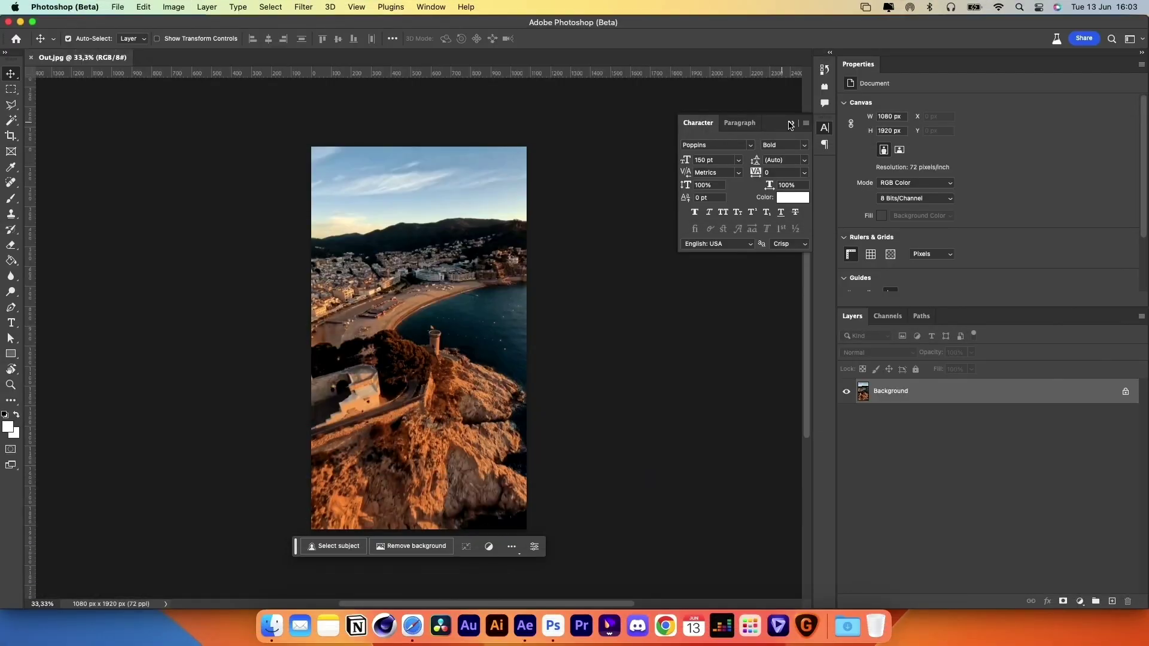
{"action": "left_click", "coordinate": [791, 124]}
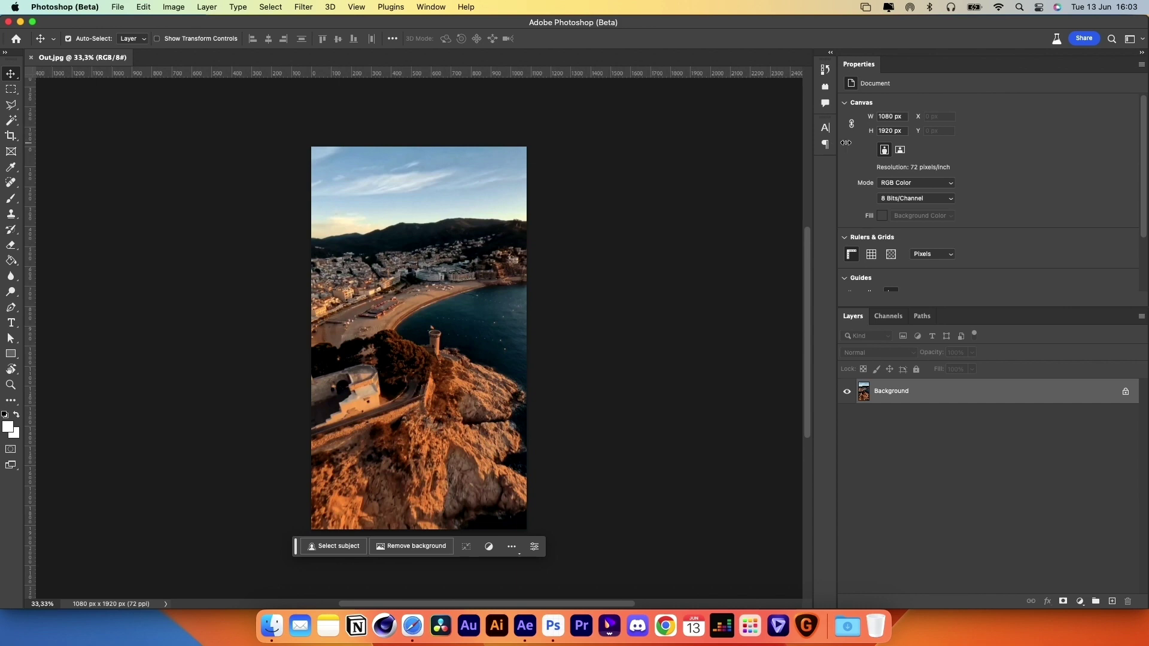
{"action": "left_click_drag", "start_coordinate": [838, 142], "coordinate": [951, 143]}
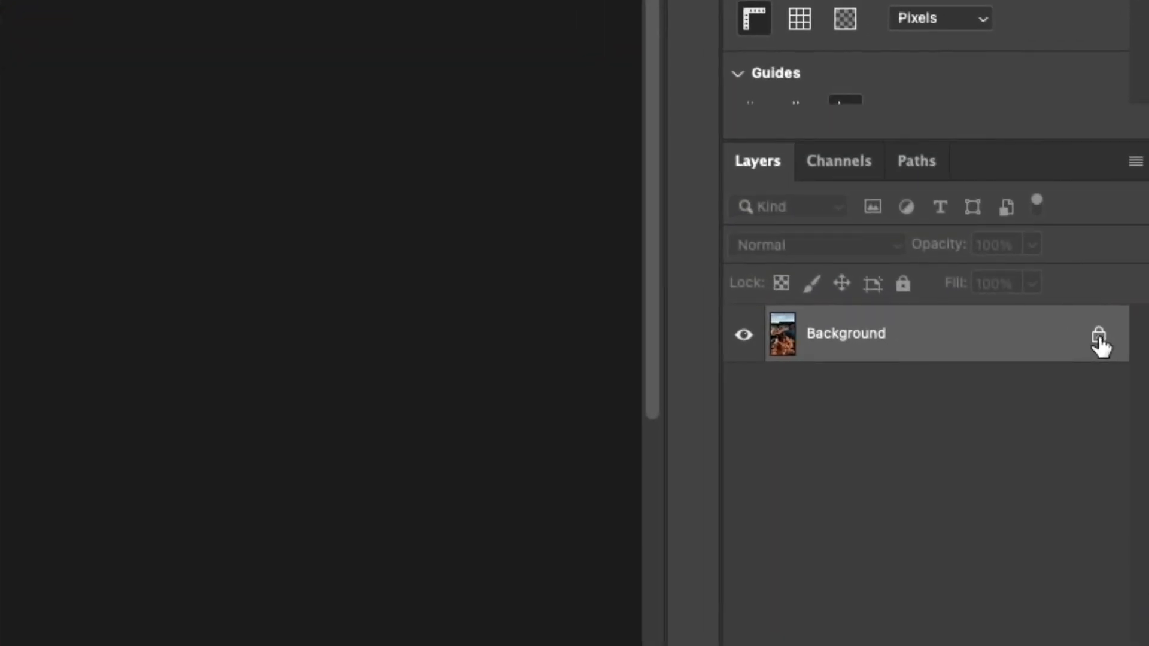
Unlock the Background into Layer 0 and draw a rectangle over the middle of the photo
{"action": "left_click", "coordinate": [1098, 338]}
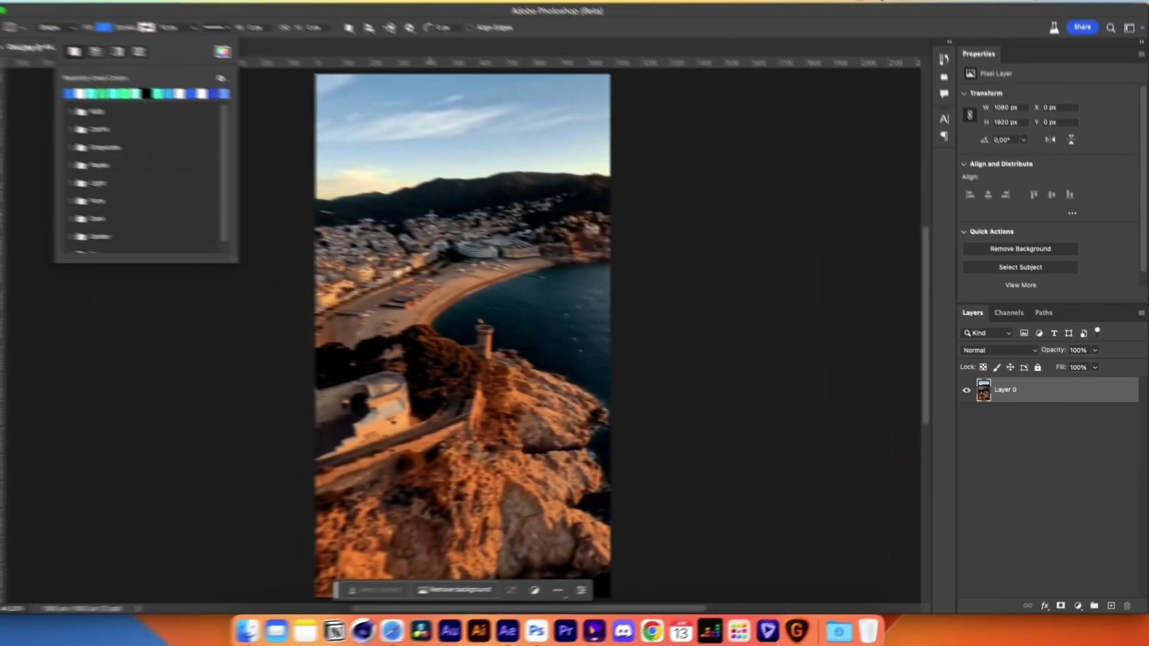
{"action": "left_click_drag", "start_coordinate": [449, 220], "coordinate": [551, 375]}
{"action": "key", "text": "v"}
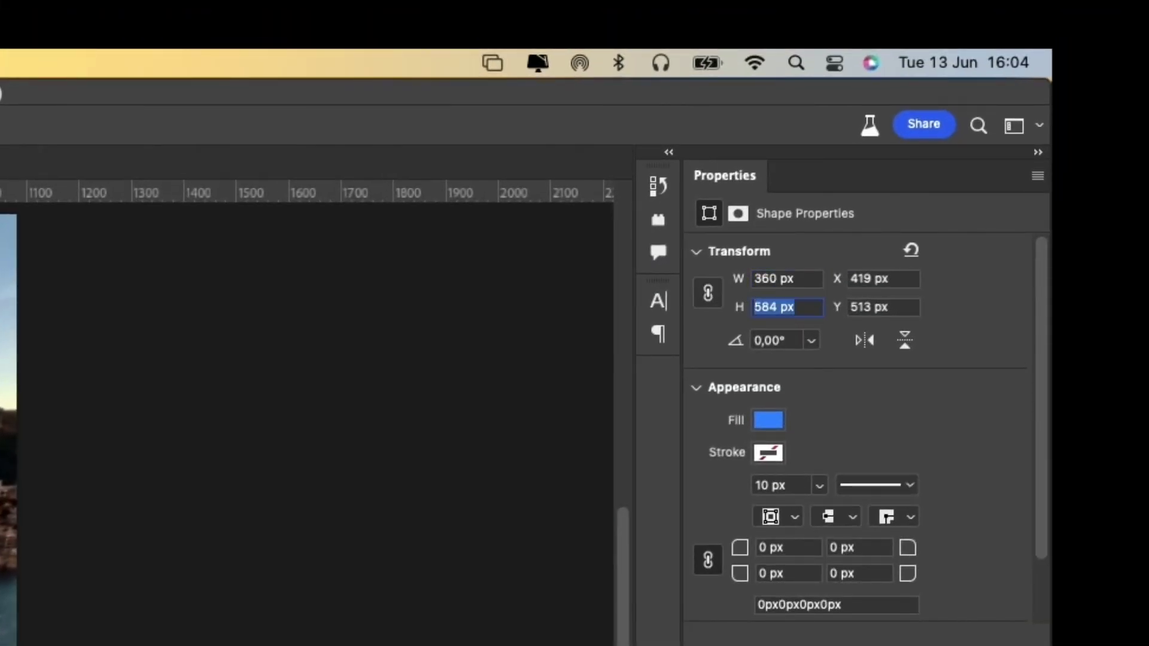
Make the rectangle 640 px tall, scale the photo down to fit it, and hide Rectangle 1
{"action": "key", "text": "Return"}
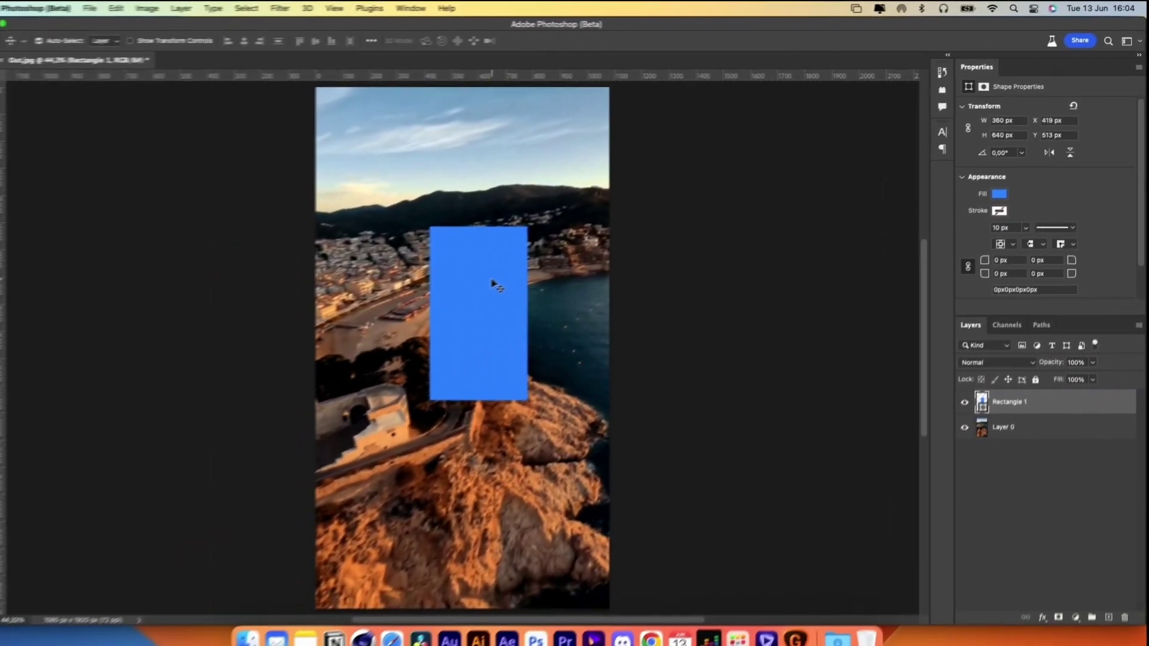
{"action": "key", "text": "super+t"}
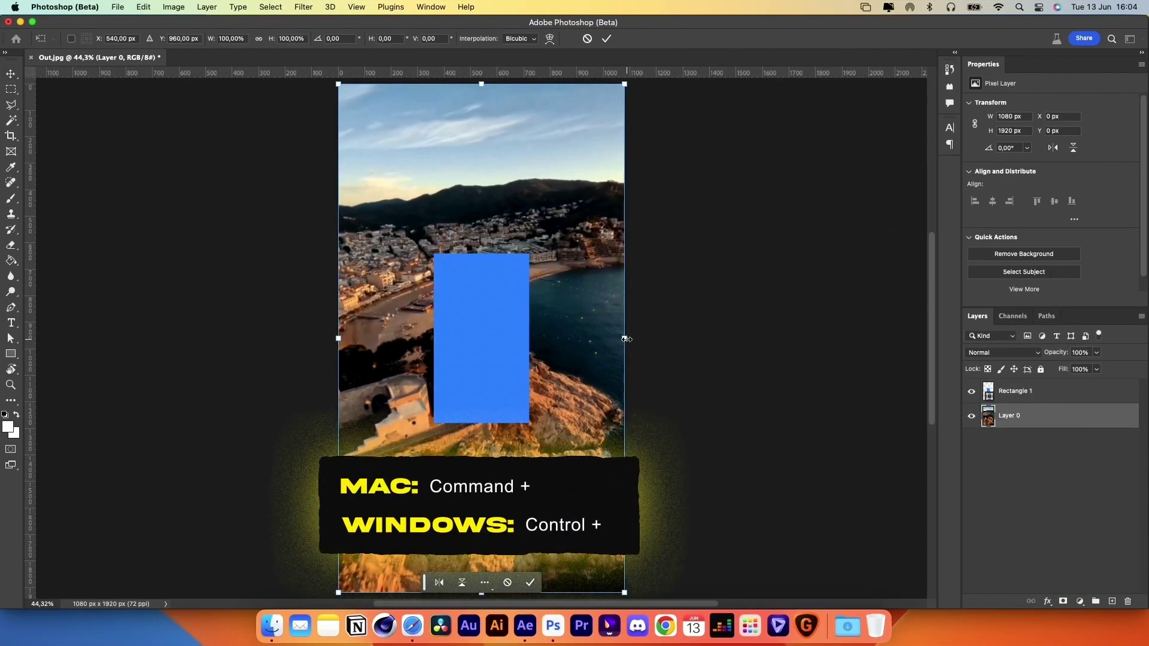
{"action": "left_click_drag", "start_coordinate": [624, 338], "coordinate": [531, 339]}
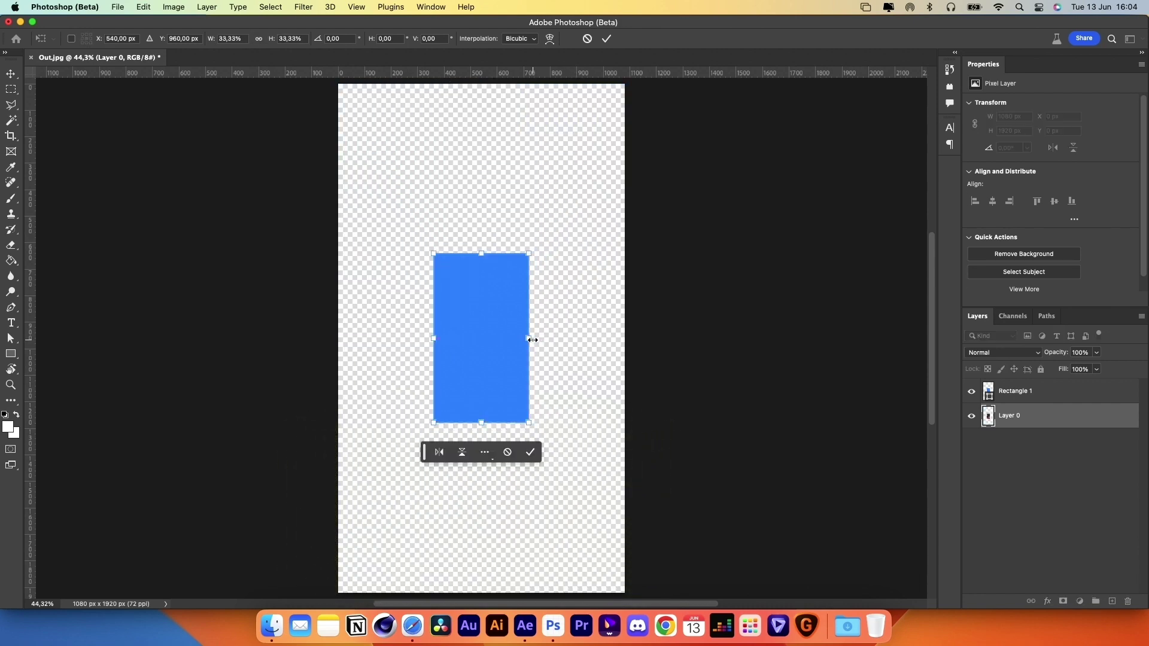
{"action": "left_click", "coordinate": [531, 452]}
{"action": "left_click", "coordinate": [971, 391]}
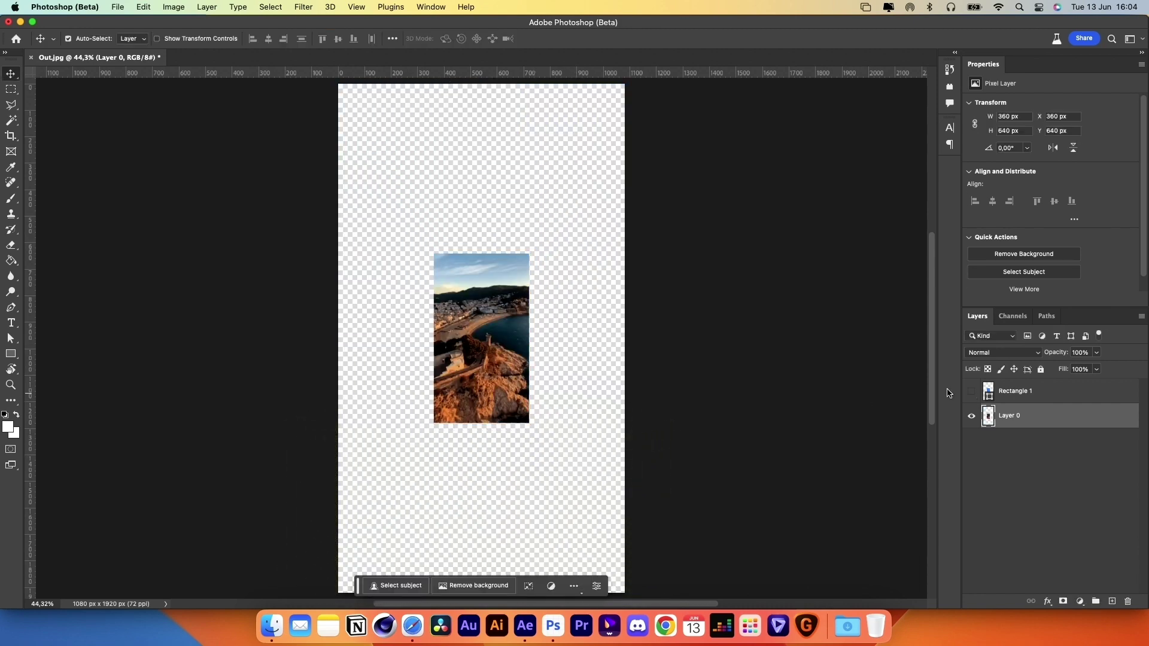
Select Layer 0's pixels and contract the selection by 5 px
{"action": "left_click", "coordinate": [988, 415], "text": "super"}
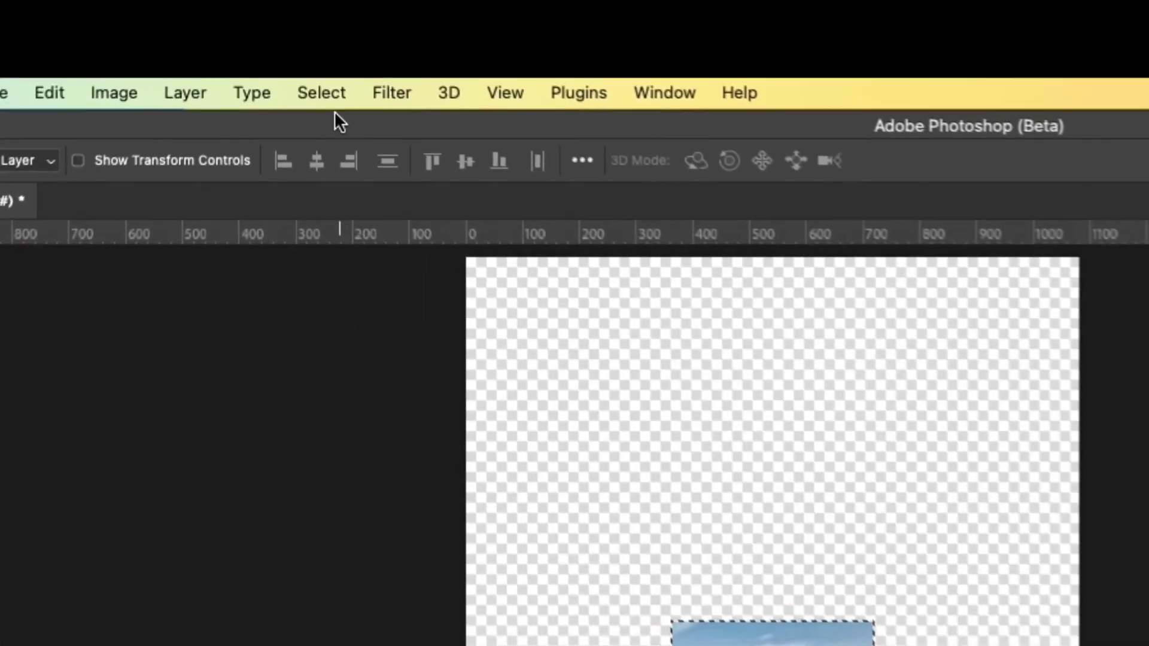
{"action": "left_click", "coordinate": [274, 8]}
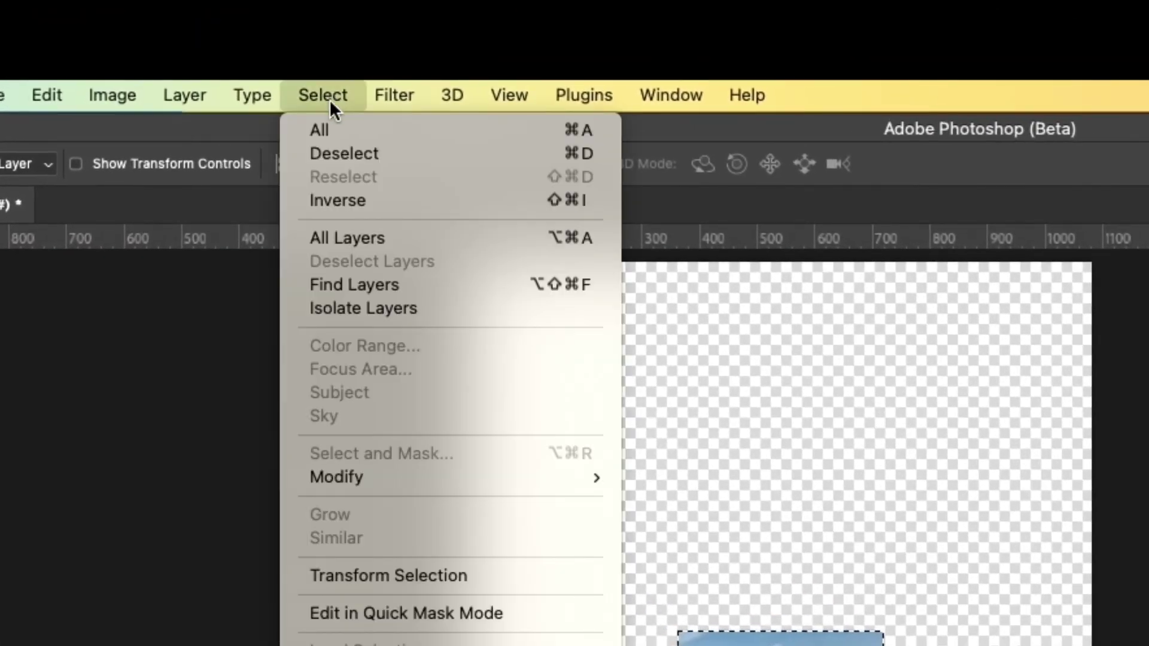
{"action": "mouse_move", "coordinate": [369, 481]}
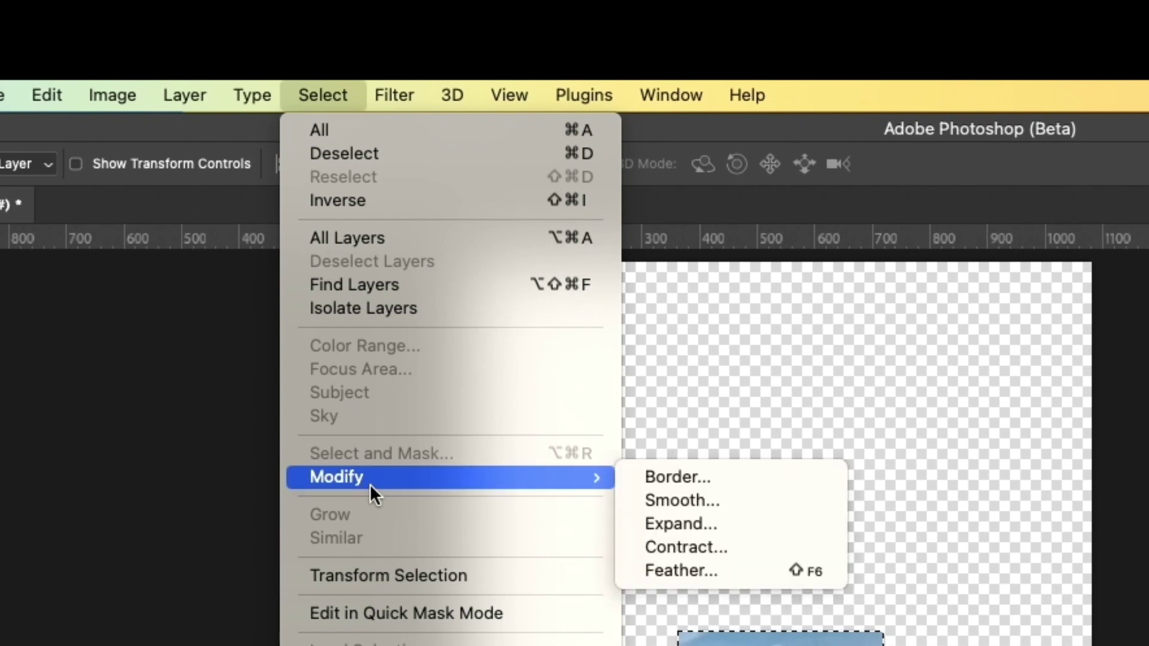
{"action": "left_click", "coordinate": [664, 542]}
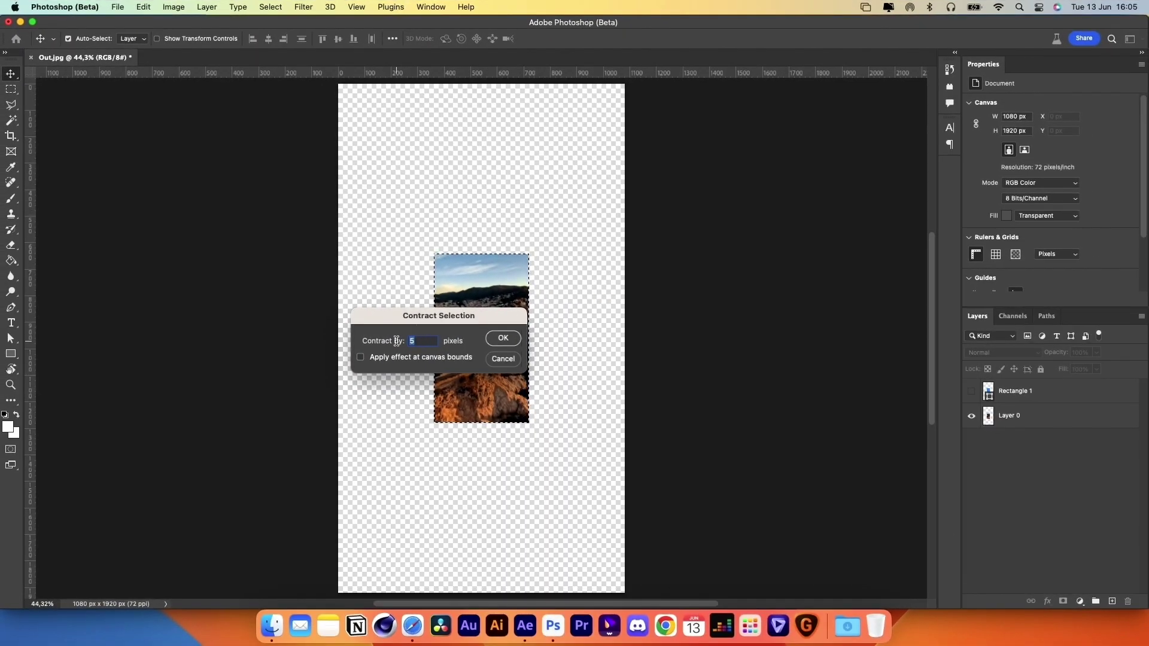
{"action": "type", "text": "5"}
{"action": "left_click", "coordinate": [502, 339]}
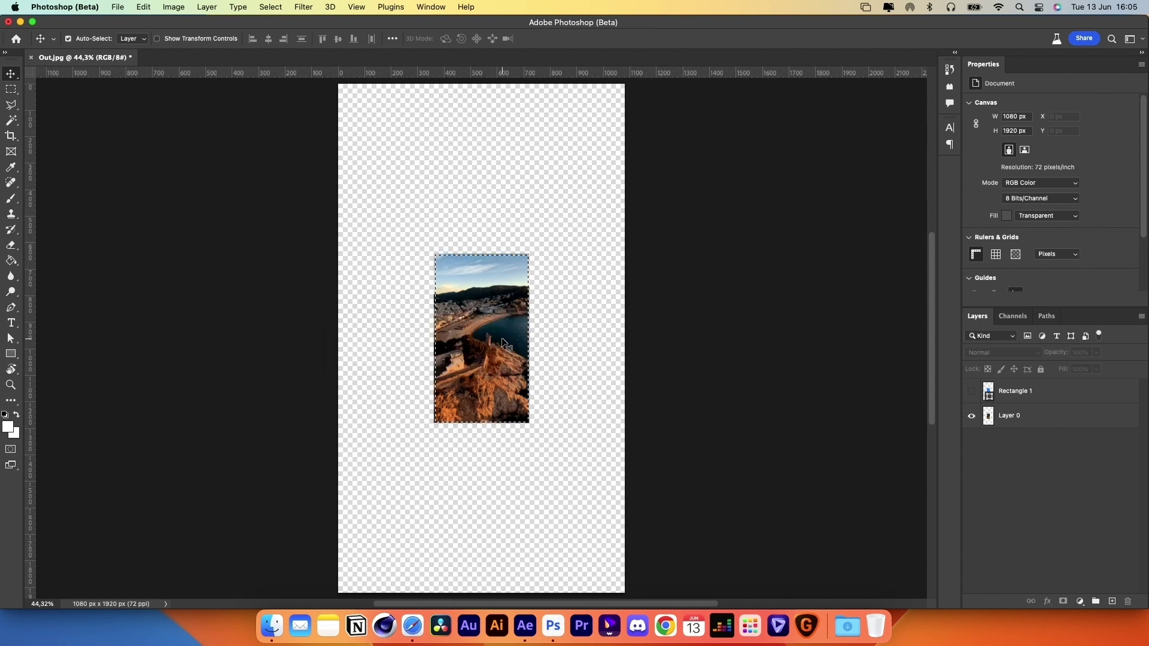
Invert the selection and run Generative Fill with an empty prompt around the photo
{"action": "left_click", "coordinate": [271, 7]}
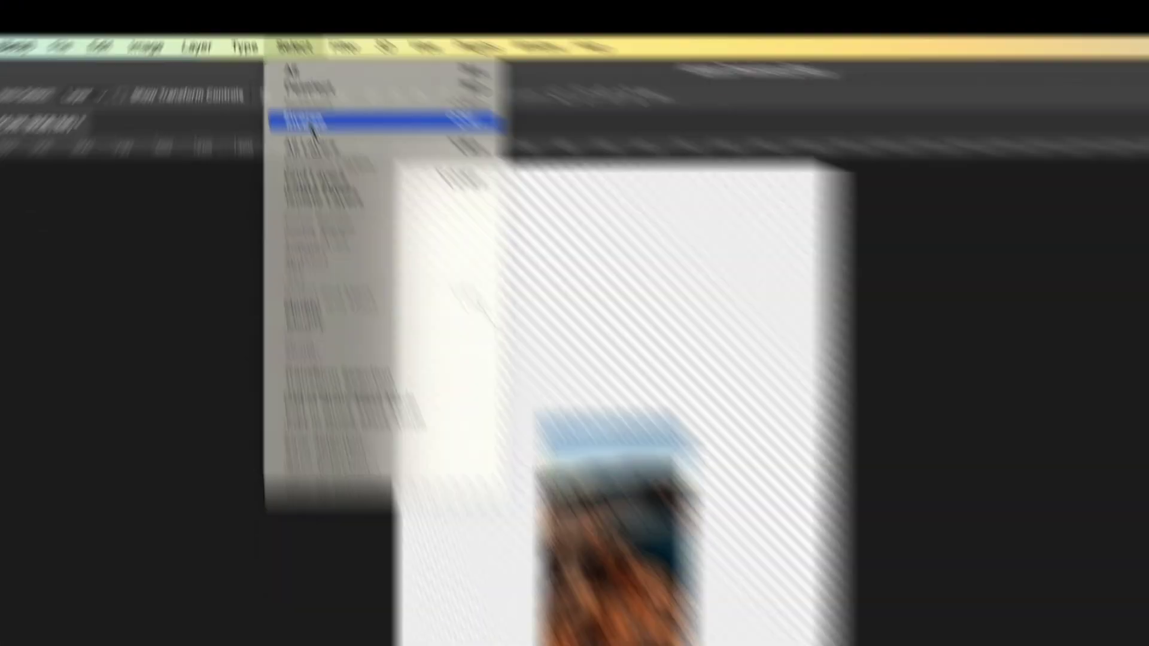
{"action": "left_click", "coordinate": [308, 121]}
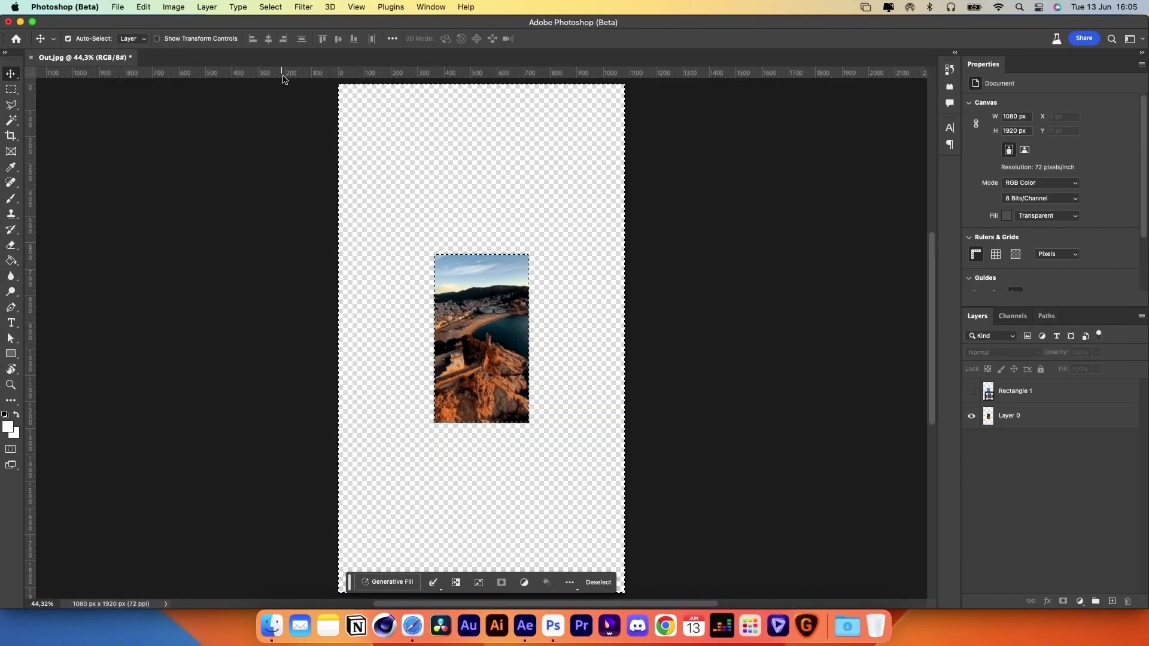
{"action": "left_click", "coordinate": [378, 582]}
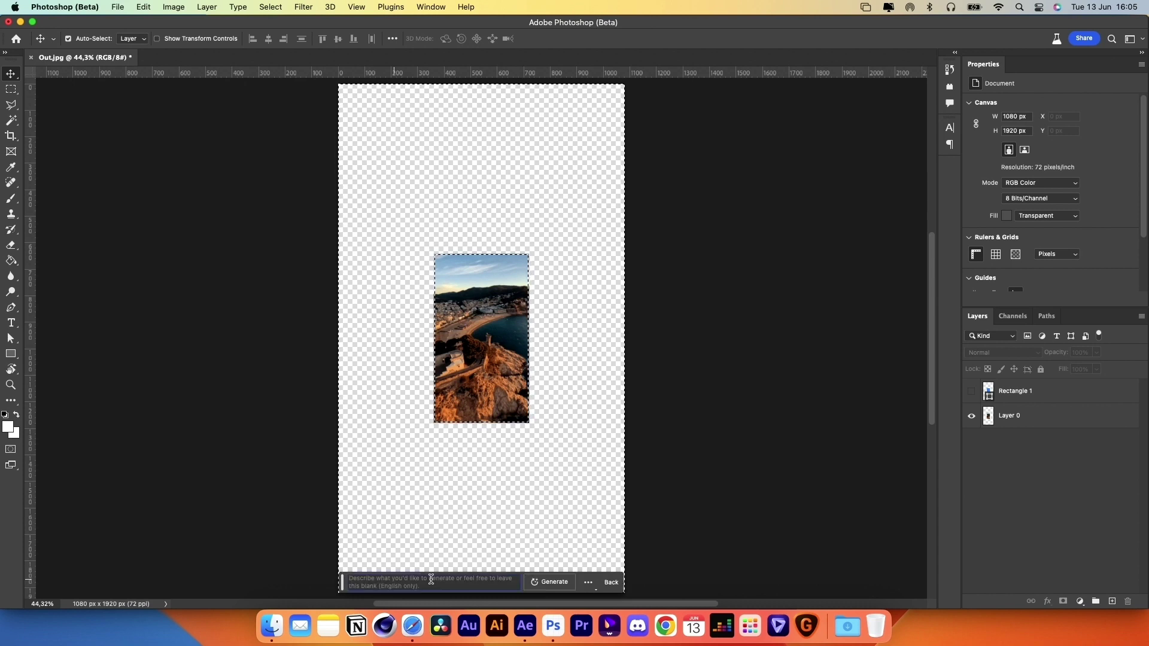
{"action": "left_click", "coordinate": [552, 582]}
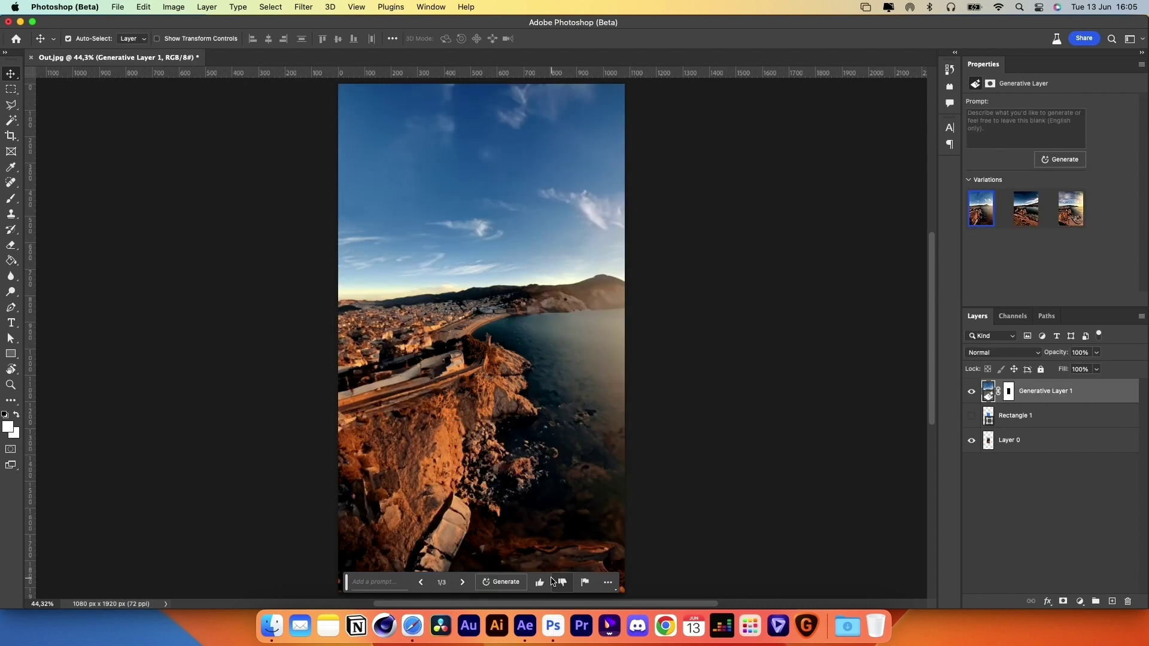
Browse the generated variations and save a JPEG copy of the image
{"action": "left_click", "coordinate": [464, 582]}
{"action": "left_click", "coordinate": [464, 583]}
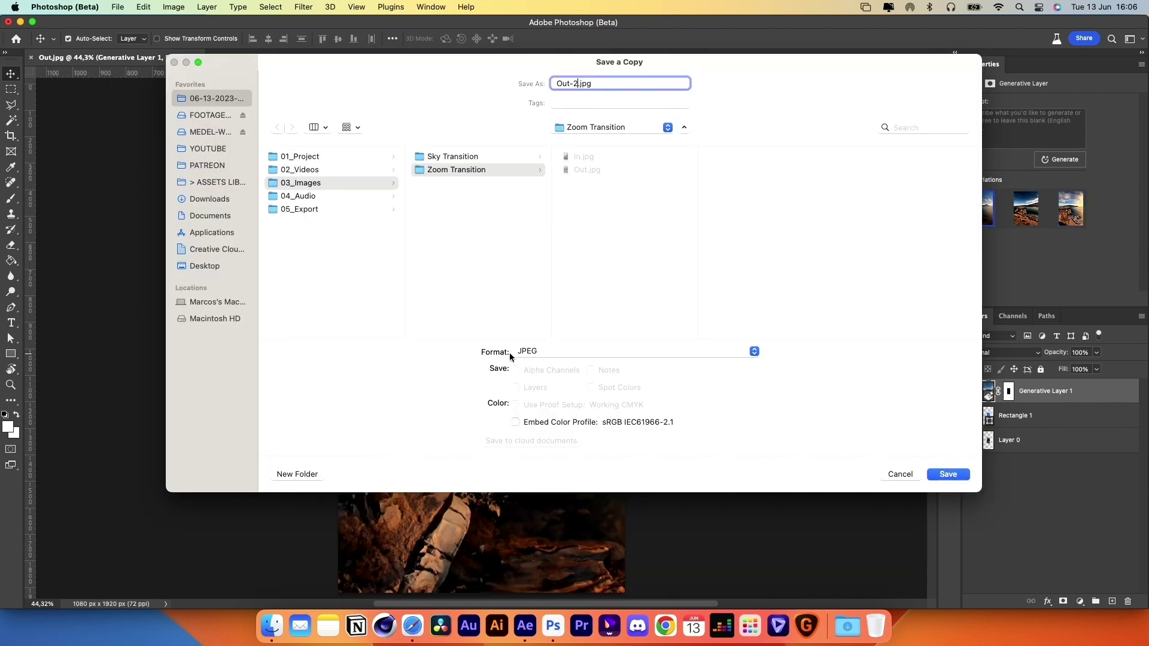
{"action": "key", "text": "Return"}
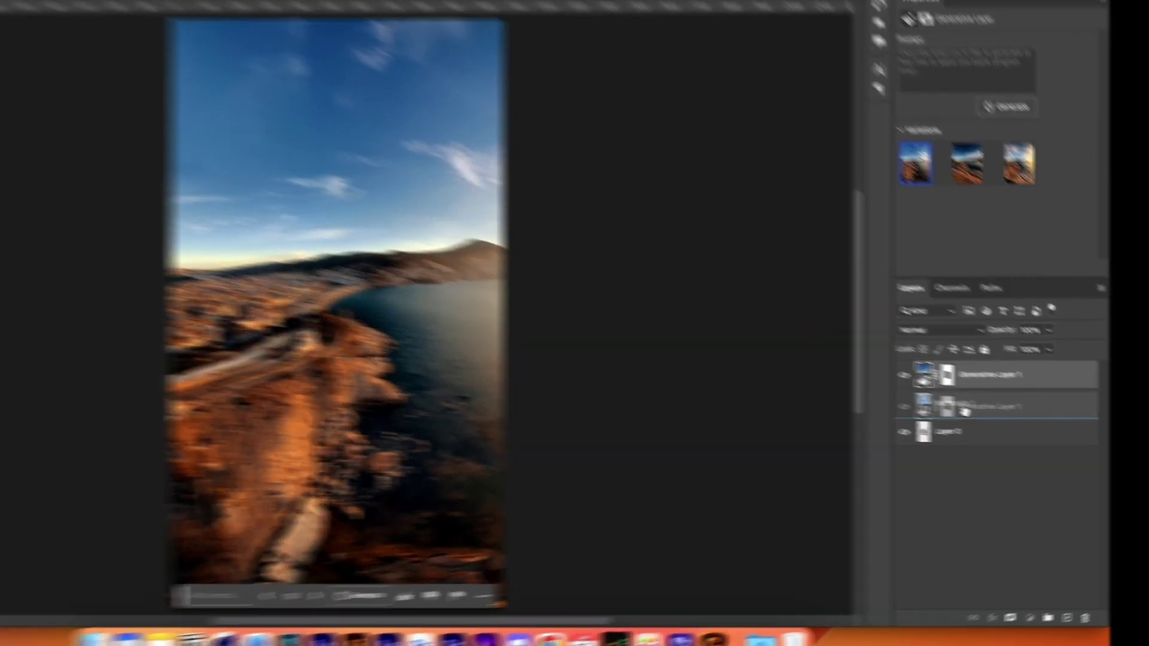
Merge Generative Layer 1 into Layer 0, generate the next outpainted fill, and open In.jpg
{"action": "left_click_drag", "start_coordinate": [1031, 399], "coordinate": [1021, 429]}
{"action": "left_click", "coordinate": [1014, 441], "text": "shift"}
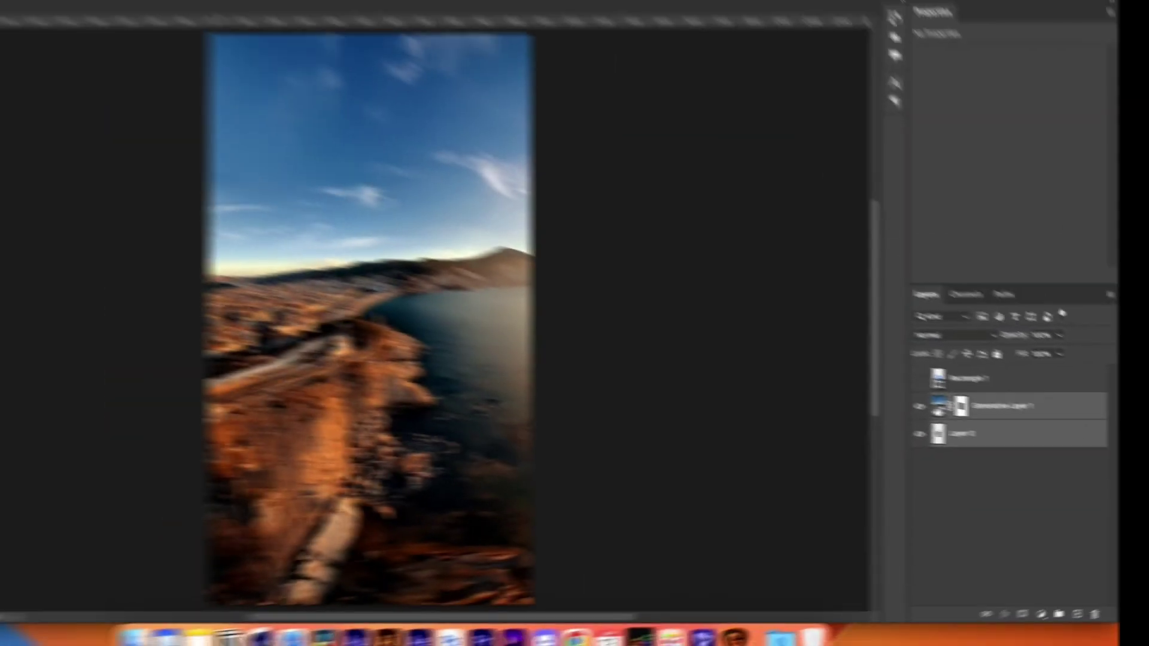
{"action": "left_click", "coordinate": [206, 7]}
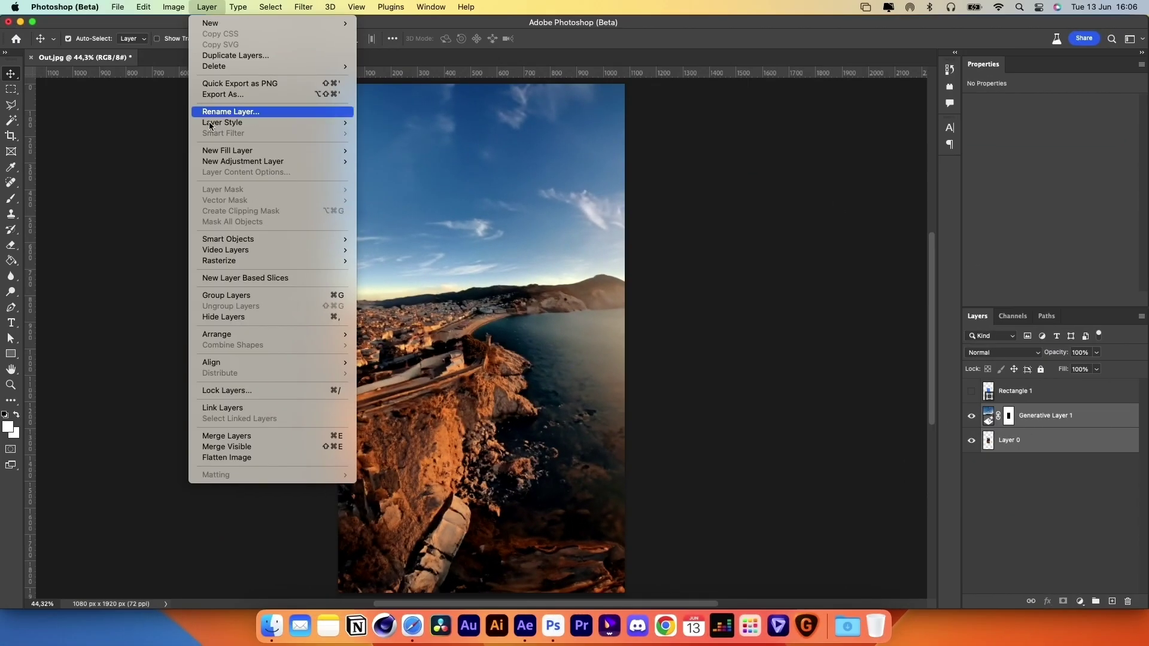
{"action": "left_click", "coordinate": [241, 439]}
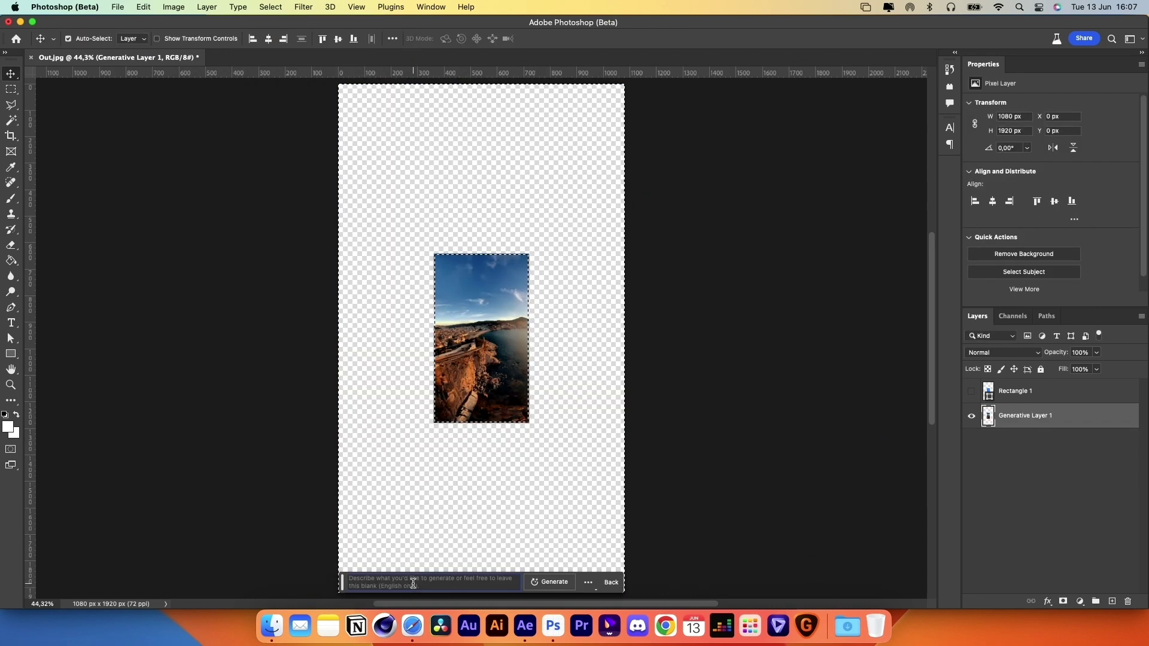
{"action": "key", "text": "Return"}
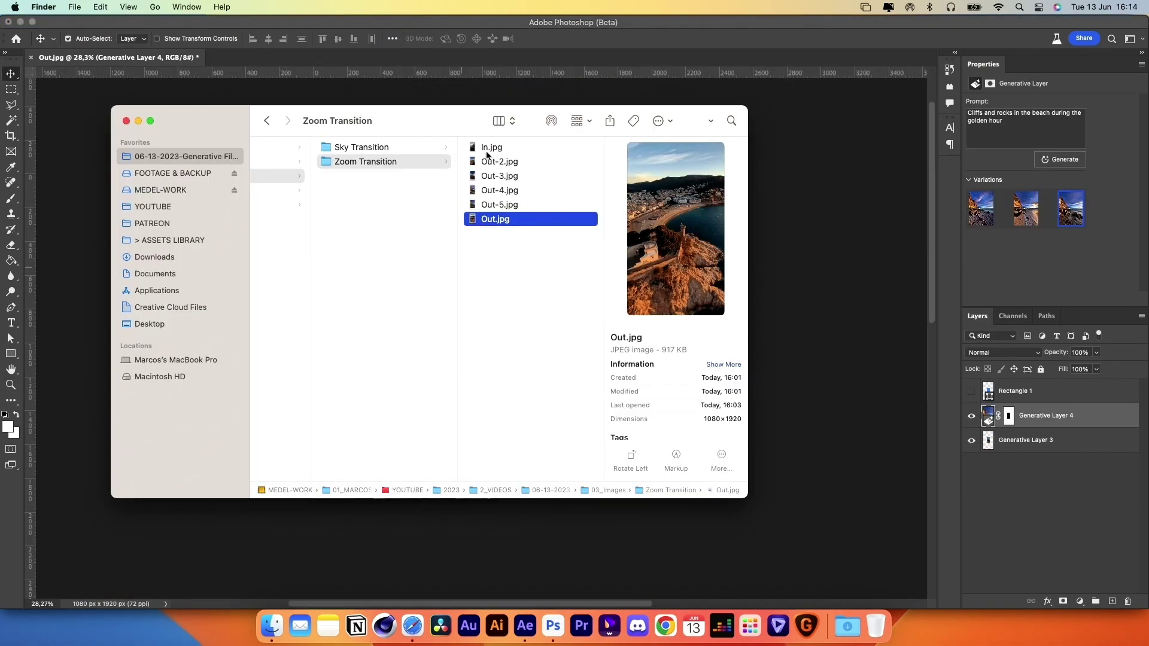
{"action": "left_click", "coordinate": [487, 152]}
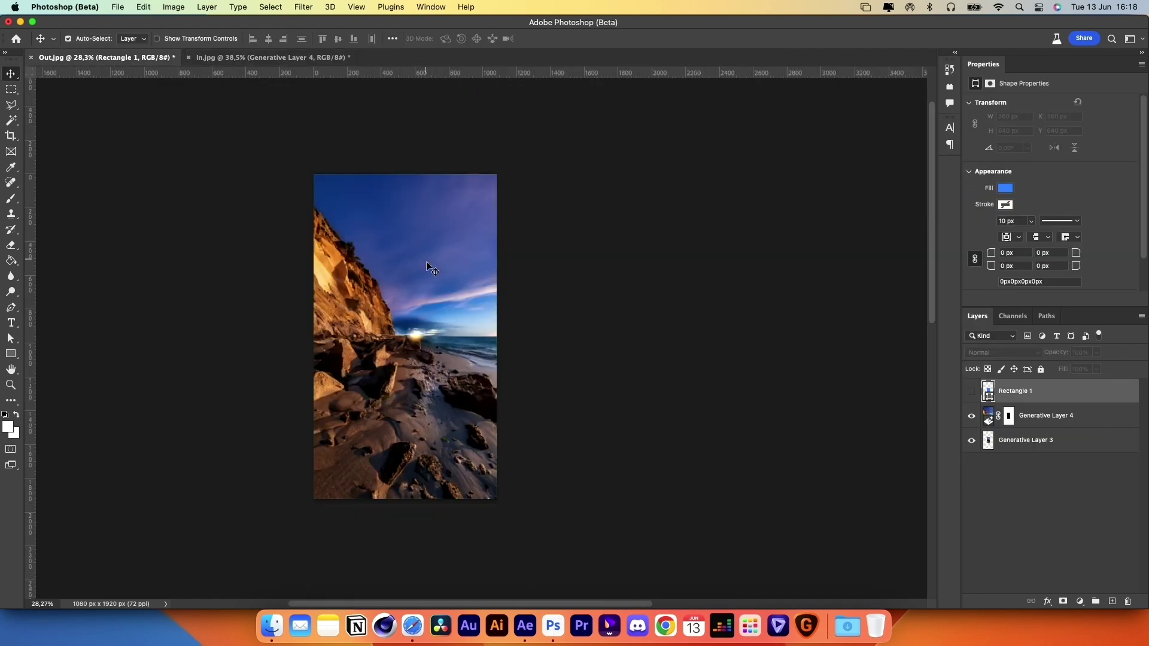
Fit Out.jpg on screen and widen its canvas to 6585 px, anchored left
{"action": "key", "text": "z"}
{"action": "left_click", "coordinate": [367, 38]}
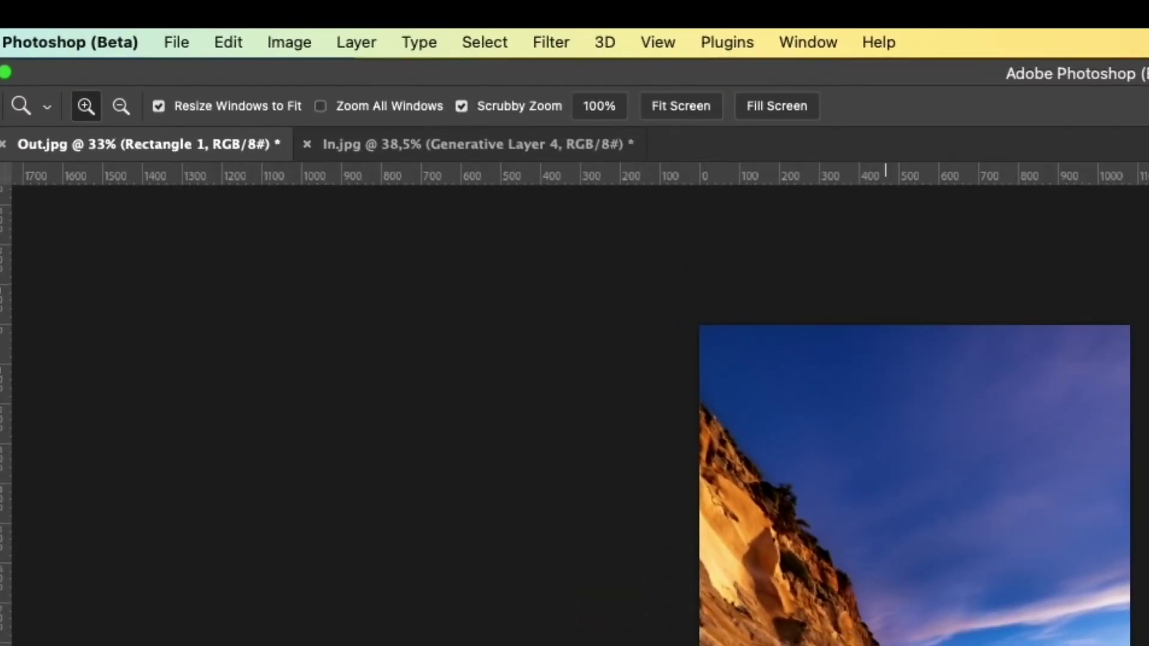
{"action": "left_click", "coordinate": [169, 7]}
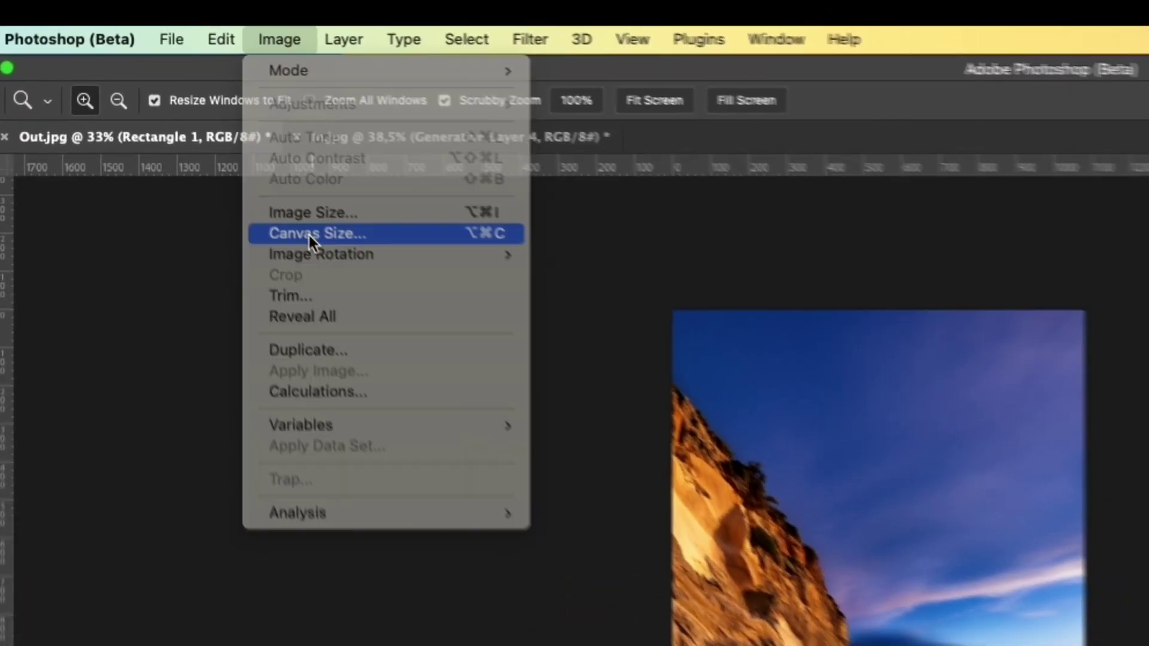
{"action": "left_click", "coordinate": [317, 244]}
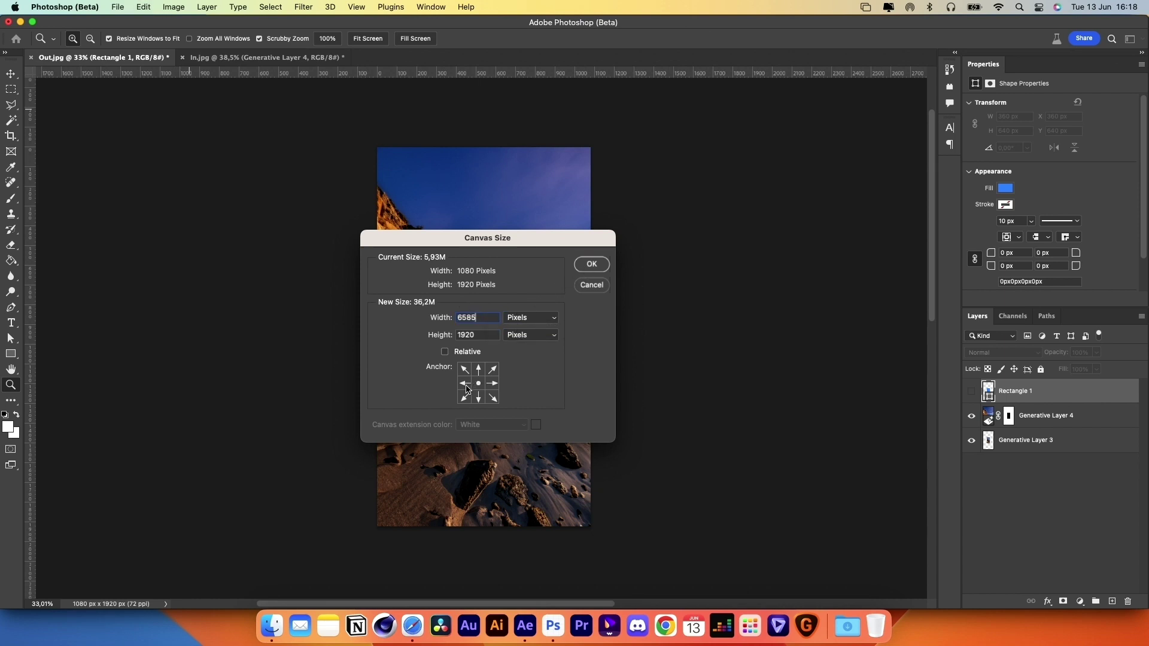
{"action": "left_click", "coordinate": [592, 267]}
{"action": "left_click_drag", "start_coordinate": [515, 271], "coordinate": [377, 278]}
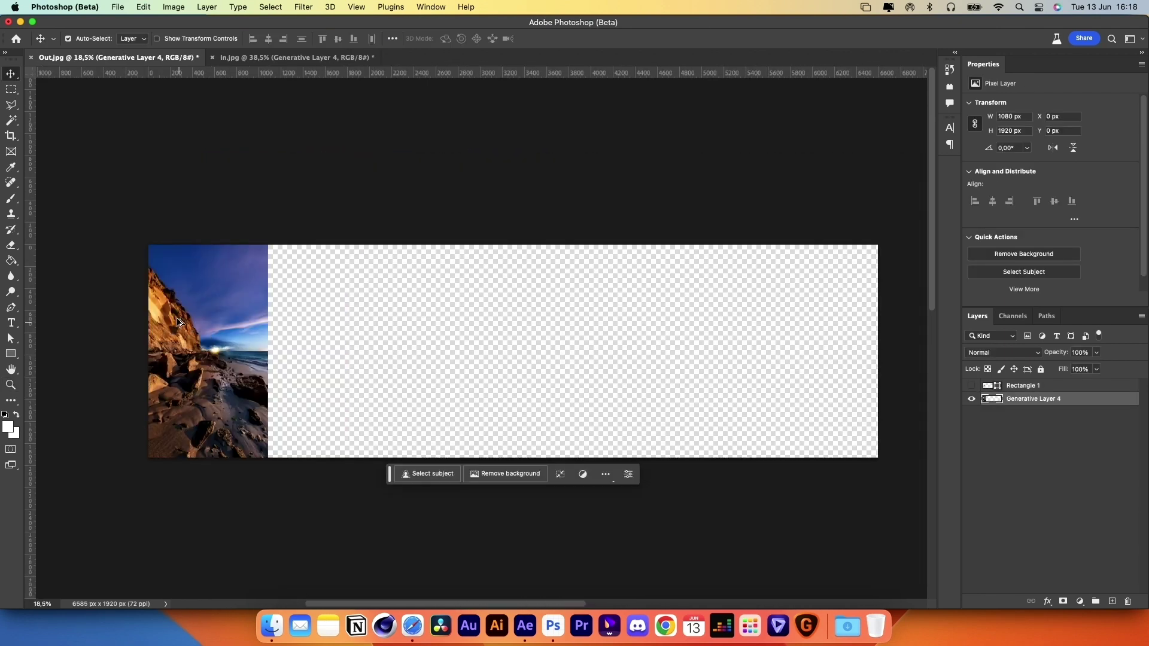
Place the In.jpg image into Out.jpg and generatively fill the gap between the two images
{"action": "left_click_drag", "start_coordinate": [375, 158], "coordinate": [481, 342]}
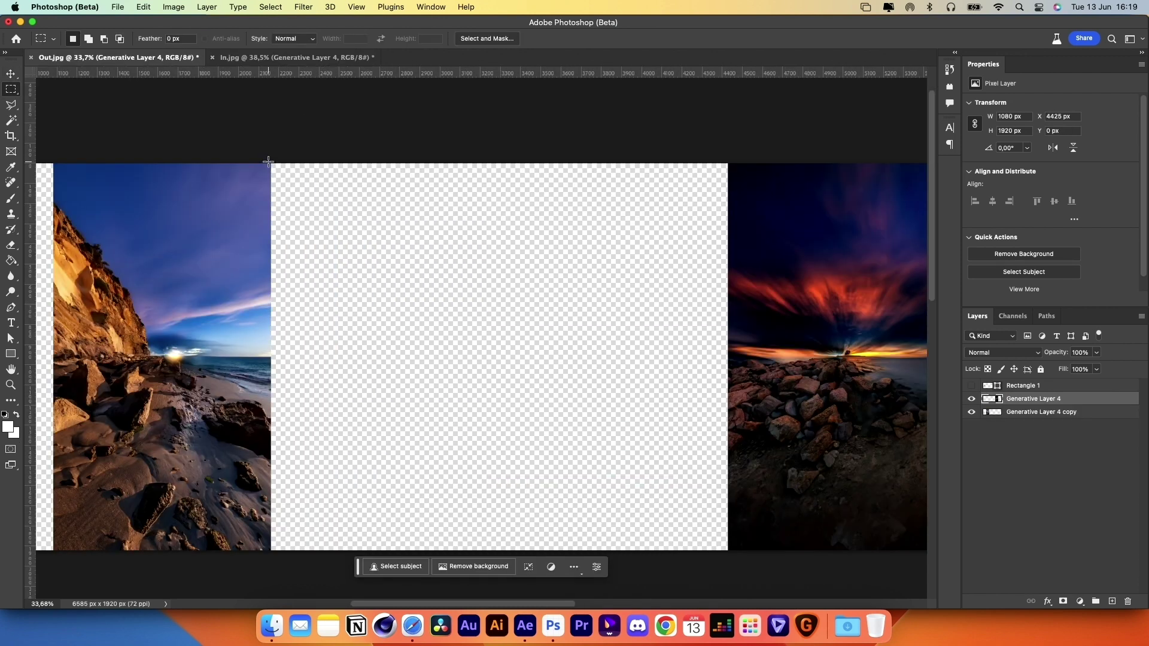
{"action": "left_click_drag", "start_coordinate": [268, 161], "coordinate": [720, 605]}
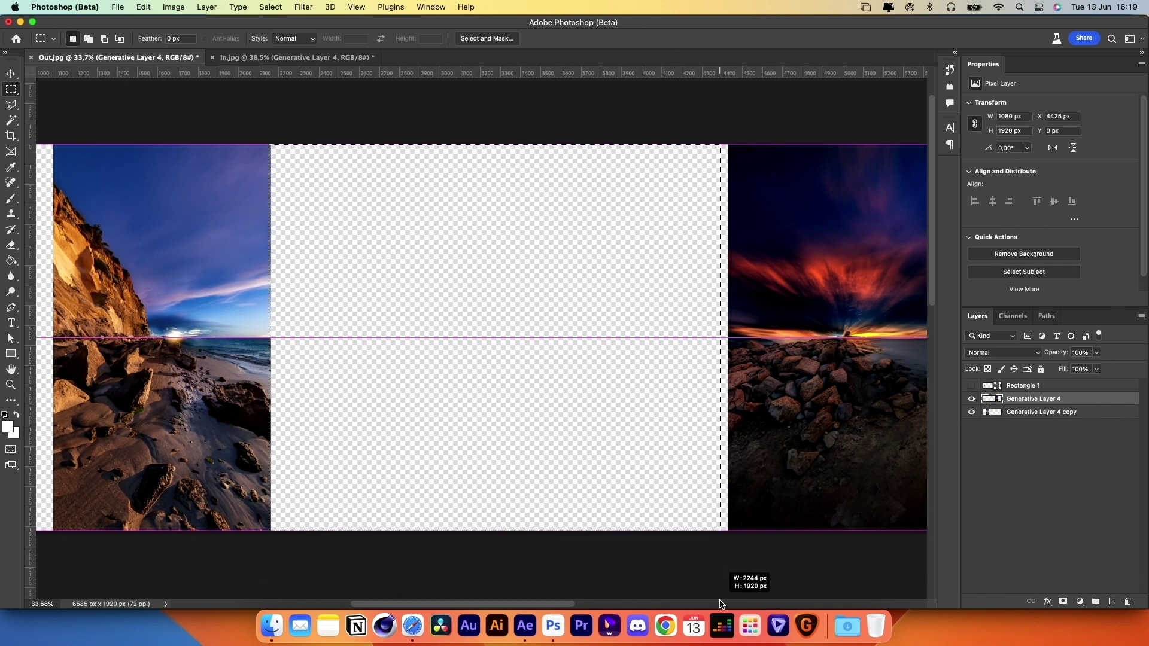
{"action": "left_click_drag", "start_coordinate": [720, 604], "coordinate": [729, 604]}
{"action": "left_click", "coordinate": [415, 548]}
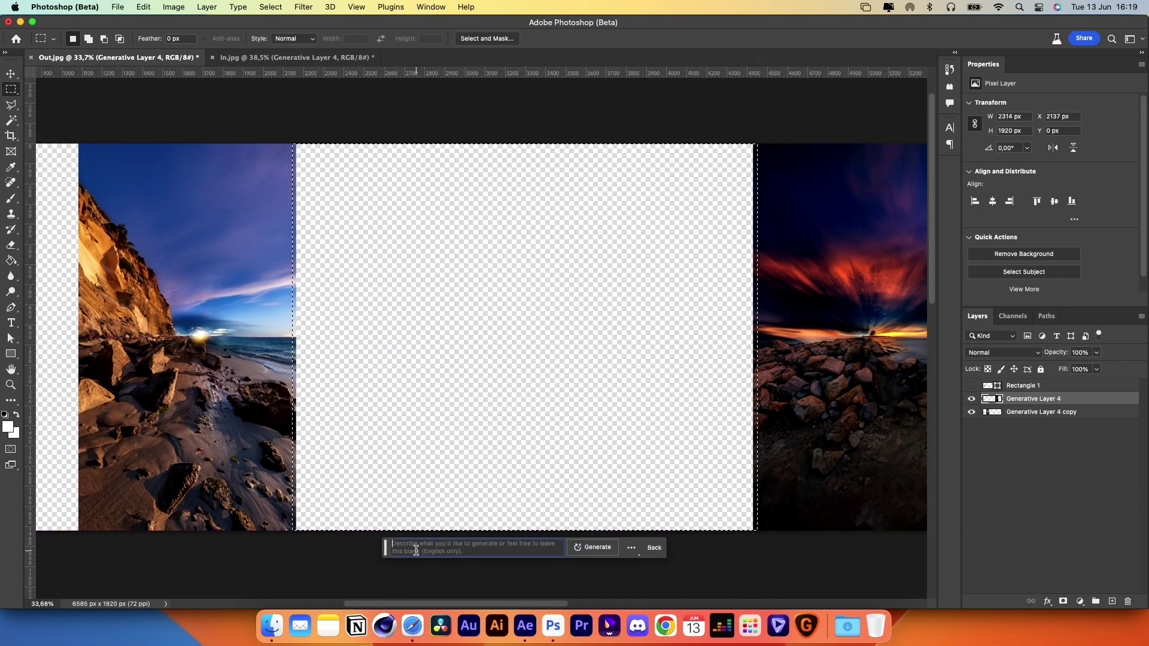
{"action": "left_click", "coordinate": [593, 547]}
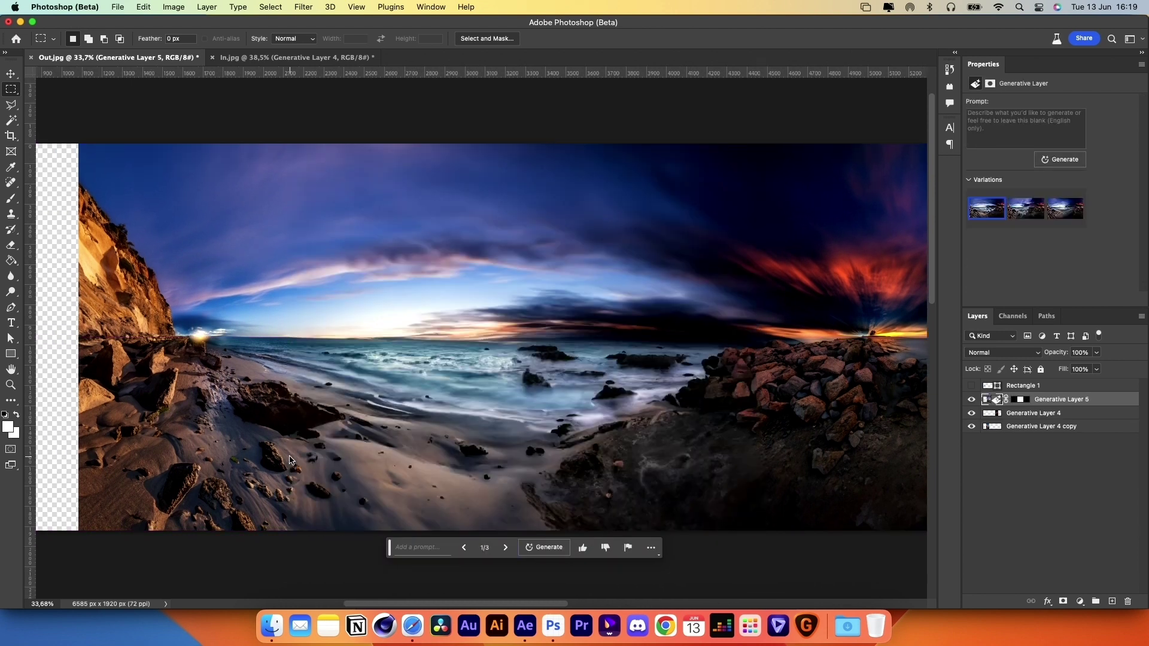
{"action": "left_click", "coordinate": [505, 550]}
{"action": "left_click", "coordinate": [505, 550]}
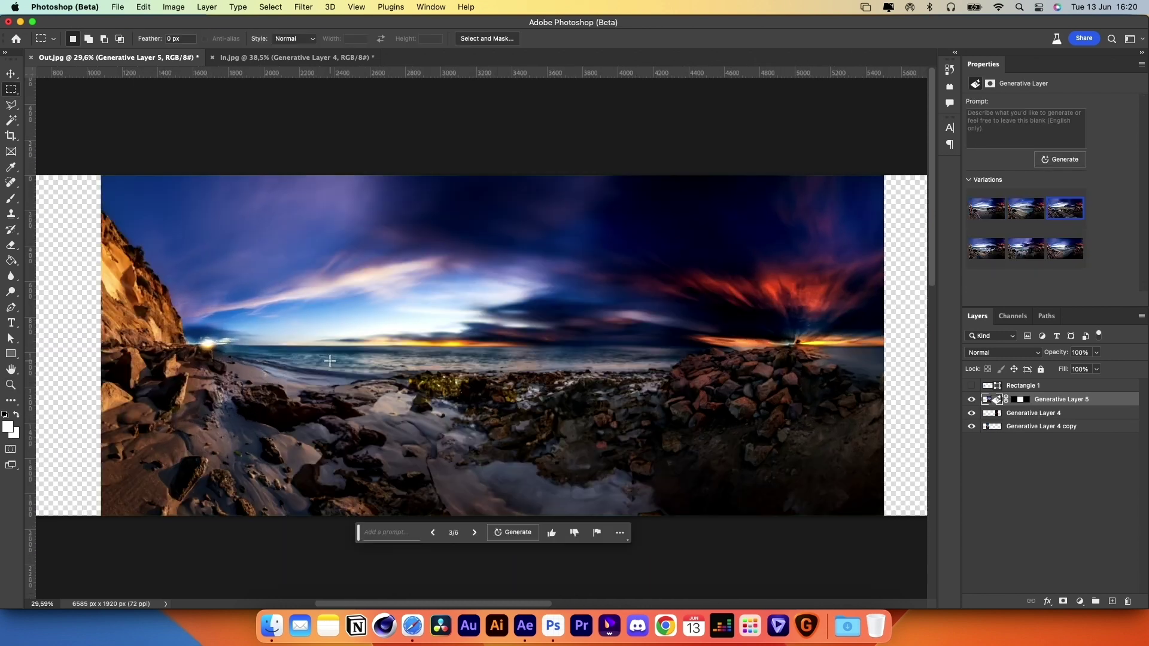
Regenerate the foreground rocks and fill the central sky with a blended sky variation
{"action": "left_click_drag", "start_coordinate": [305, 359], "coordinate": [715, 521]}
{"action": "left_click", "coordinate": [598, 536]}
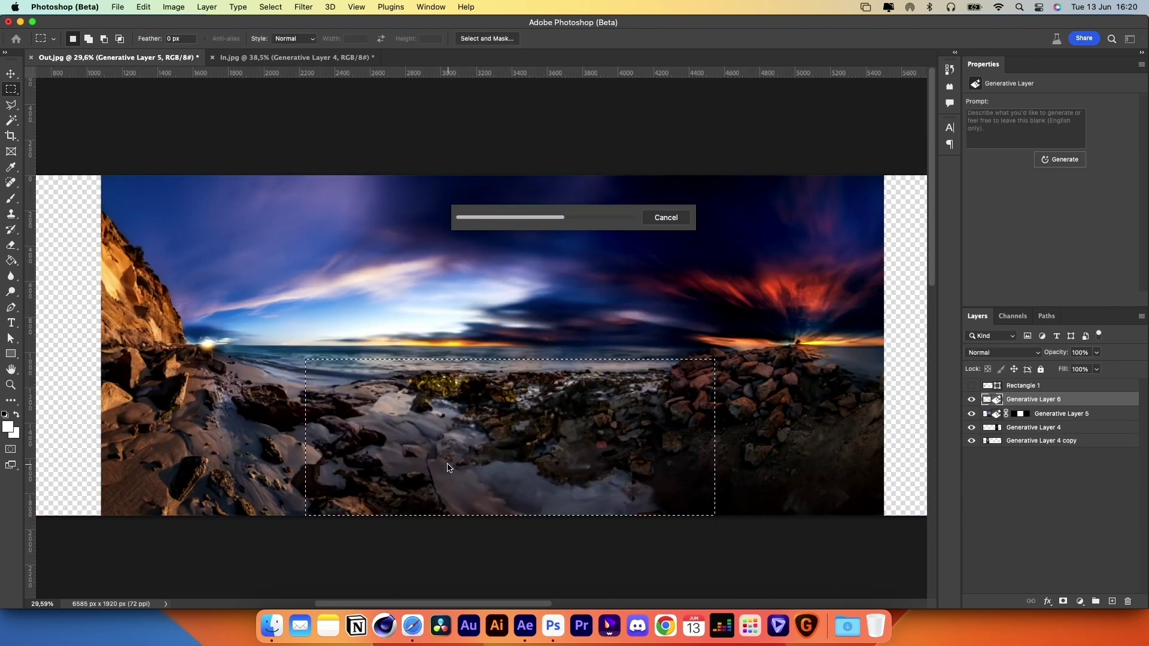
{"action": "left_click_drag", "start_coordinate": [338, 344], "coordinate": [651, 172]}
{"action": "left_click", "coordinate": [389, 362]}
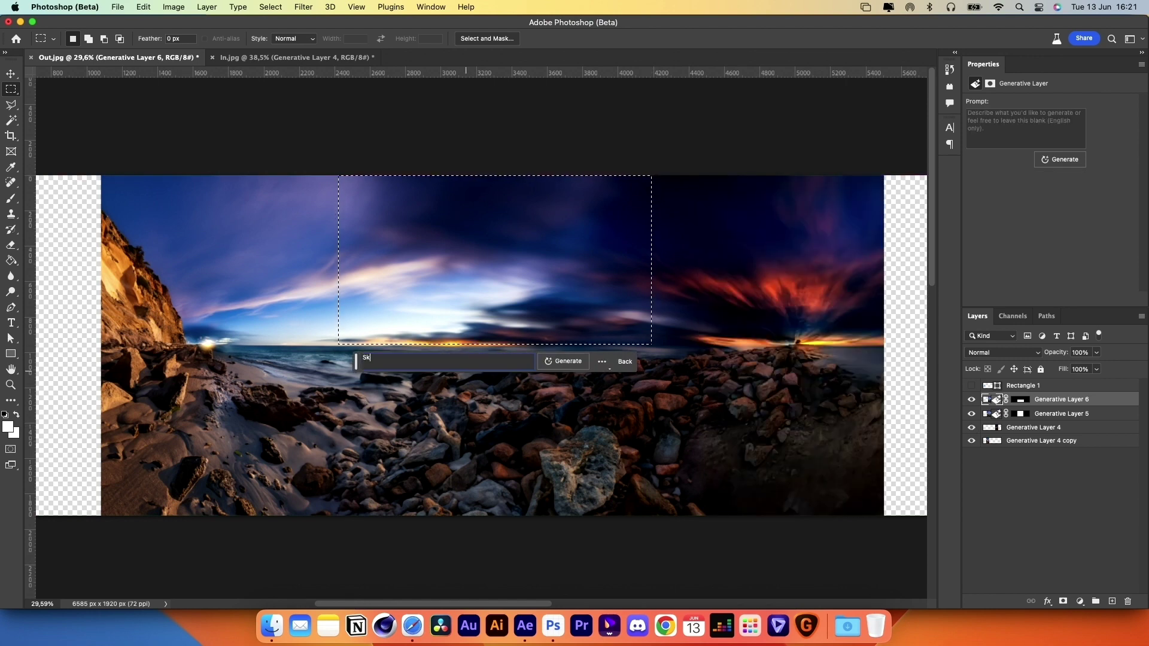
{"action": "left_click", "coordinate": [563, 362]}
{"action": "left_click", "coordinate": [477, 368]}
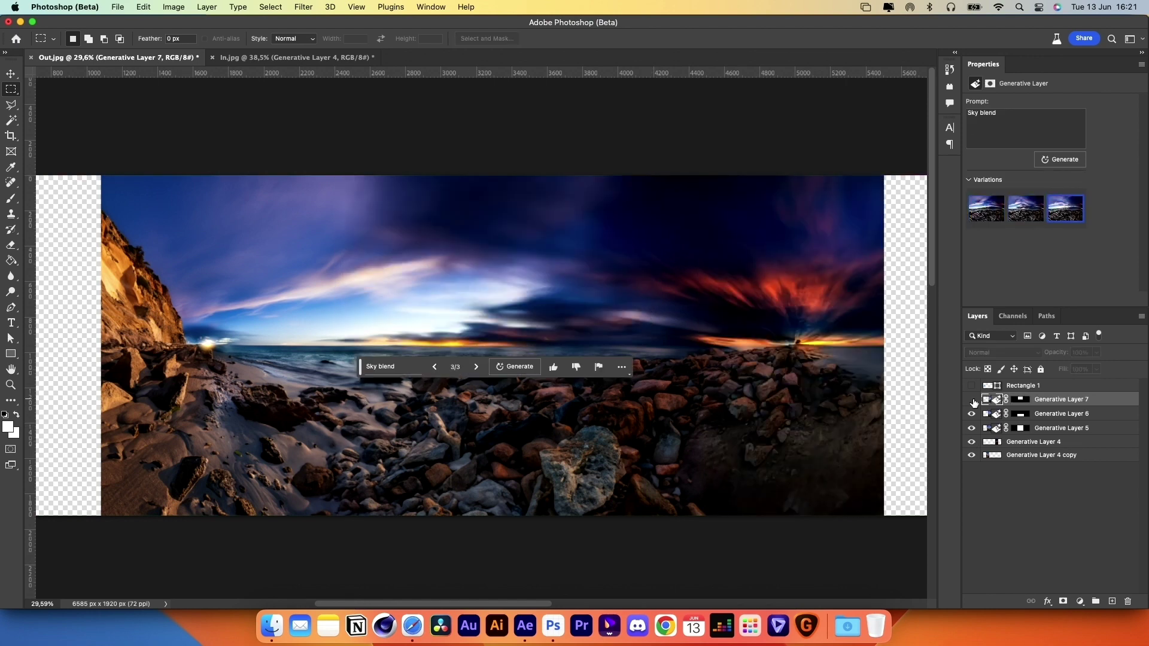
Generatively fill the remaining empty right and left strips of the panorama
{"action": "scroll", "coordinate": [740, 419], "scroll_direction": "right", "scroll_amount": 7}
{"action": "left_click_drag", "start_coordinate": [457, 168], "coordinate": [655, 522]}
{"action": "left_click", "coordinate": [449, 533]}
{"action": "left_click", "coordinate": [627, 535]}
{"action": "scroll", "coordinate": [389, 359], "scroll_direction": "left", "scroll_amount": 10}
{"action": "left_click_drag", "start_coordinate": [352, 171], "coordinate": [556, 521]}
{"action": "left_click", "coordinate": [353, 534]}
{"action": "left_click", "coordinate": [527, 535]}
{"action": "scroll", "coordinate": [485, 339], "scroll_direction": "down", "scroll_amount": 4}
{"action": "scroll", "coordinate": [485, 339], "scroll_direction": "right", "scroll_amount": 3}
Save the panorama as a JPEG copy named In-Out, then import Out.jpg–Out-5.jpg into After Effects
{"action": "key", "text": "v"}
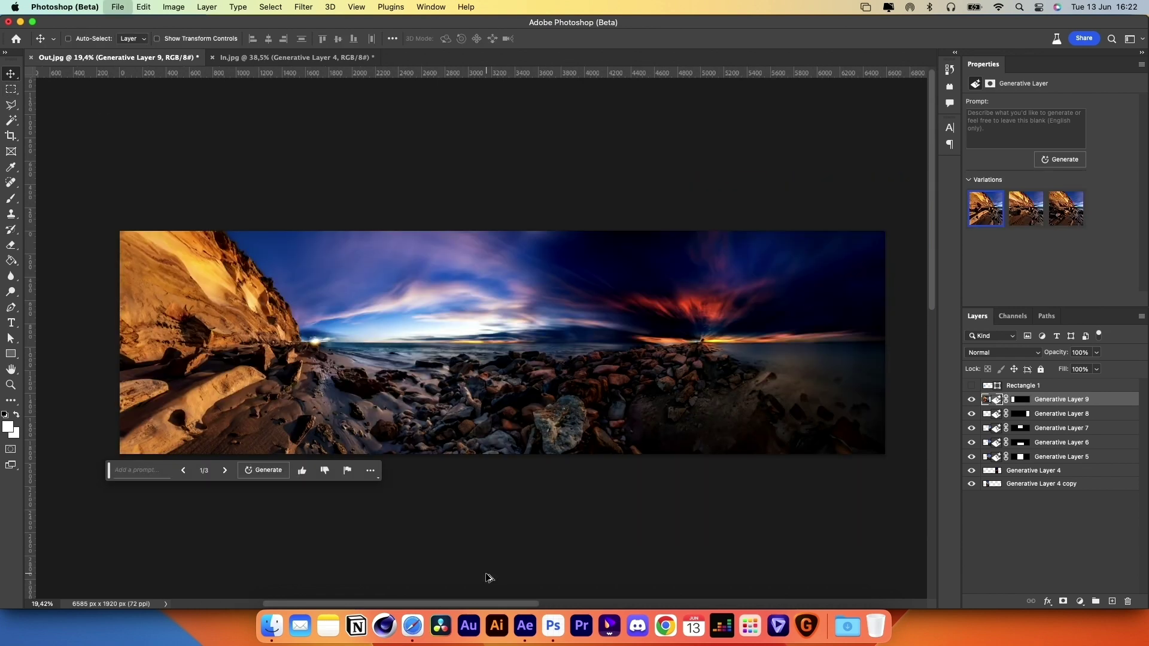
{"action": "key", "text": "super+alt+s"}
{"action": "type", "text": "In-Out"}
{"action": "key", "text": "Return"}
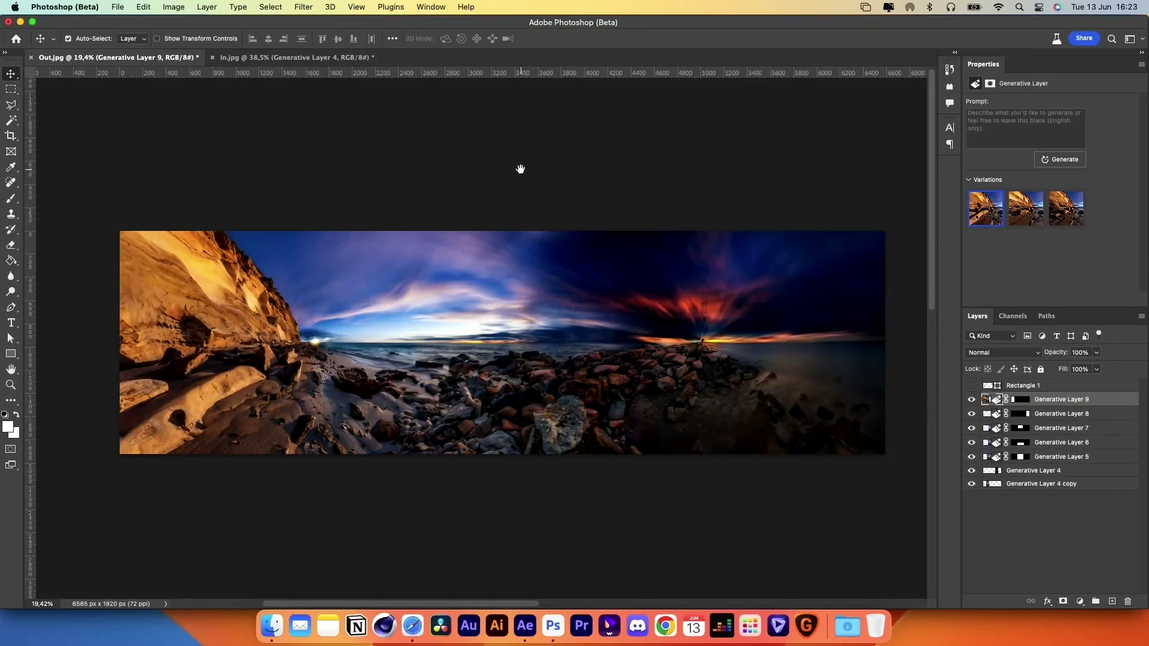
{"action": "key", "text": "Return"}
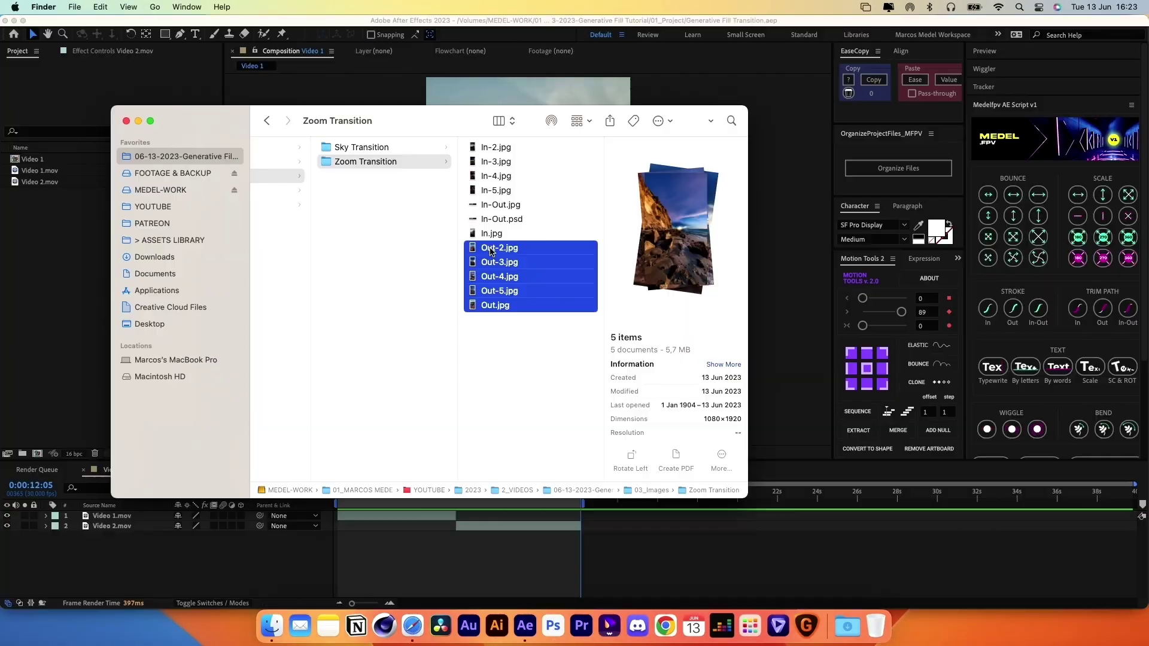
{"action": "left_click_drag", "start_coordinate": [490, 252], "coordinate": [419, 542]}
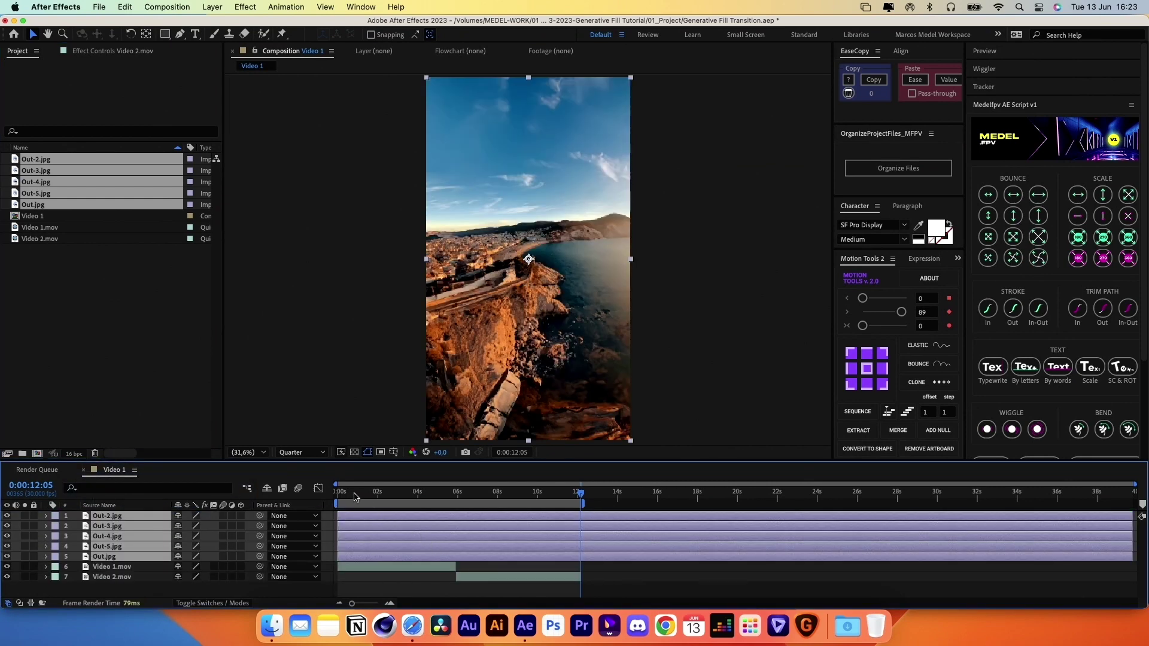
Put Out.jpg at the top of the stack at 33.3% scale and toggle its visibility to compare
{"action": "left_click_drag", "start_coordinate": [105, 556], "coordinate": [108, 515]}
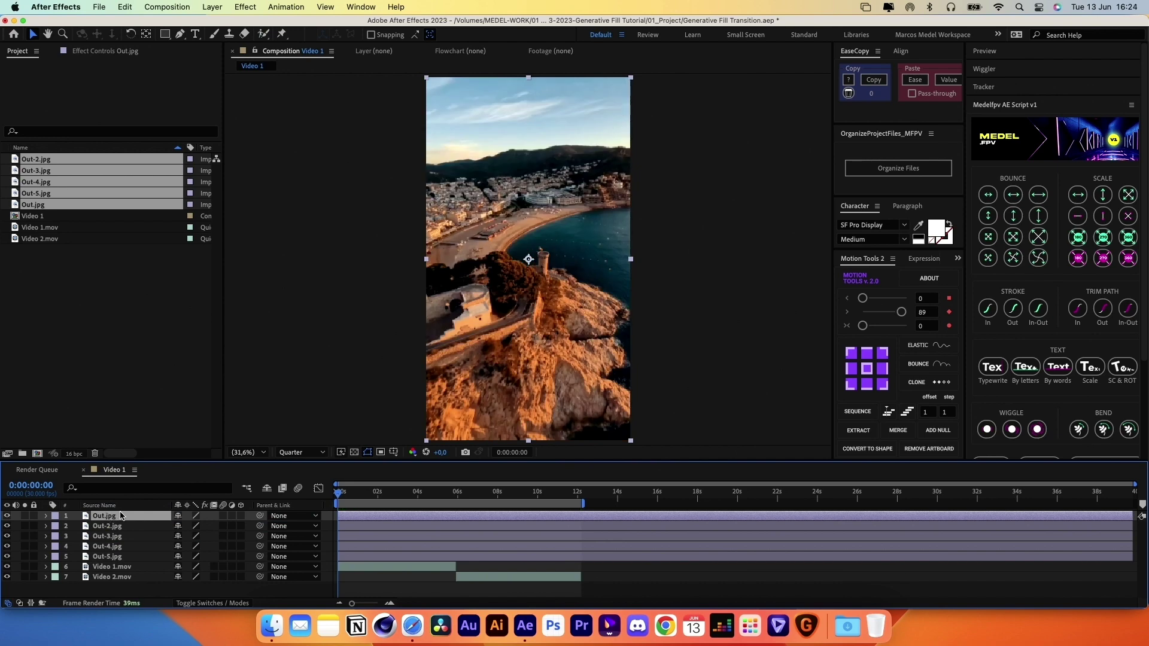
{"action": "key", "text": "s"}
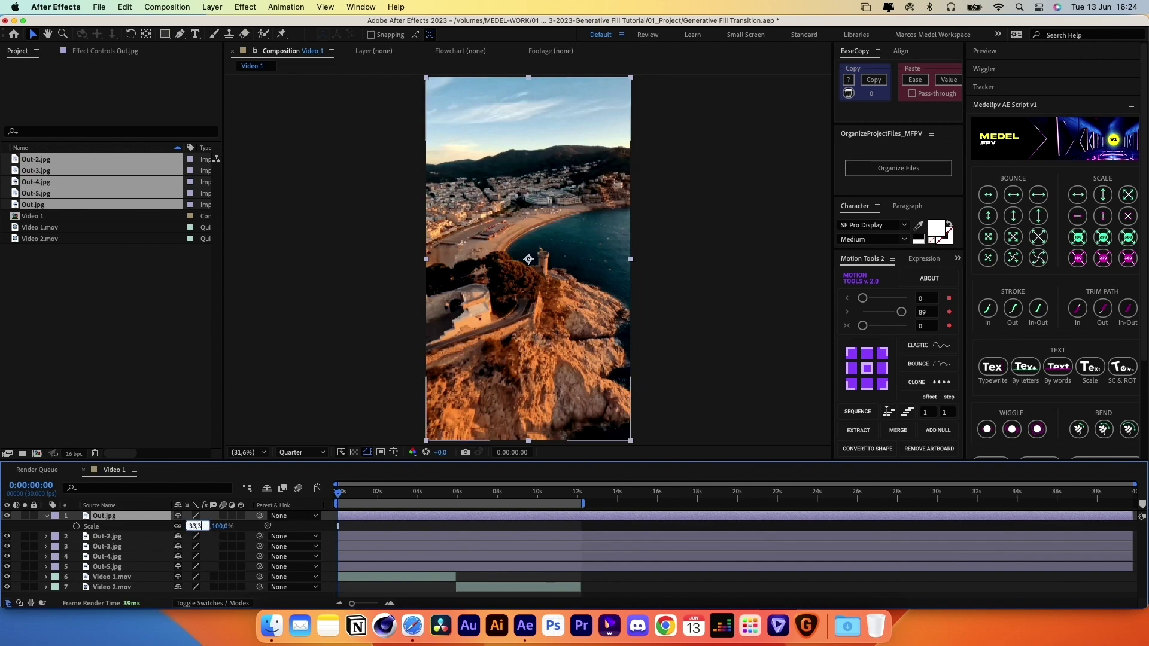
{"action": "key", "text": "Return"}
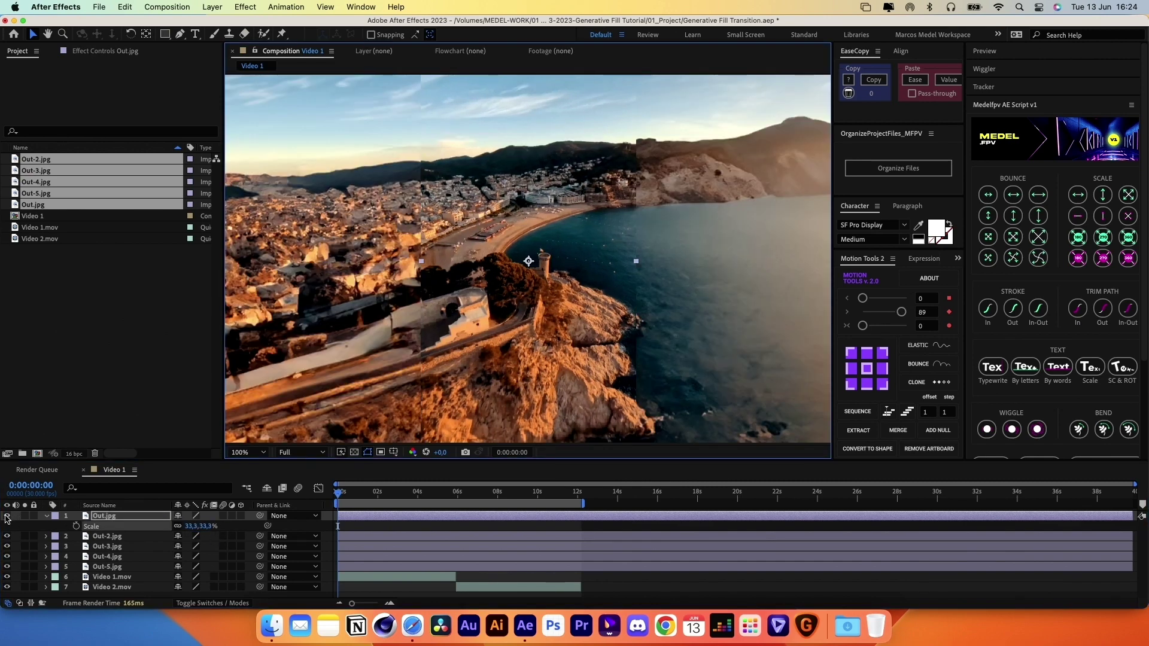
{"action": "left_click", "coordinate": [6, 517]}
{"action": "left_click", "coordinate": [6, 517]}
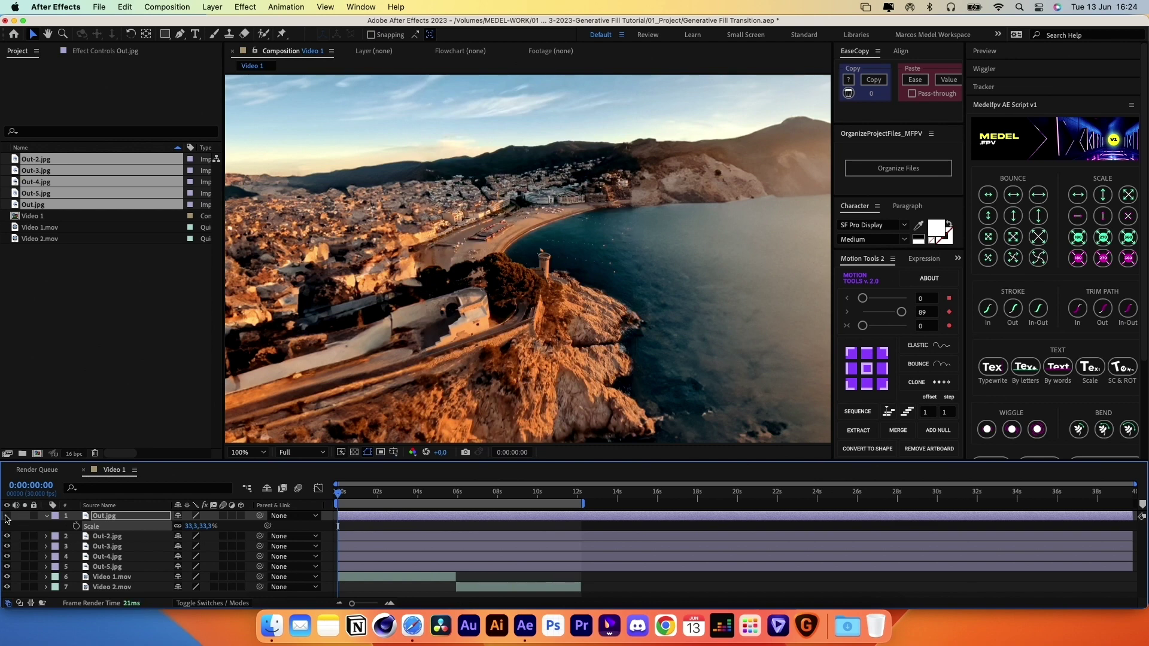
Add a rectangular mask to Out.jpg with Expansion -34 and Feather 40
{"action": "double_click", "coordinate": [167, 36]}
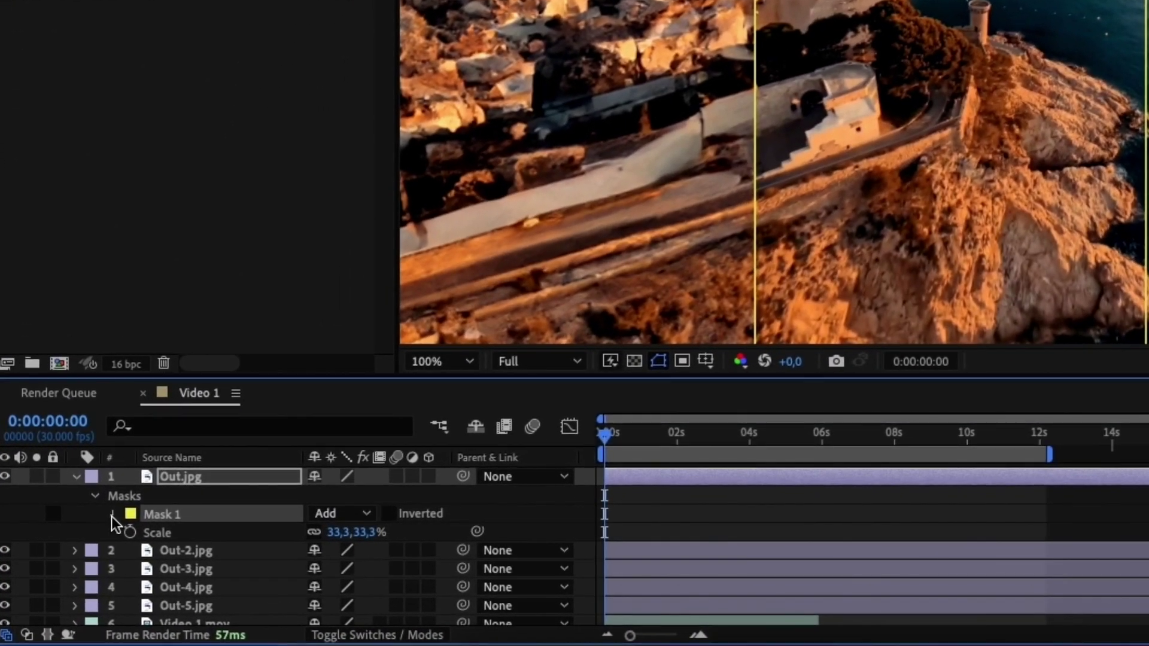
{"action": "left_click", "coordinate": [67, 536]}
{"action": "left_click", "coordinate": [37, 476]}
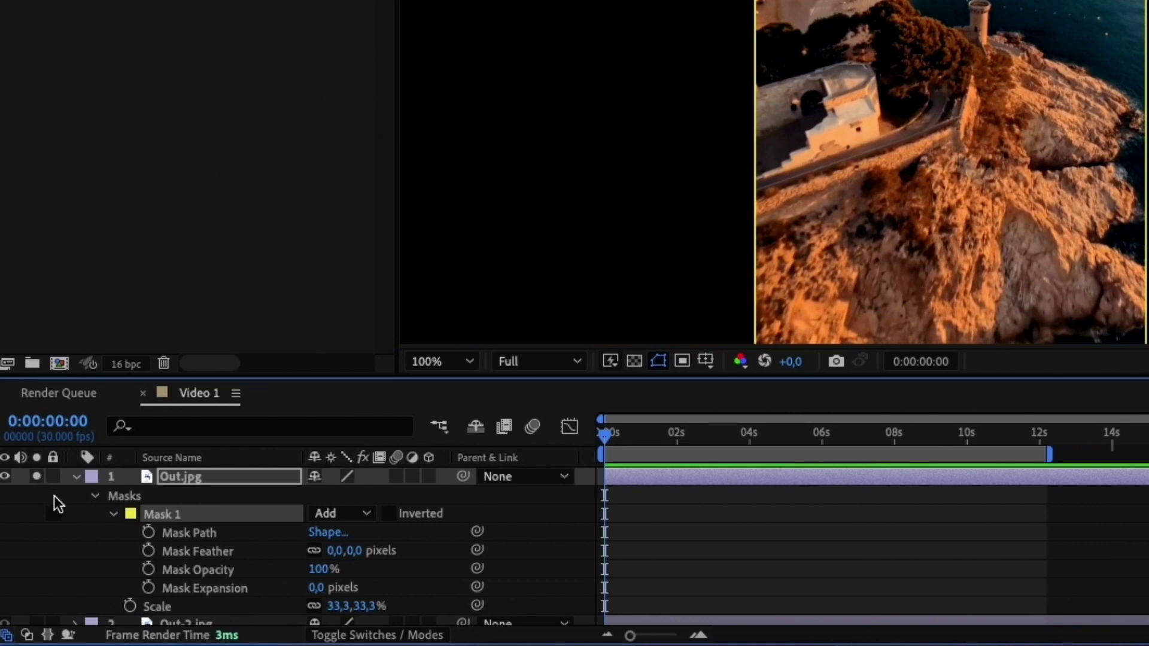
{"action": "left_click_drag", "start_coordinate": [313, 593], "coordinate": [293, 592]}
{"action": "left_click_drag", "start_coordinate": [333, 550], "coordinate": [357, 550]}
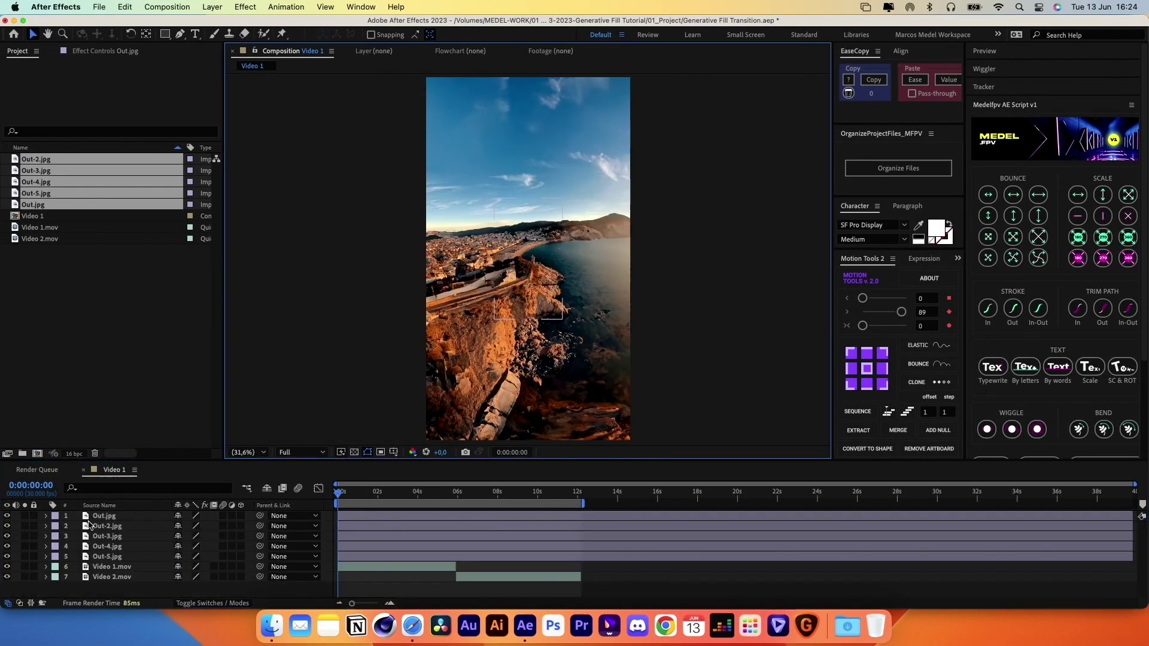
Parent Out.jpg to Out-2.jpg and scale Out-2.jpg to 33.33%
{"action": "left_click", "coordinate": [103, 516]}
{"action": "left_click", "coordinate": [105, 527]}
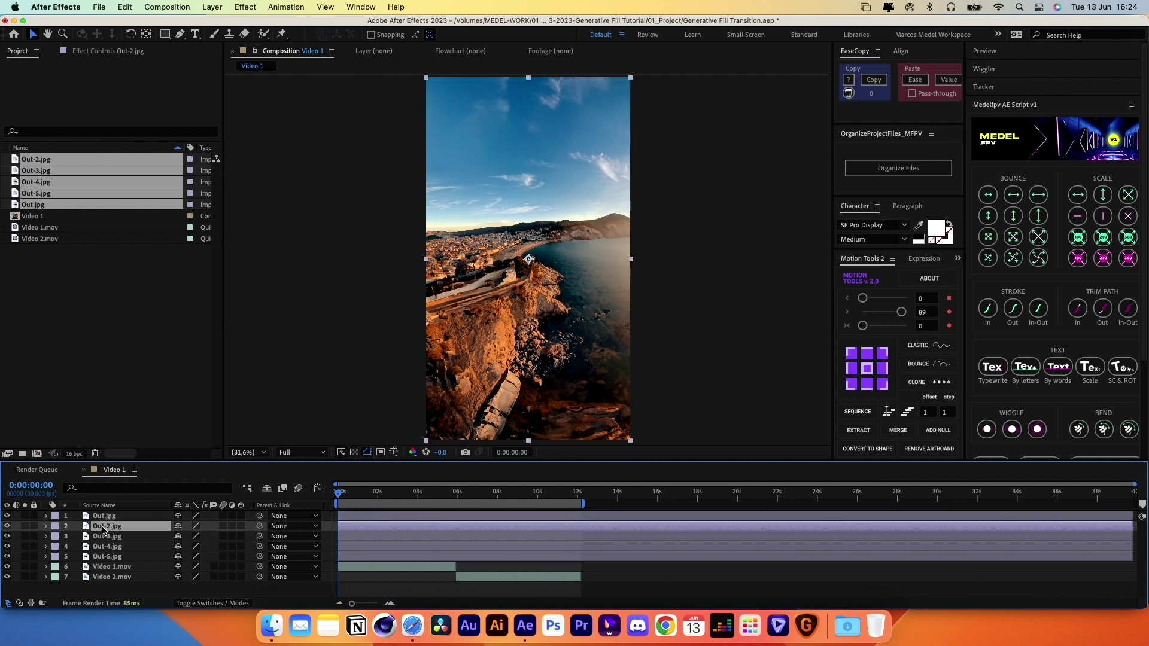
{"action": "left_click_drag", "start_coordinate": [232, 522], "coordinate": [173, 526]}
{"action": "key", "text": "s"}
{"action": "left_click", "coordinate": [187, 536]}
{"action": "type", "text": "33,3"}
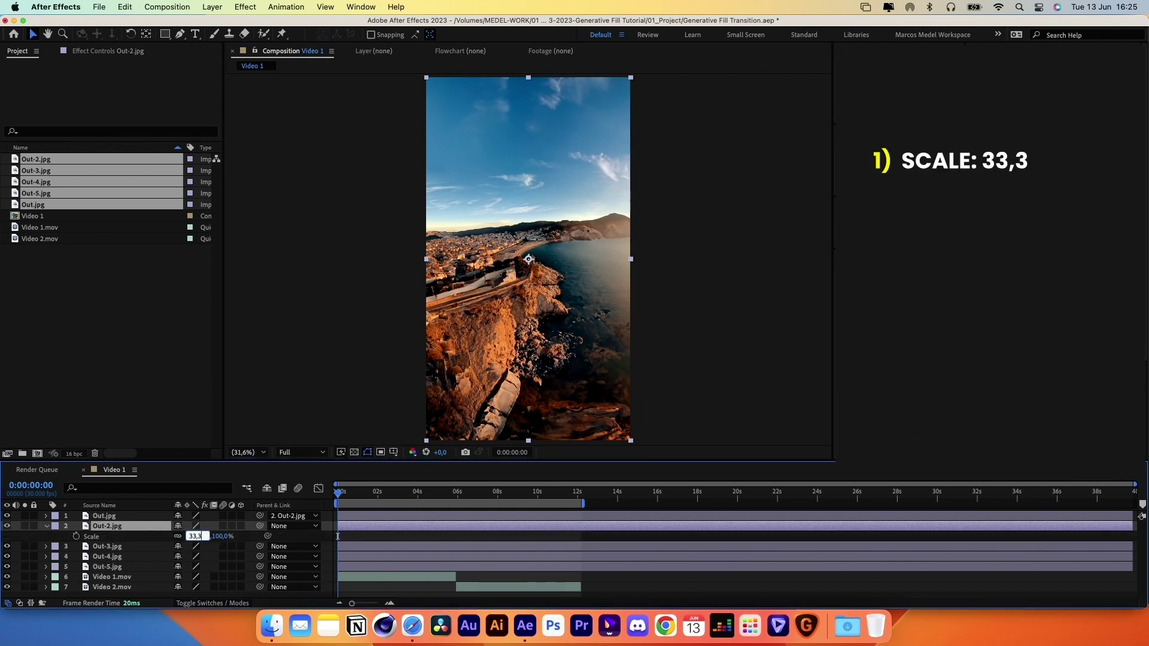
{"action": "type", "text": "3"}
{"action": "key", "text": "Return"}
Copy Out.jpg's feathered mask onto Out-2.jpg
{"action": "left_click", "coordinate": [103, 516]}
{"action": "key", "text": "super+shift+n"}
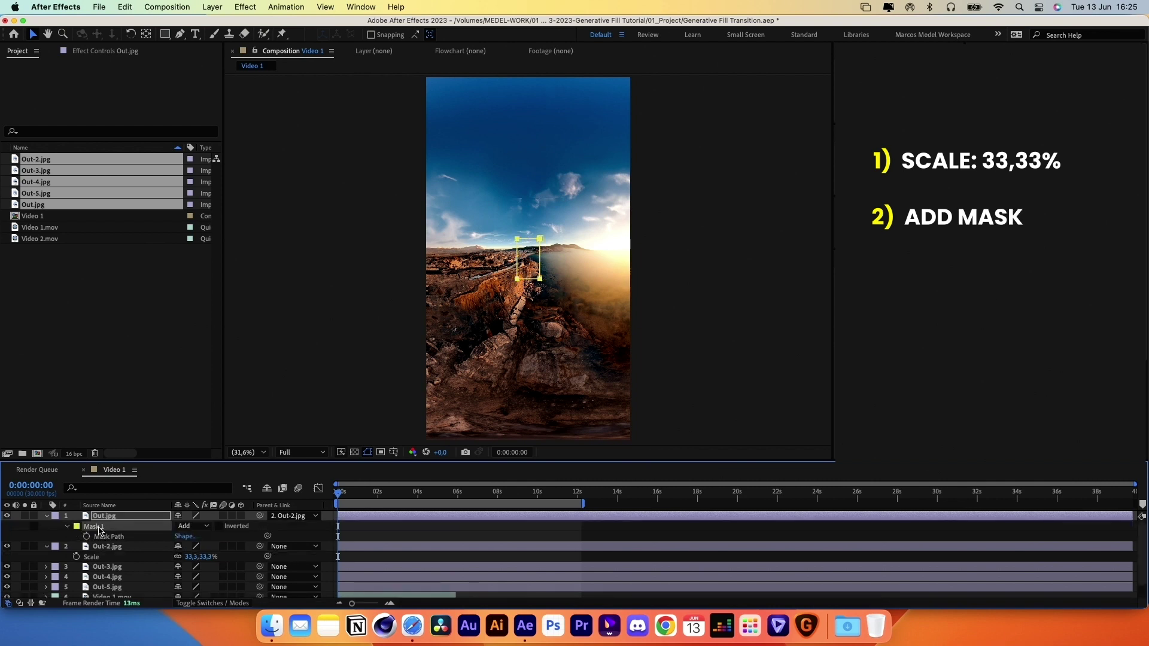
{"action": "left_click", "coordinate": [104, 547]}
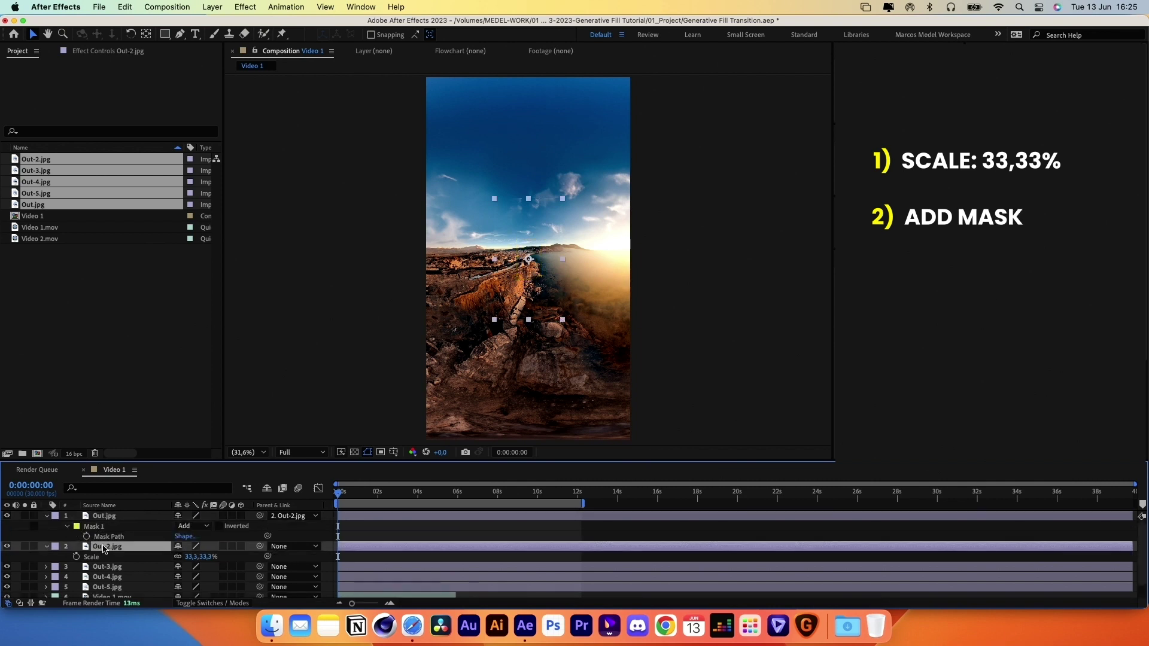
{"action": "key", "text": "super+shift+n"}
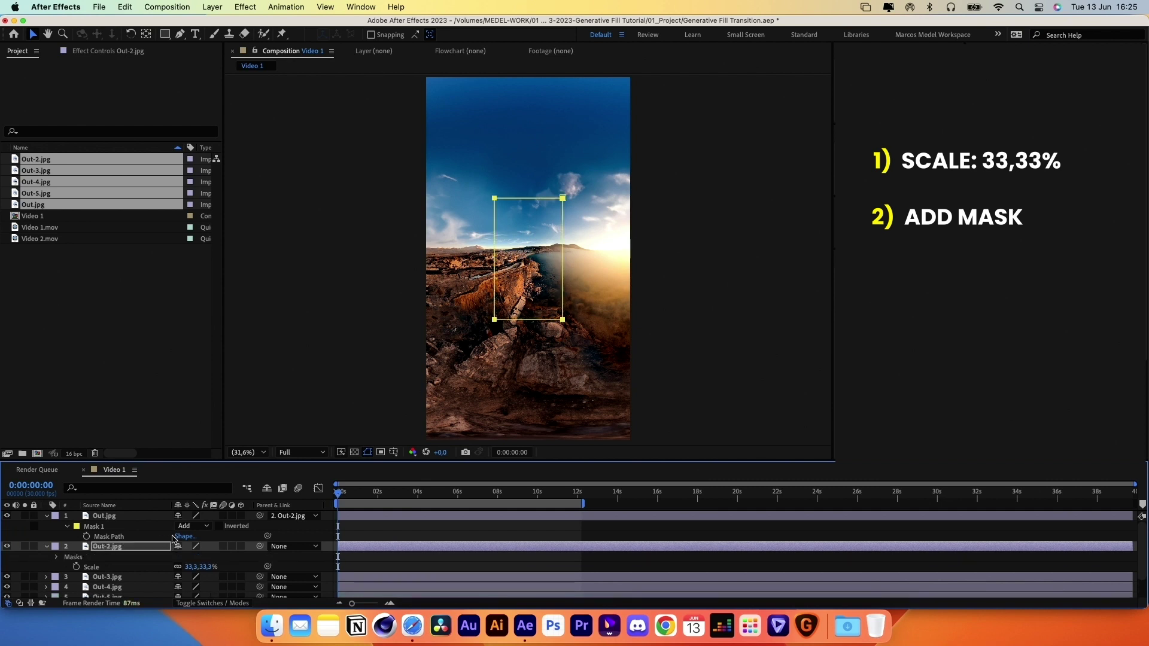
{"action": "left_click", "coordinate": [47, 516]}
{"action": "left_click", "coordinate": [46, 525]}
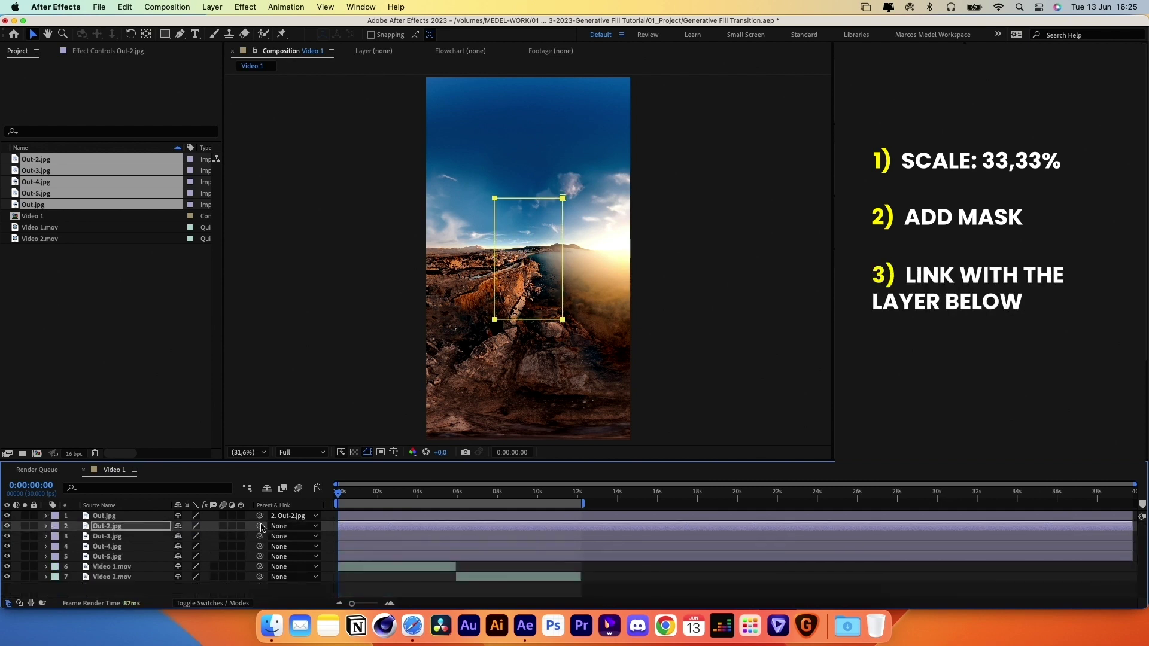
Parent Out-2.jpg to Out-3.jpg and give Out-3.jpg the 33.3% scale and same mask
{"action": "left_click_drag", "start_coordinate": [259, 526], "coordinate": [115, 538]}
{"action": "left_click", "coordinate": [115, 537]}
{"action": "left_click", "coordinate": [110, 526], "text": "shift"}
{"action": "key", "text": "s"}
{"action": "left_click", "coordinate": [93, 537]}
{"action": "key", "text": "super+c"}
{"action": "left_click", "coordinate": [102, 546]}
{"action": "key", "text": "super+v"}
{"action": "key", "text": "super+c"}
{"action": "left_click", "coordinate": [108, 566]}
{"action": "key", "text": "super+v"}
{"action": "left_click", "coordinate": [47, 531]}
Parent Out-3.jpg to Out-4.jpg, scaling Out-4.jpg to 33.3% with the same mask
{"action": "left_click_drag", "start_coordinate": [260, 536], "coordinate": [114, 547]}
{"action": "left_click", "coordinate": [111, 547]}
{"action": "key", "text": "s"}
{"action": "key", "text": "super+v"}
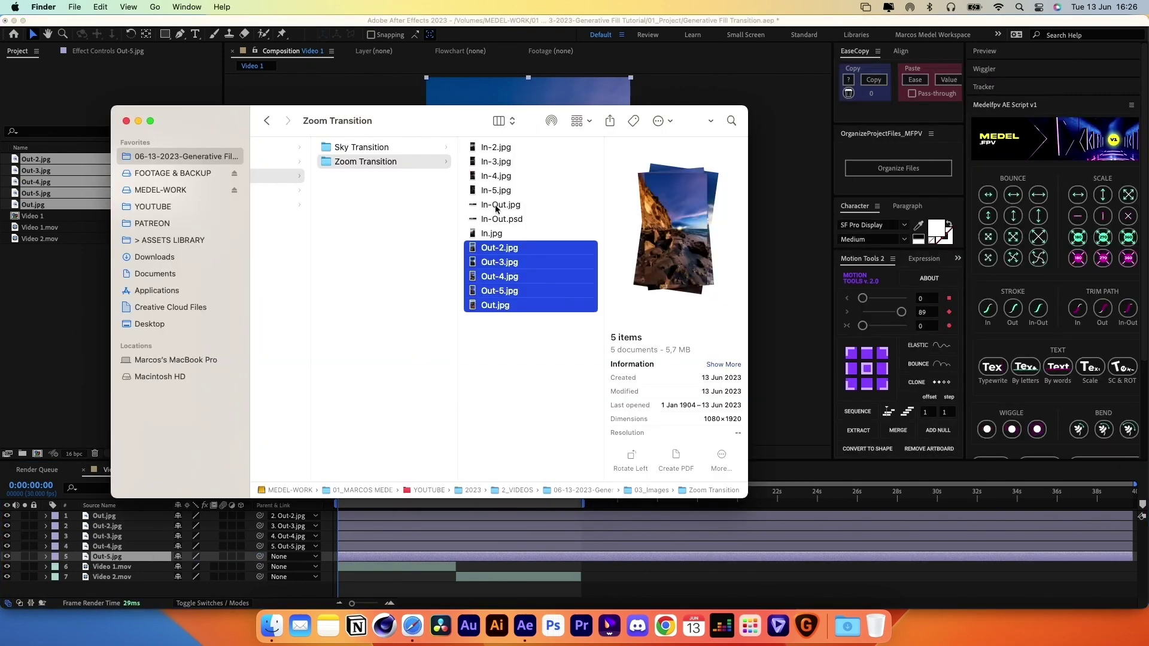
Import In-Out.jpg, add it as the top layer, and set its opacity to 63%
{"action": "left_click_drag", "start_coordinate": [496, 207], "coordinate": [64, 266]}
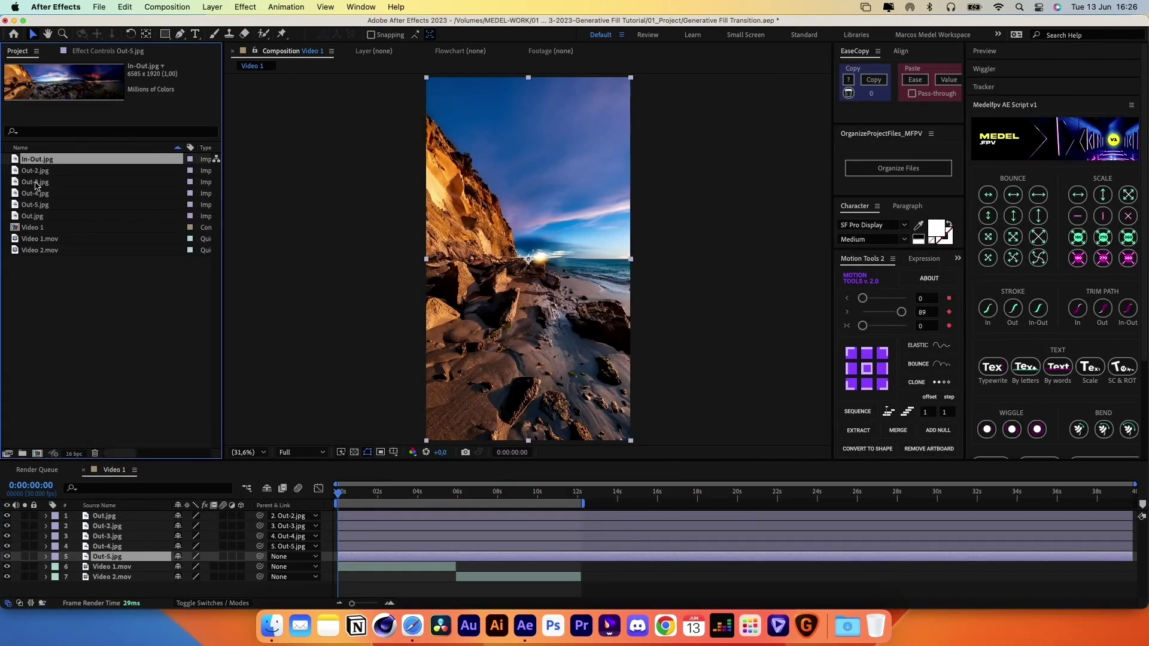
{"action": "left_click_drag", "start_coordinate": [40, 165], "coordinate": [106, 518]}
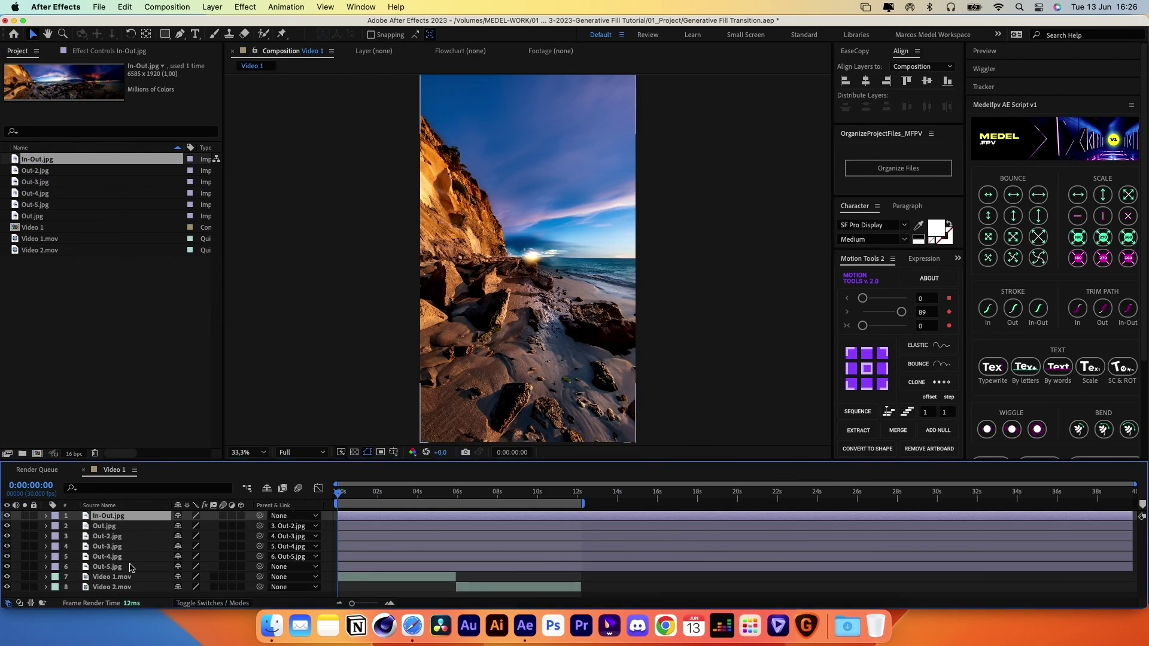
{"action": "key", "text": "t"}
{"action": "left_click_drag", "start_coordinate": [182, 526], "coordinate": [162, 527]}
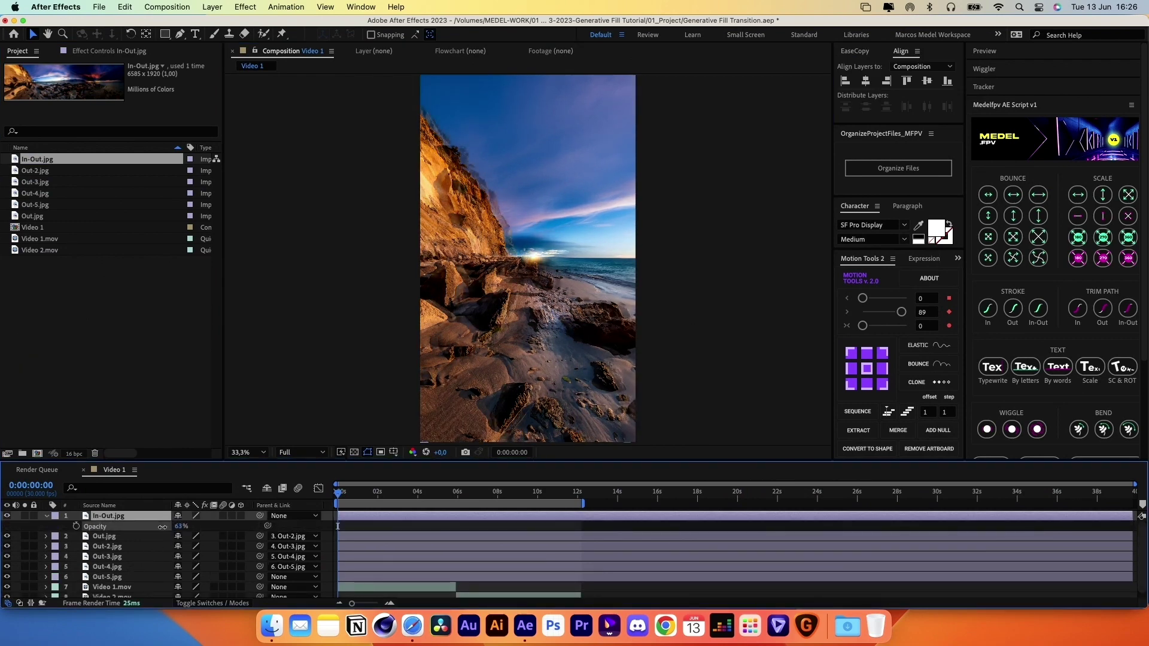
Fit the composition in the viewer and move In-Out.jpg below the Out layers
{"action": "scroll", "coordinate": [457, 239], "scroll_direction": "up", "scroll_amount": 6}
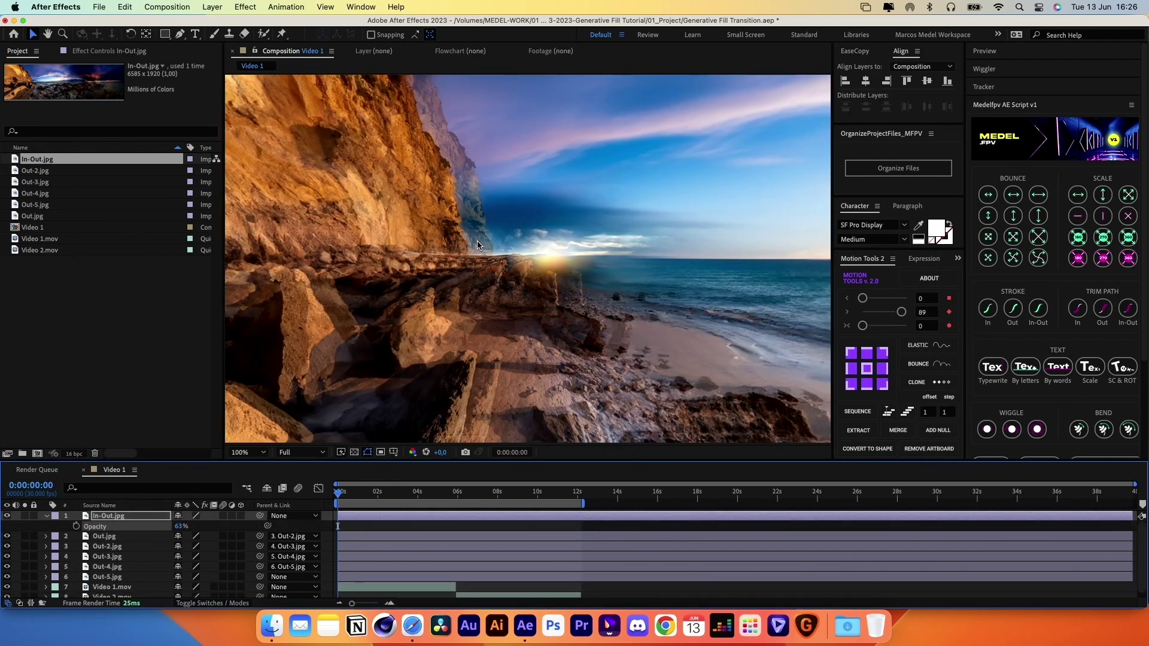
{"action": "left_click", "coordinate": [247, 452]}
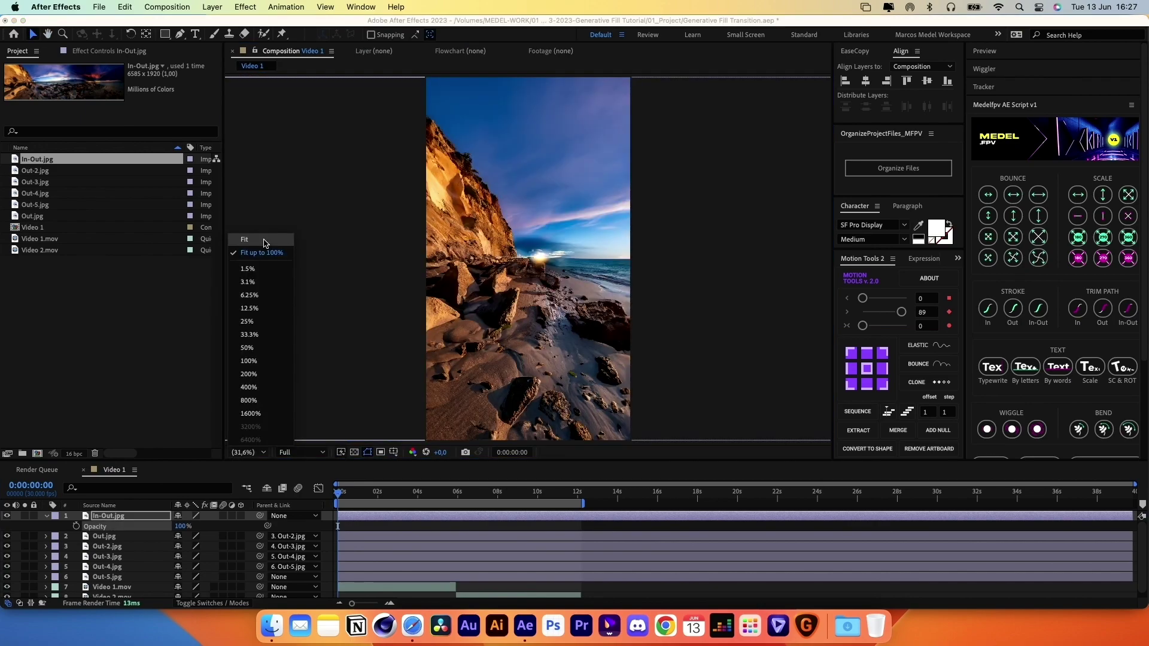
{"action": "left_click", "coordinate": [265, 240]}
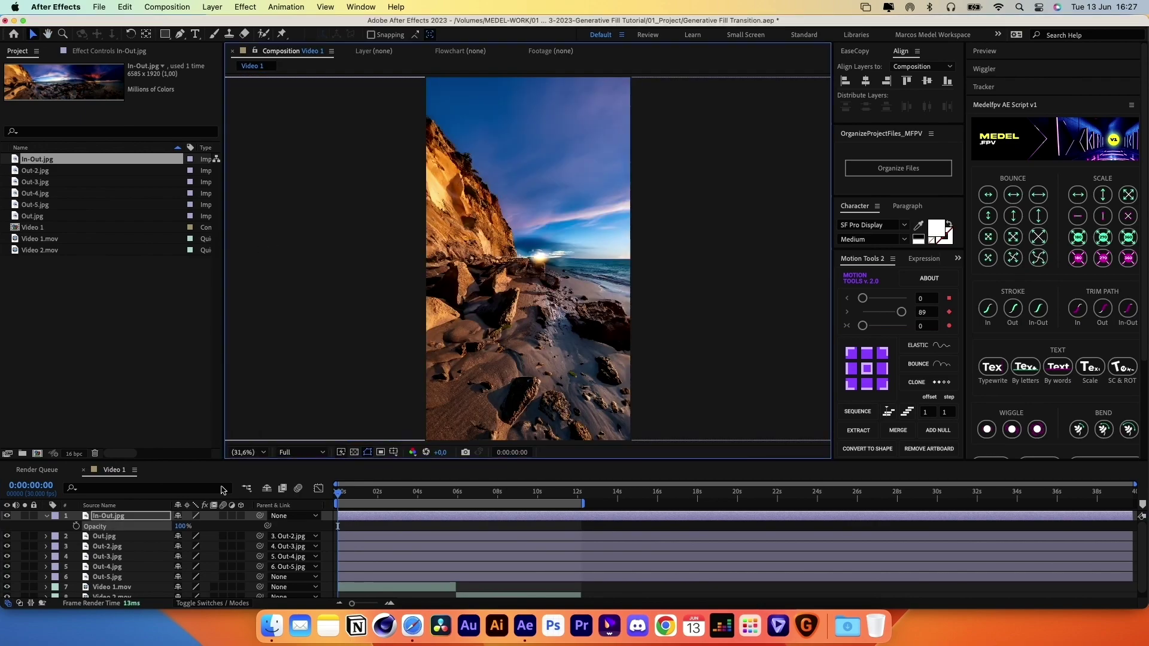
{"action": "left_click", "coordinate": [45, 516]}
{"action": "left_click_drag", "start_coordinate": [114, 517], "coordinate": [113, 570]}
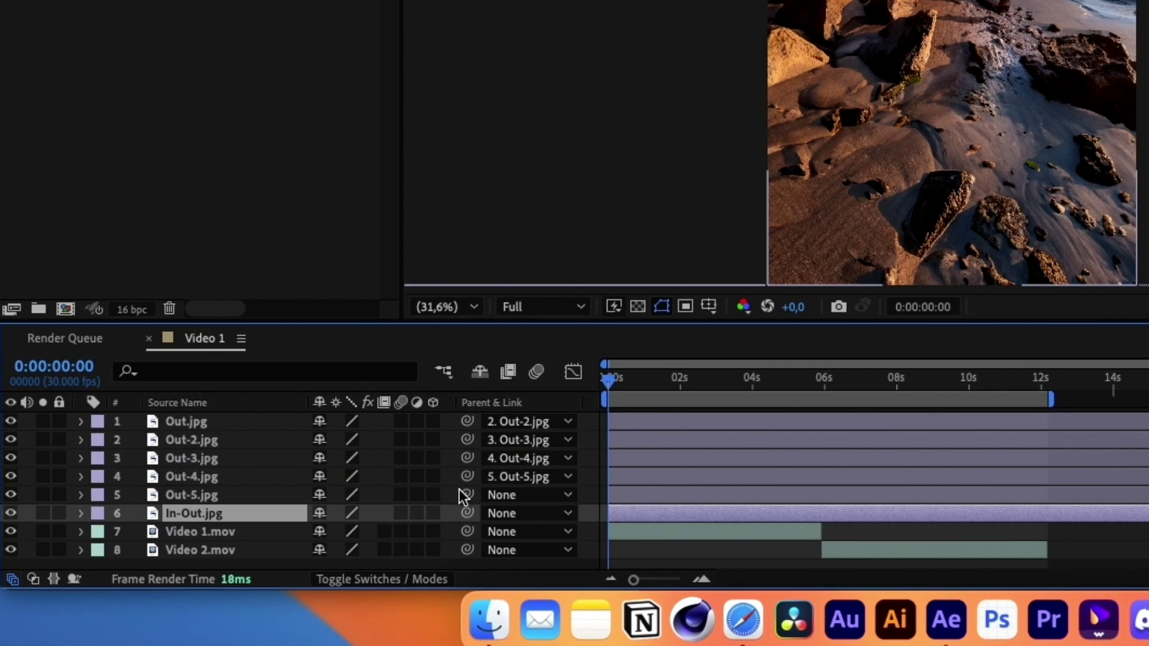
Parent Out-5.jpg to In-Out.jpg and scale In-Out.jpg to about 2930%
{"action": "left_click", "coordinate": [242, 495]}
{"action": "left_click_drag", "start_coordinate": [461, 494], "coordinate": [229, 512]}
{"action": "left_click", "coordinate": [210, 515]}
{"action": "key", "text": "s"}
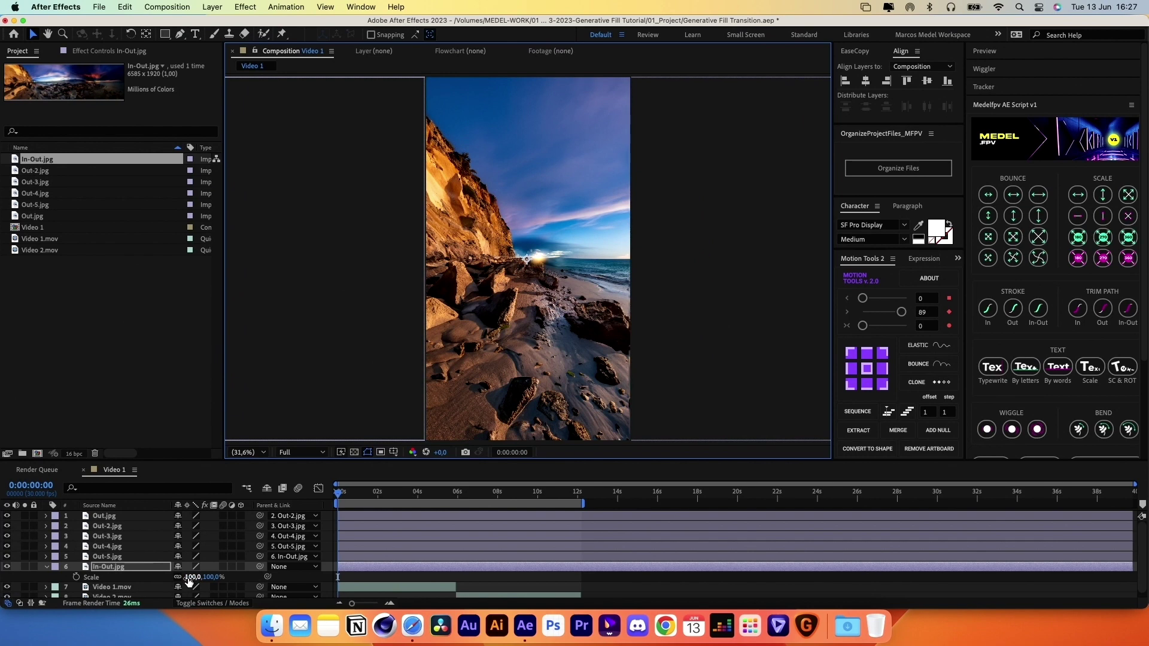
{"action": "left_click_drag", "start_coordinate": [198, 574], "coordinate": [1145, 543]}
{"action": "left_click_drag", "start_coordinate": [337, 577], "coordinate": [353, 574]}
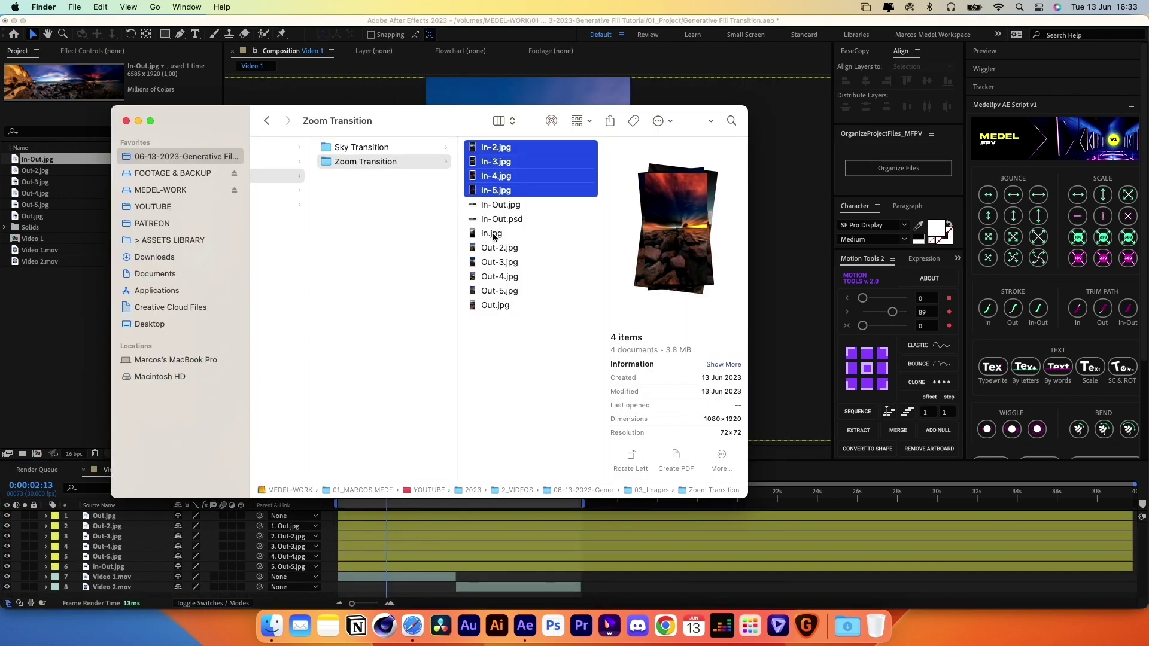
Import the five In images into the comp, scaling them and chaining their parents
{"action": "left_click", "coordinate": [492, 233], "text": "super"}
{"action": "left_click_drag", "start_coordinate": [492, 233], "coordinate": [237, 527]}
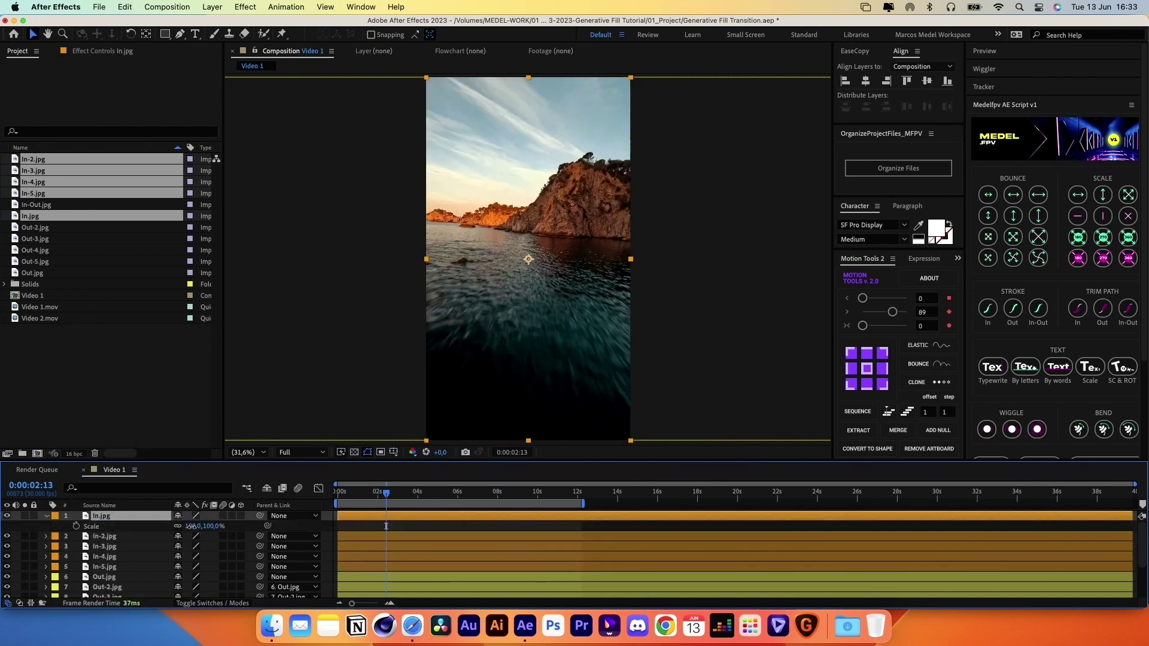
{"action": "key", "text": "s"}
{"action": "mouse_move", "coordinate": [260, 471]}
{"action": "left_mouse_down"}
{"action": "mouse_move", "coordinate": [103, 502]}
{"action": "mouse_move", "coordinate": [104, 513]}
{"action": "left_mouse_up"}
{"action": "left_click", "coordinate": [105, 513]}
{"action": "left_click_drag", "start_coordinate": [259, 533], "coordinate": [108, 563]}
{"action": "left_click", "coordinate": [109, 564]}
Slide In-Out.jpg and its children left, and move In-5.jpg left to line up the images
{"action": "left_click_drag", "start_coordinate": [728, 259], "coordinate": [261, 272]}
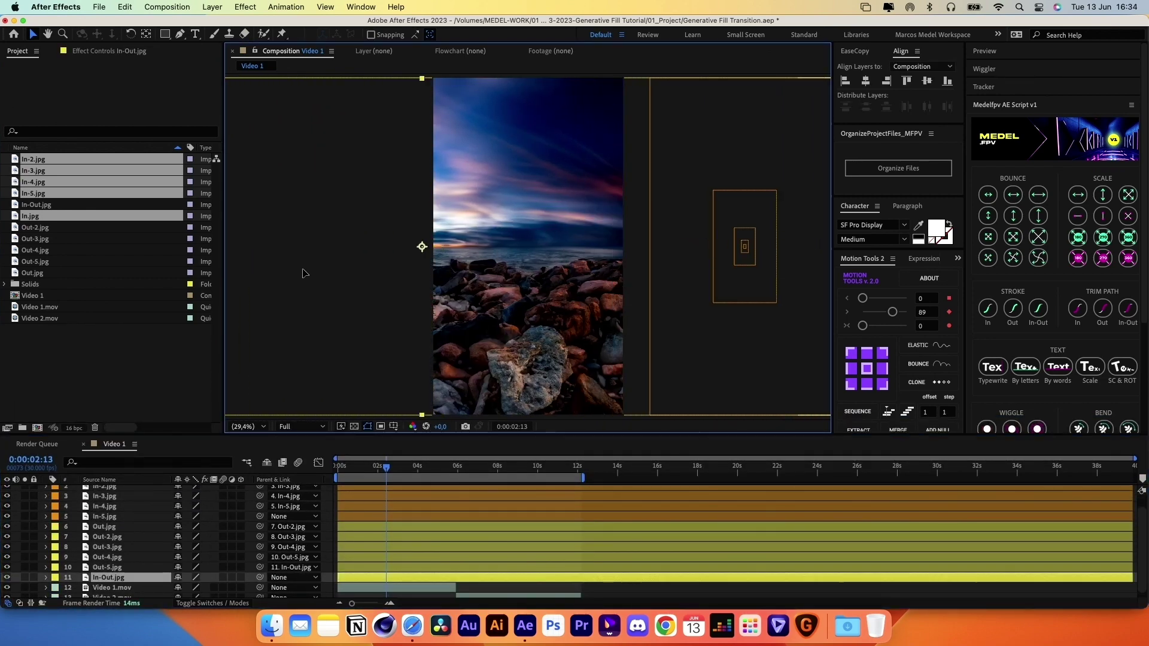
{"action": "left_click_drag", "start_coordinate": [573, 273], "coordinate": [420, 272]}
{"action": "left_click_drag", "start_coordinate": [735, 308], "coordinate": [519, 295]}
{"action": "scroll", "coordinate": [539, 246], "scroll_direction": "up", "scroll_amount": 3}
{"action": "left_click_drag", "start_coordinate": [7, 490], "coordinate": [10, 520]}
Lower In-5.jpg's opacity to match it to the image beneath, parent it to In-Out.jpg, and nudge In-Out.jpg right
{"action": "key", "text": "t"}
{"action": "left_click_drag", "start_coordinate": [180, 540], "coordinate": [146, 542]}
{"action": "scroll", "coordinate": [547, 246], "scroll_direction": "up", "scroll_amount": 2}
{"action": "left_click_drag", "start_coordinate": [473, 265], "coordinate": [565, 266]}
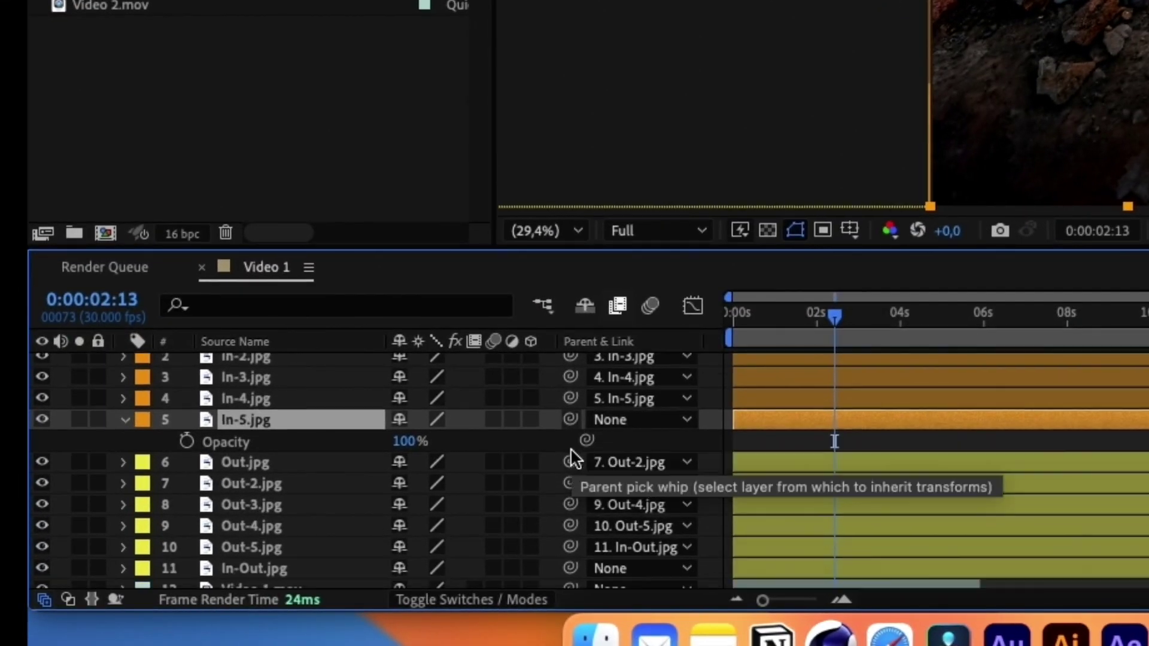
{"action": "scroll", "coordinate": [572, 459], "scroll_direction": "down", "scroll_amount": 2}
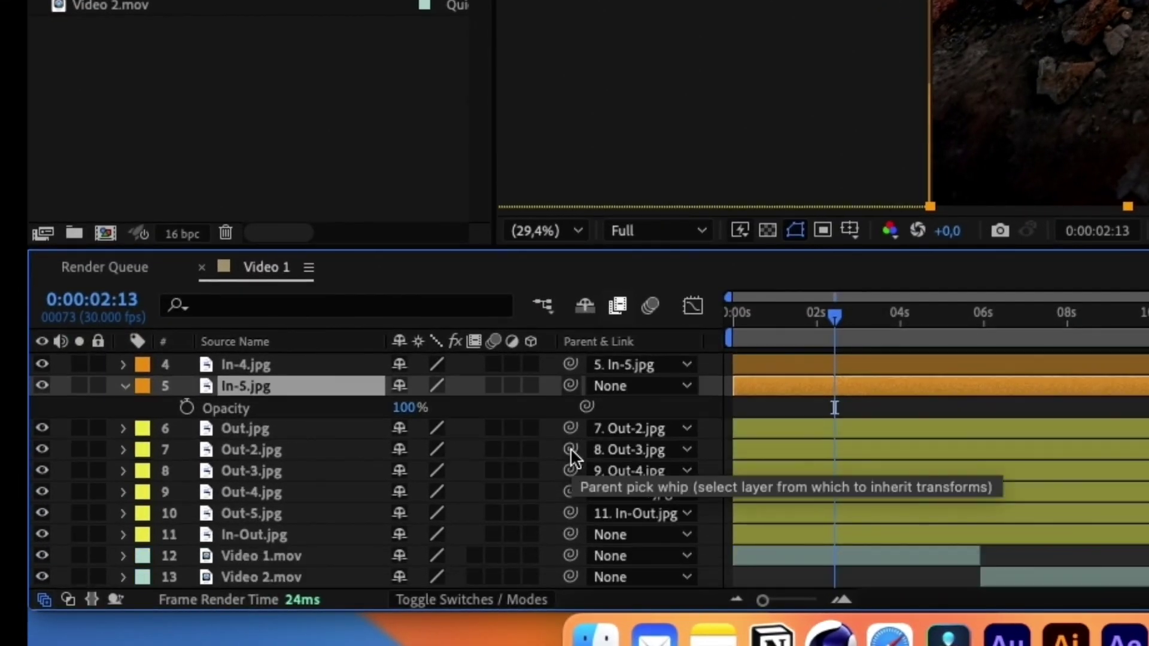
{"action": "left_click_drag", "start_coordinate": [569, 386], "coordinate": [257, 534]}
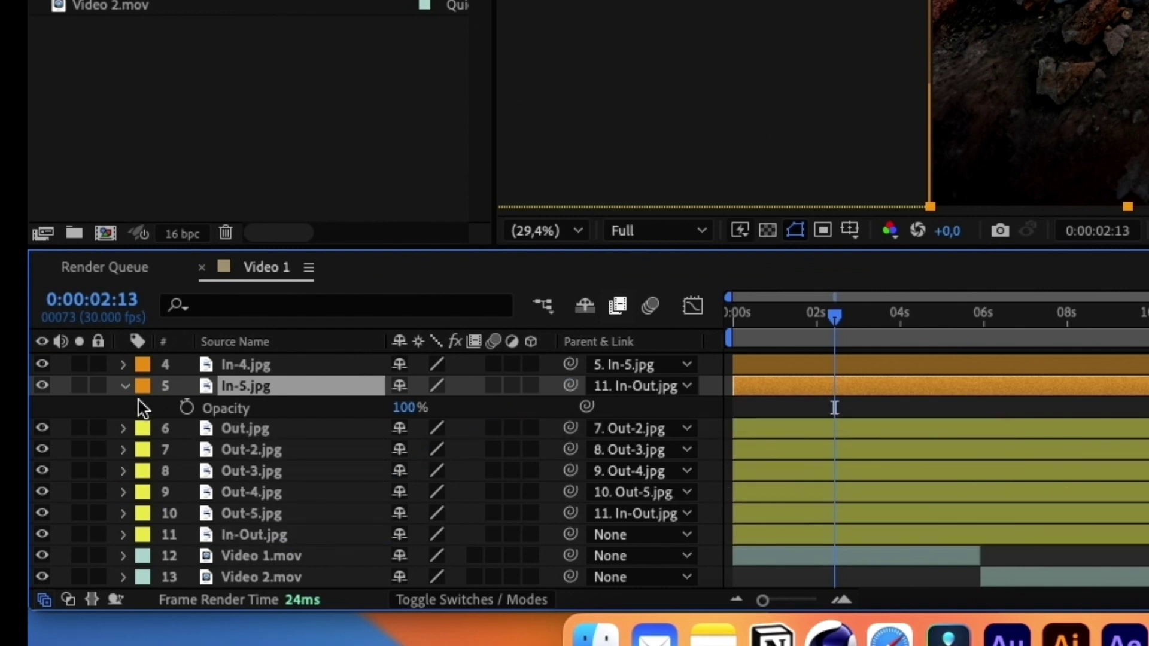
{"action": "left_click", "coordinate": [125, 386]}
{"action": "scroll", "coordinate": [383, 247], "scroll_direction": "down", "scroll_amount": 2}
{"action": "mouse_move", "coordinate": [381, 247]}
{"action": "left_mouse_down"}
{"action": "mouse_move", "coordinate": [694, 247]}
{"action": "mouse_move", "coordinate": [361, 253]}
{"action": "left_mouse_up"}
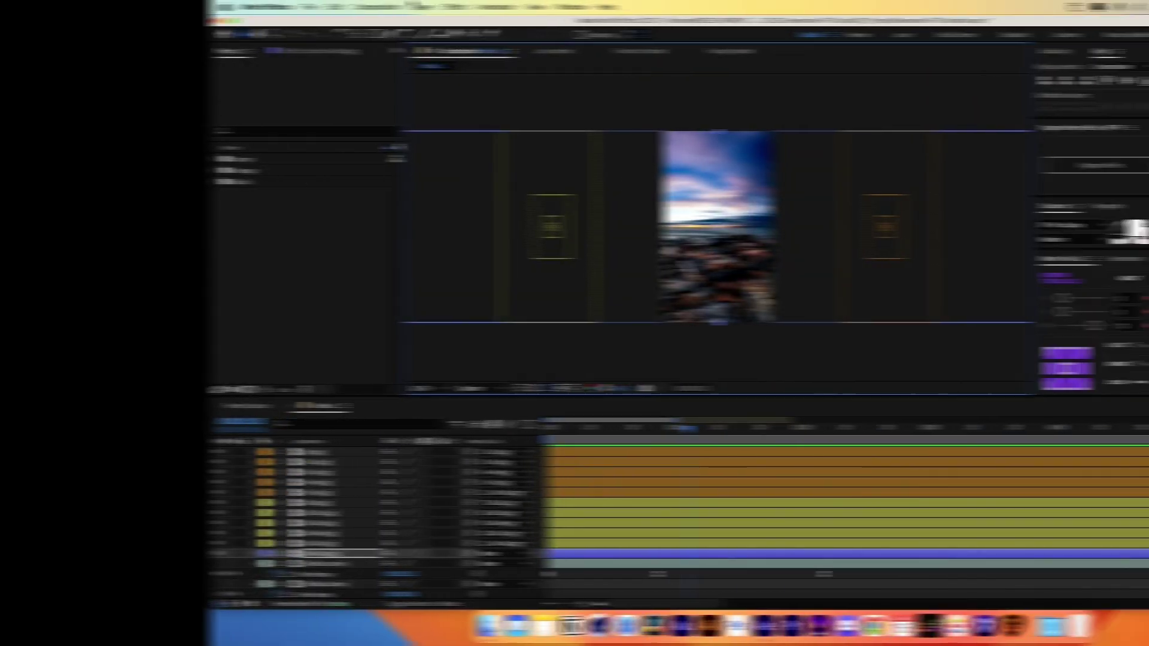
Create a null object named ZOOM at the top of the layer stack
{"action": "left_click", "coordinate": [212, 7]}
{"action": "mouse_move", "coordinate": [210, 24]}
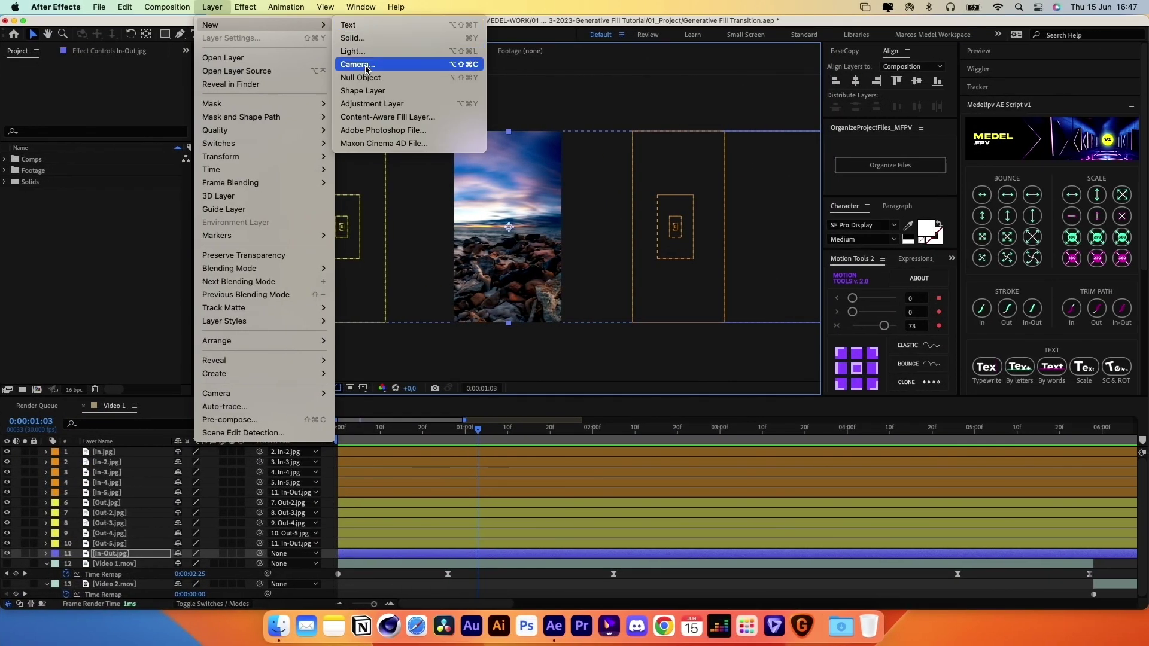
{"action": "left_click", "coordinate": [360, 77]}
{"action": "left_click_drag", "start_coordinate": [101, 554], "coordinate": [106, 454]}
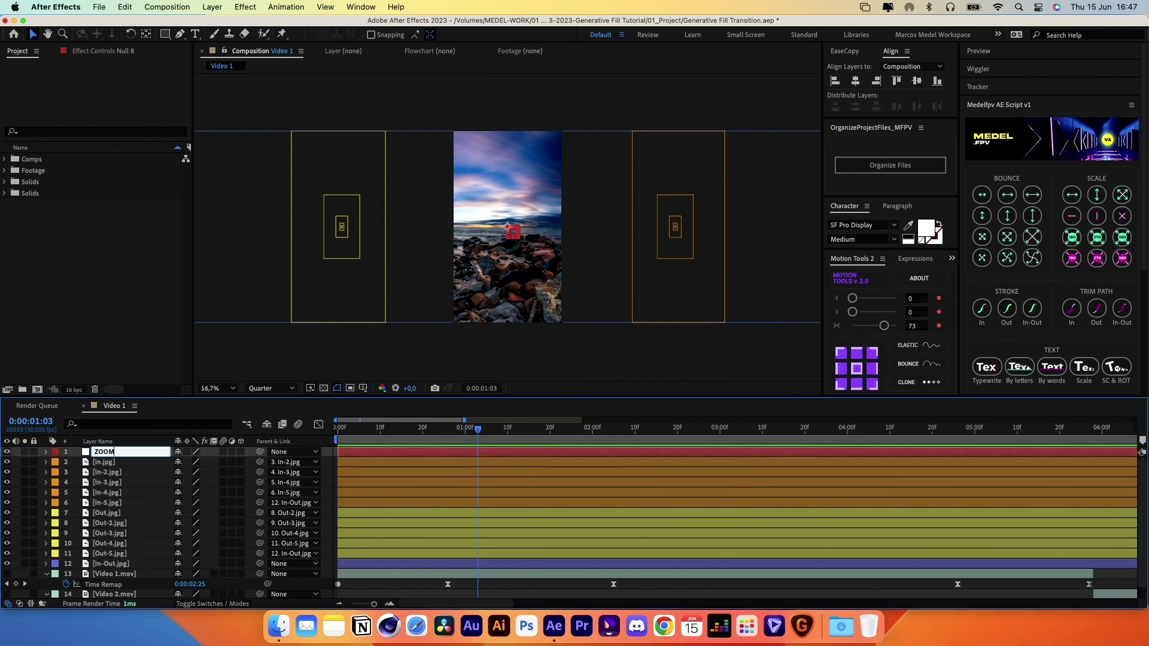
{"action": "key", "text": "Return"}
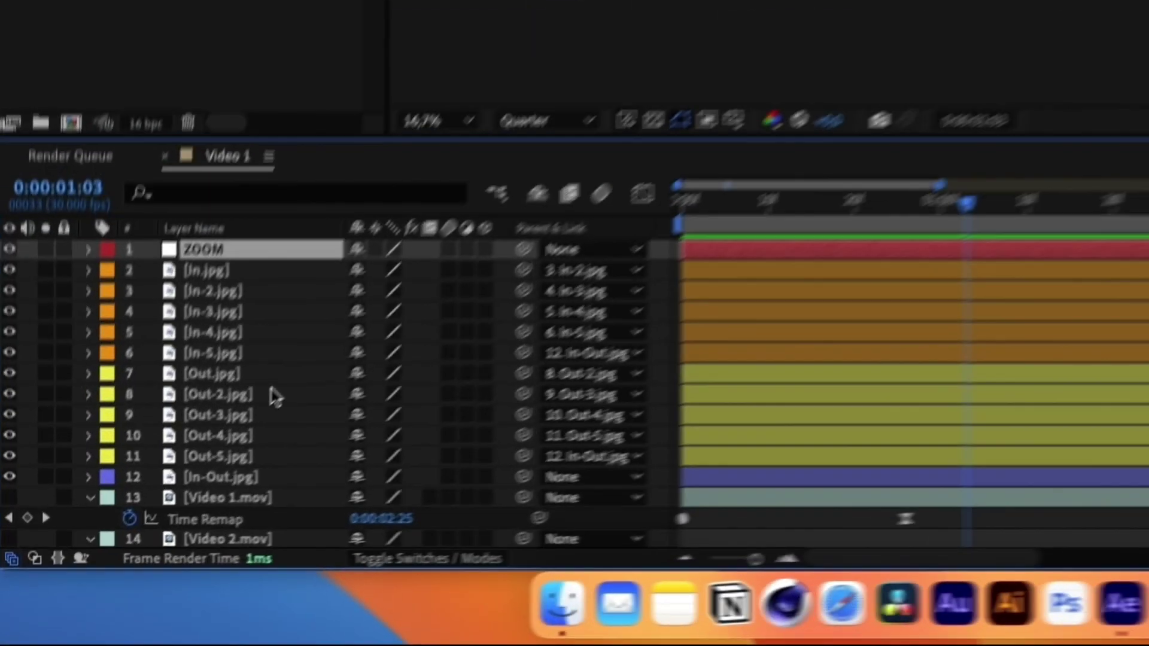
Set Out.jpg's parent to None
{"action": "left_click", "coordinate": [122, 514]}
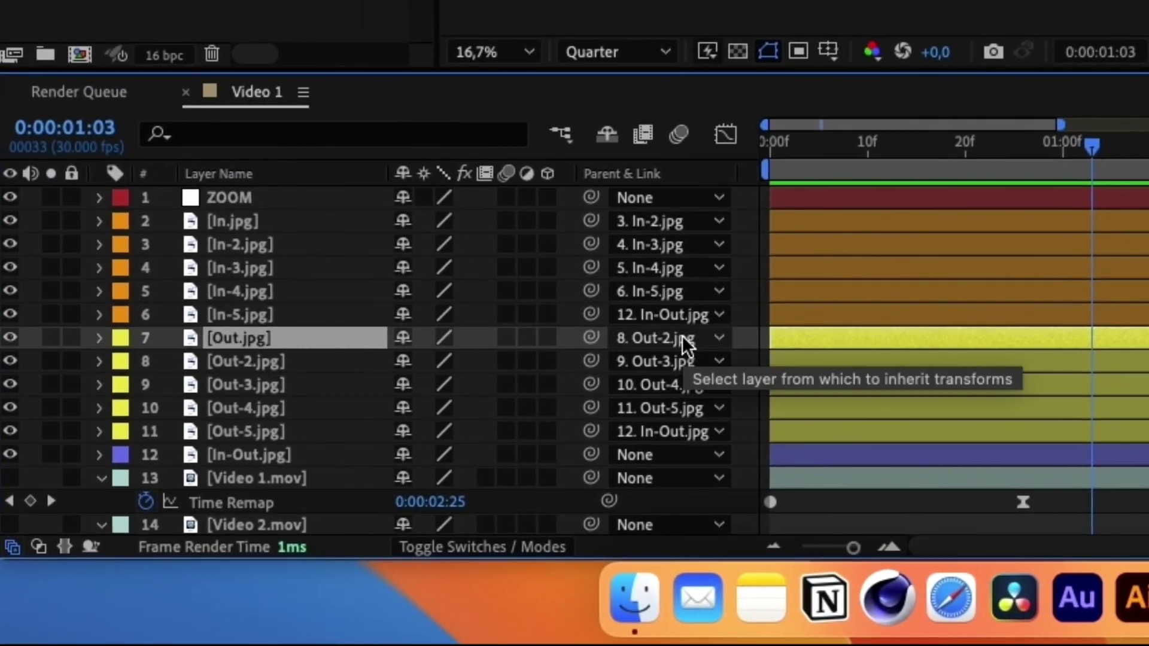
{"action": "left_click", "coordinate": [685, 339]}
{"action": "left_click", "coordinate": [694, 99]}
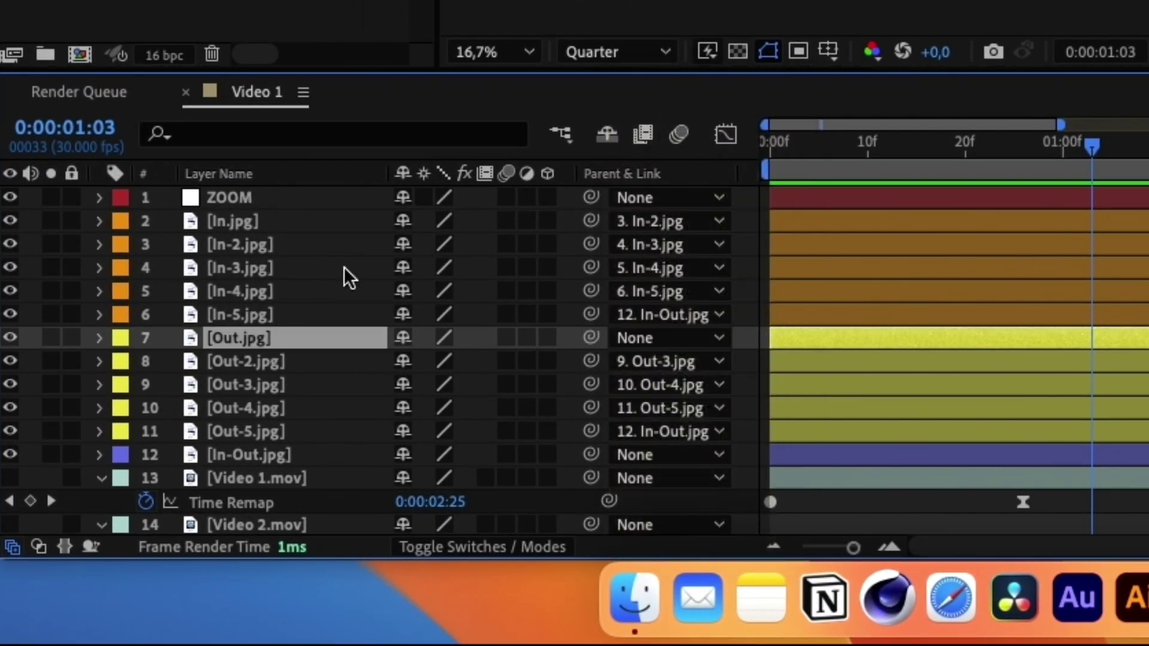
Copy Out.jpg's Position and Scale keyframes onto the ZOOM null
{"action": "key", "text": "u"}
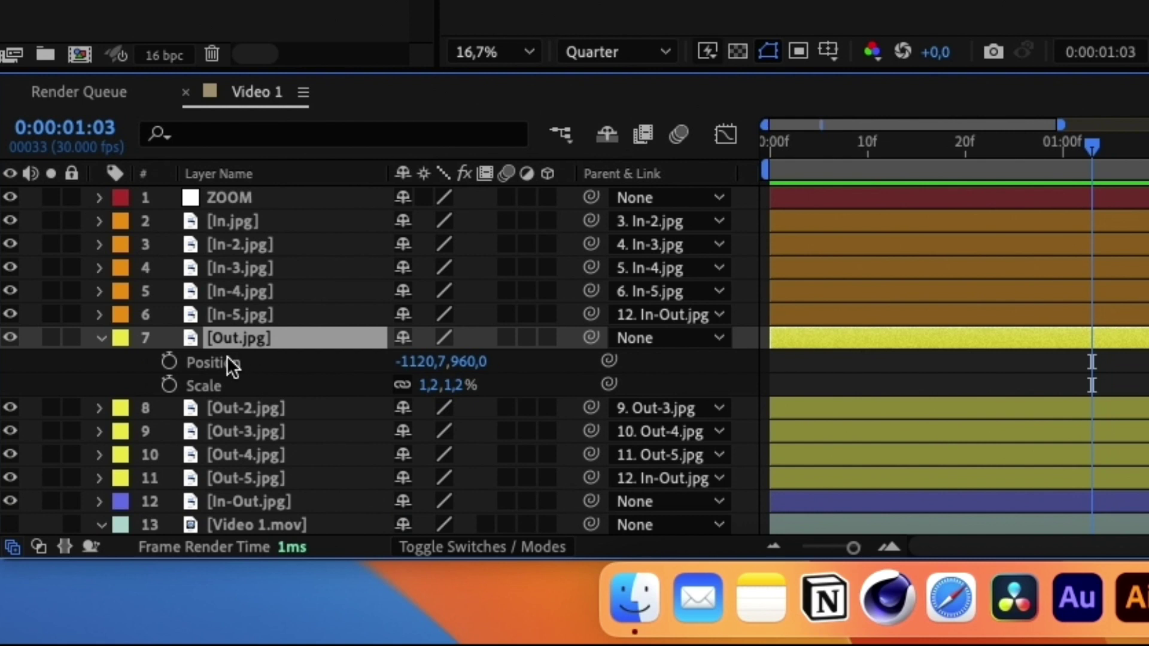
{"action": "left_click", "coordinate": [223, 360]}
{"action": "left_click", "coordinate": [206, 383], "text": "shift"}
{"action": "key", "text": "super+c"}
{"action": "left_click", "coordinate": [220, 196]}
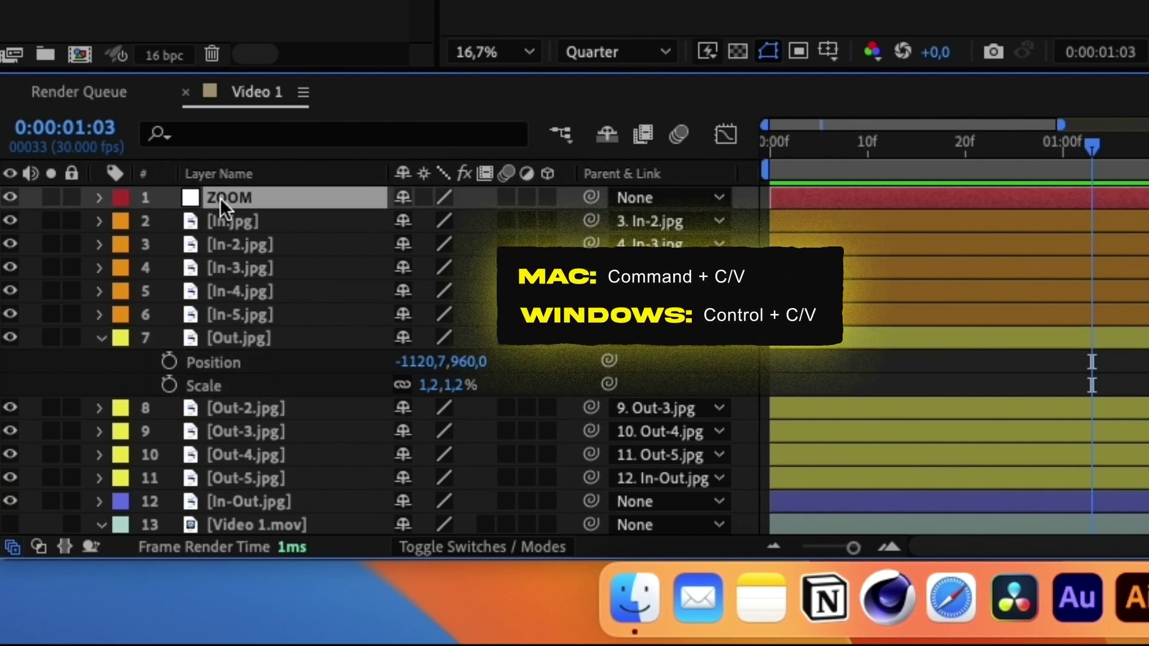
{"action": "key", "text": "super+v"}
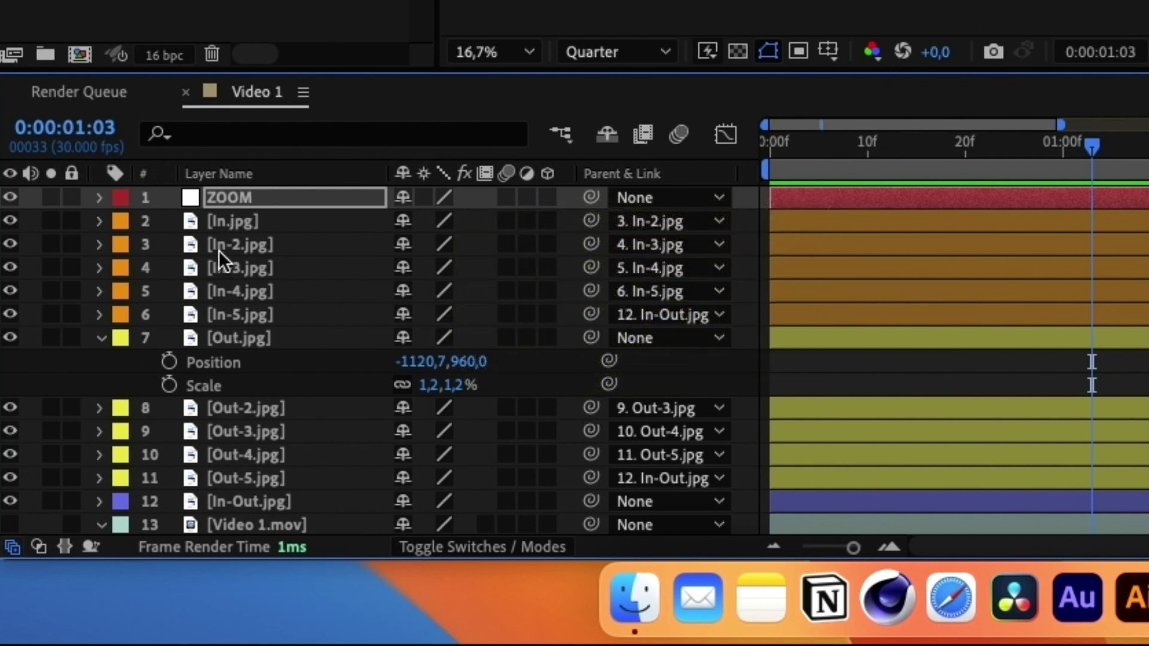
Parent layers In-2.jpg through In-Out.jpg to ZOOM
{"action": "left_click", "coordinate": [99, 337]}
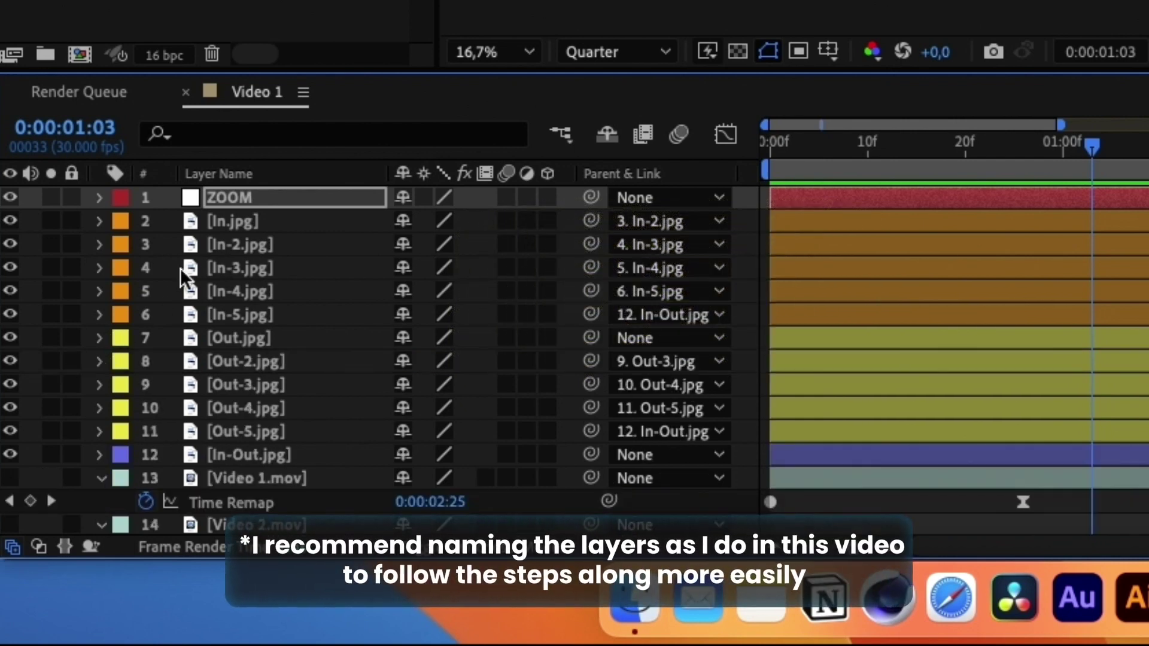
{"action": "left_click", "coordinate": [222, 248]}
{"action": "left_click", "coordinate": [230, 454], "text": "shift"}
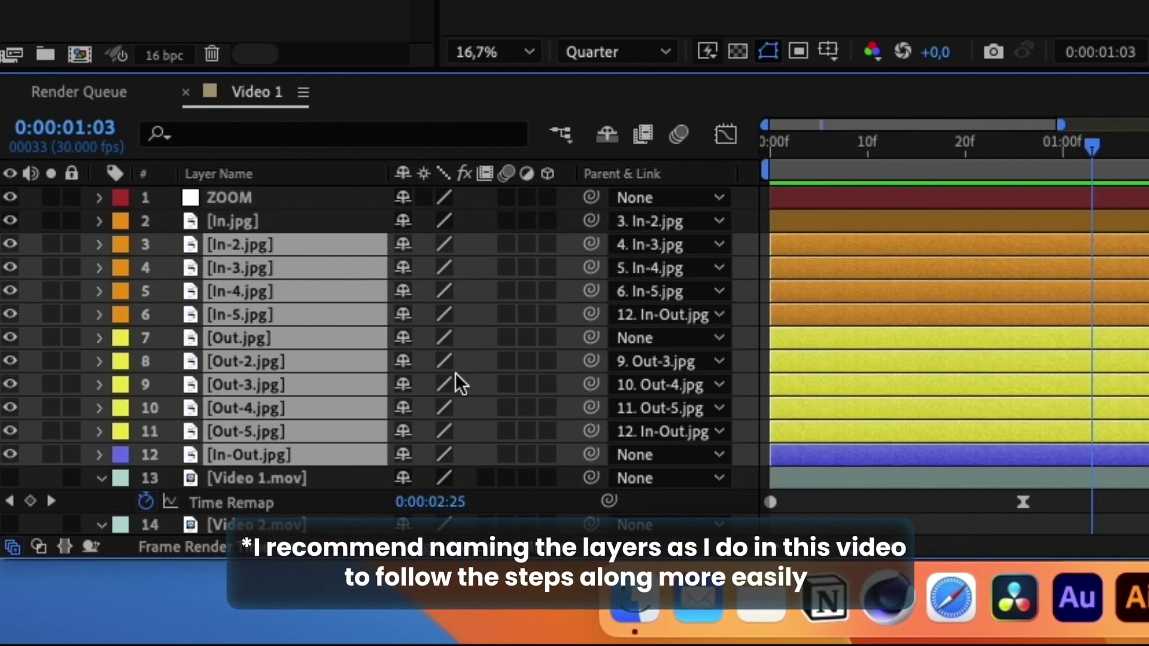
{"action": "left_click_drag", "start_coordinate": [592, 246], "coordinate": [228, 197]}
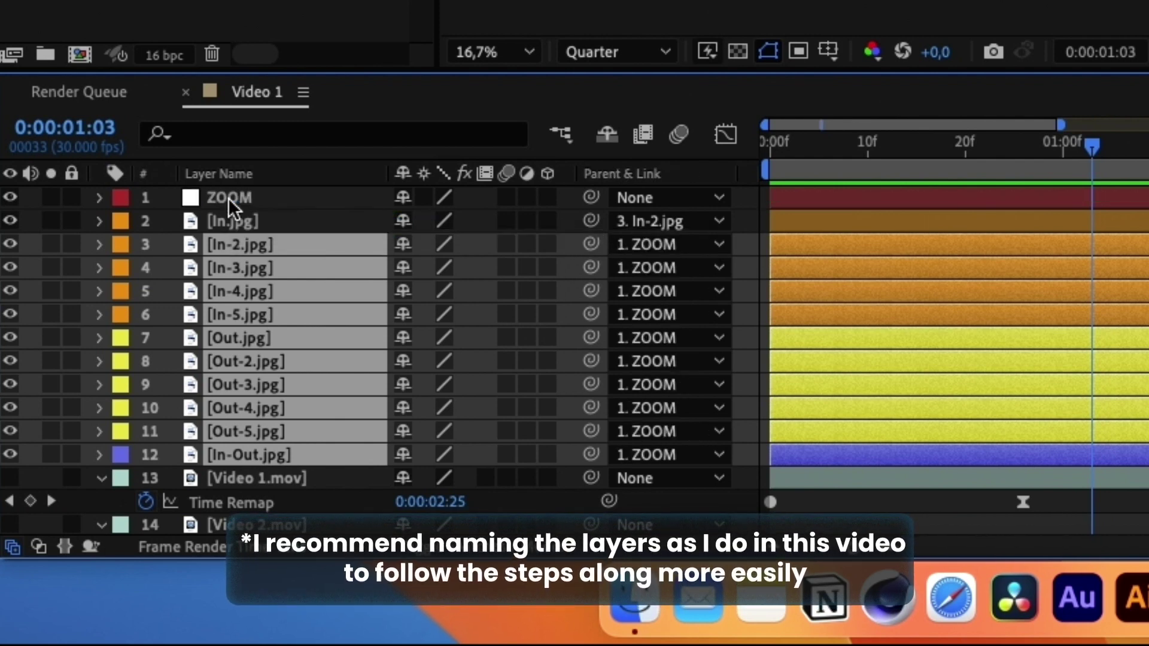
{"action": "left_click", "coordinate": [228, 197]}
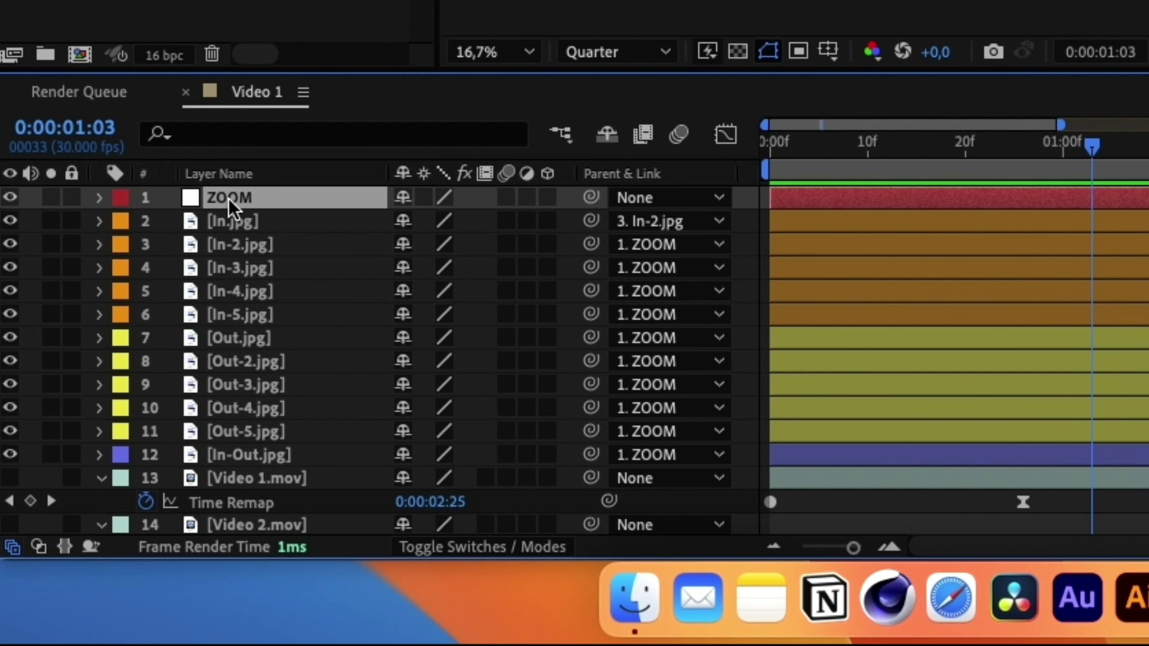
Reset the ZOOM null's Position to its default of 540,0,960,0
{"action": "key", "text": "p"}
{"action": "right_click", "coordinate": [223, 223]}
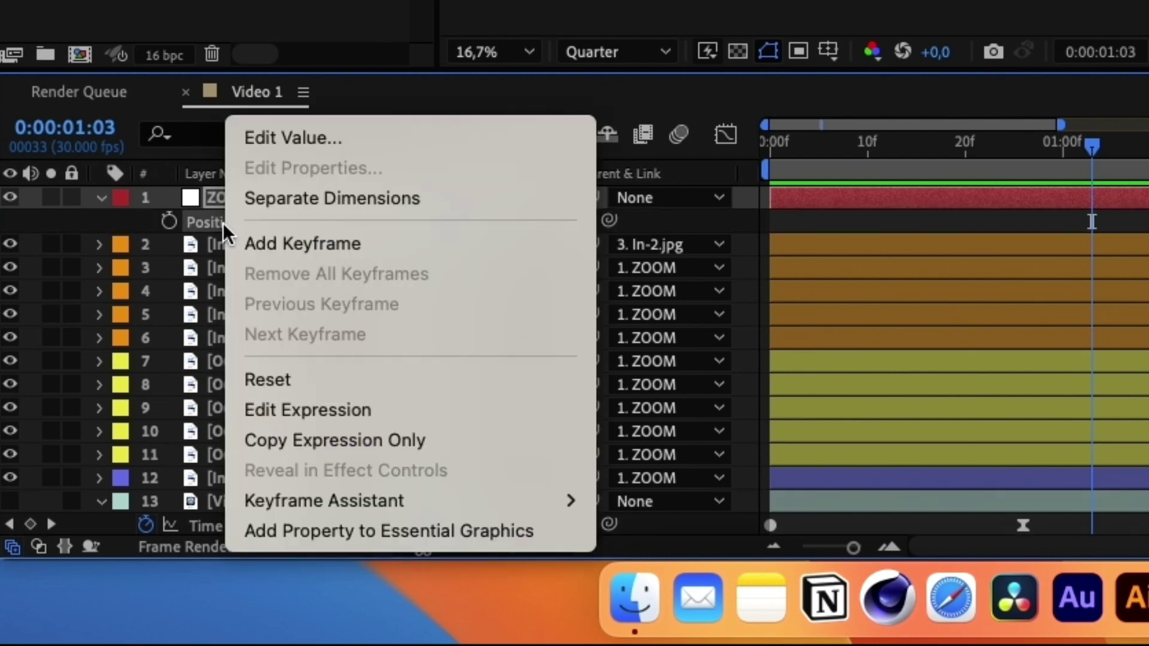
{"action": "left_click", "coordinate": [267, 370]}
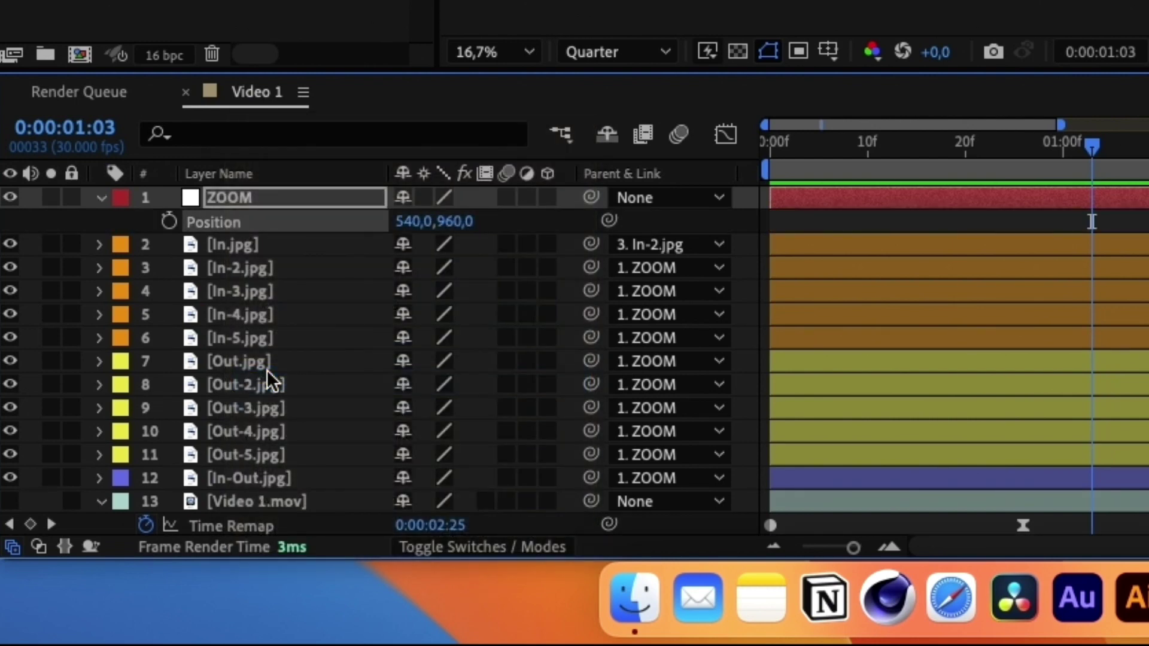
Set In.jpg's parent to None so it no longer follows ZOOM
{"action": "left_click", "coordinate": [278, 246]}
{"action": "left_click", "coordinate": [633, 244]}
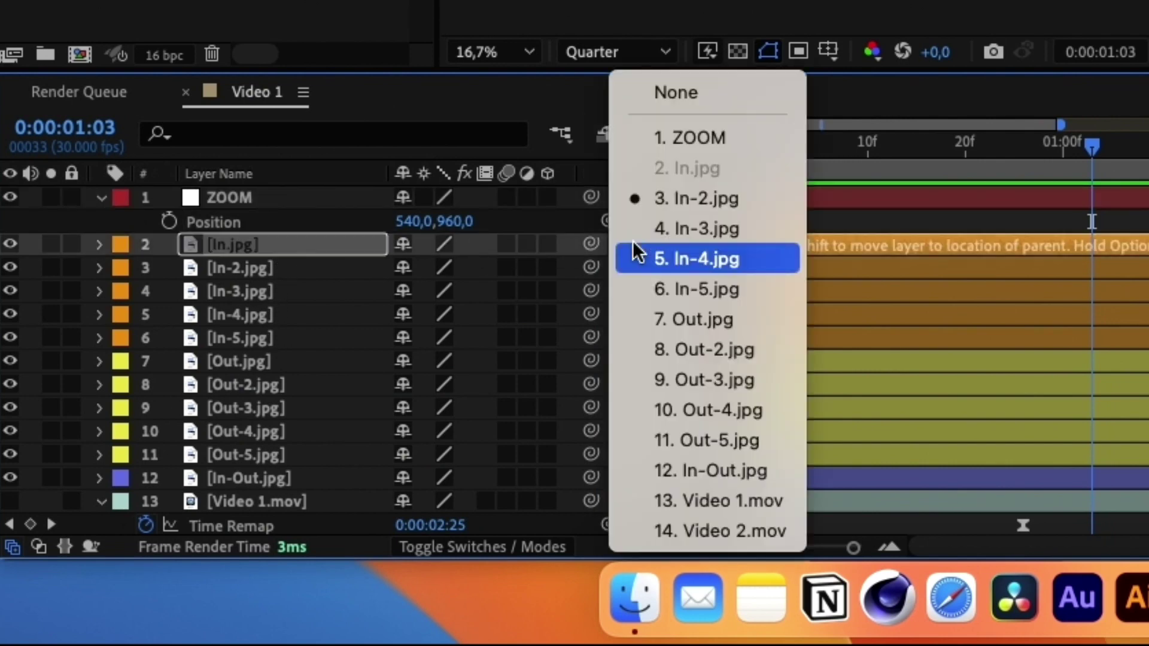
{"action": "left_click", "coordinate": [645, 102]}
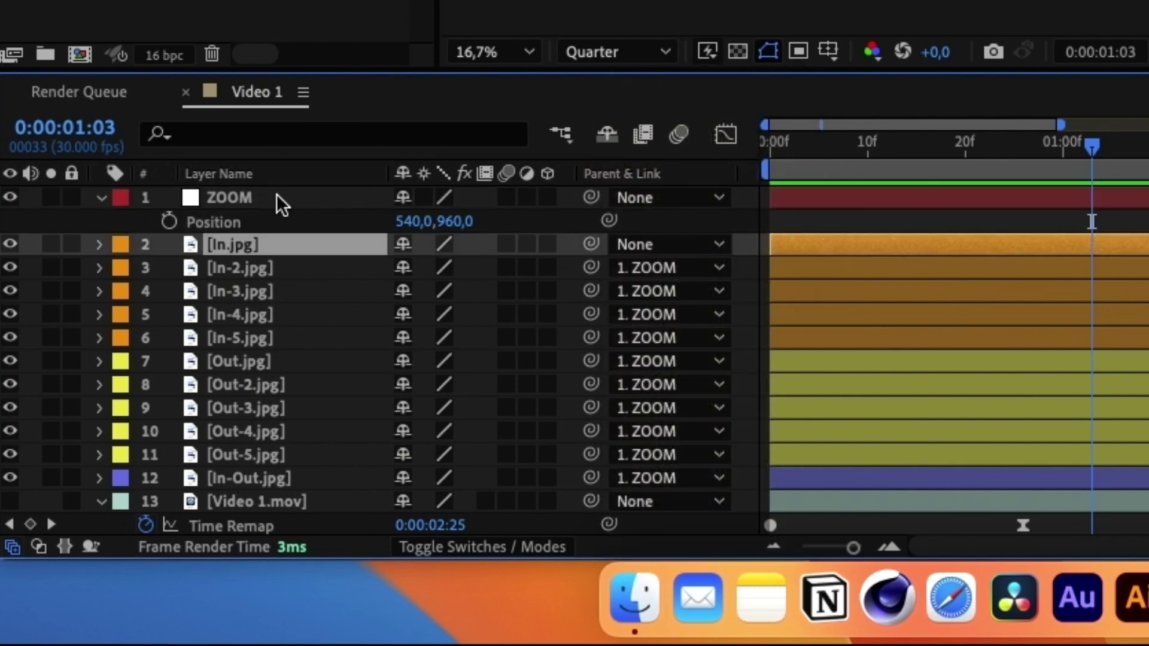
{"action": "left_click", "coordinate": [246, 198]}
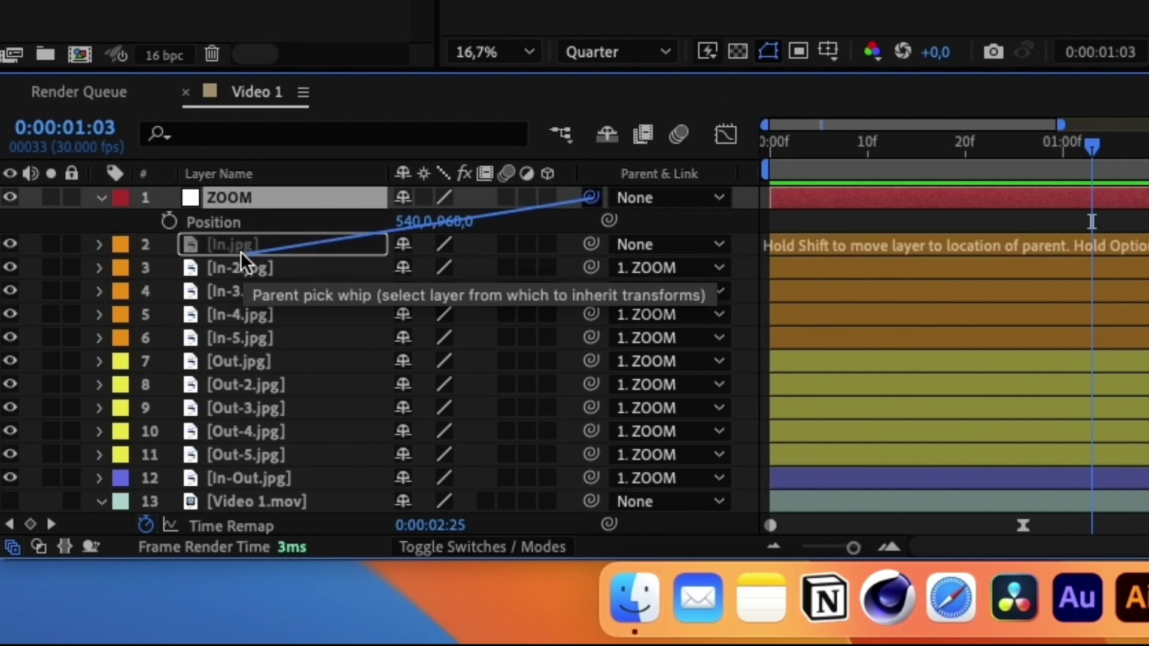
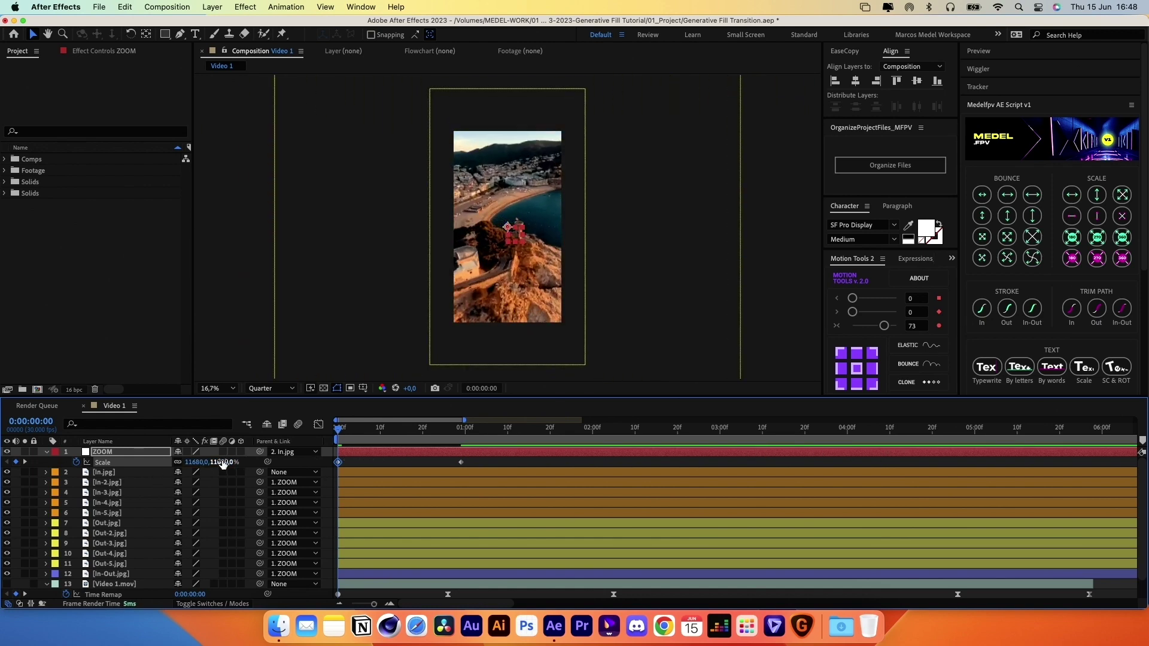
Scrub the ZOOM layer's Scale down so it animates from 8210% to 100% by one second
{"action": "left_click_drag", "start_coordinate": [224, 464], "coordinate": [23, 464]}
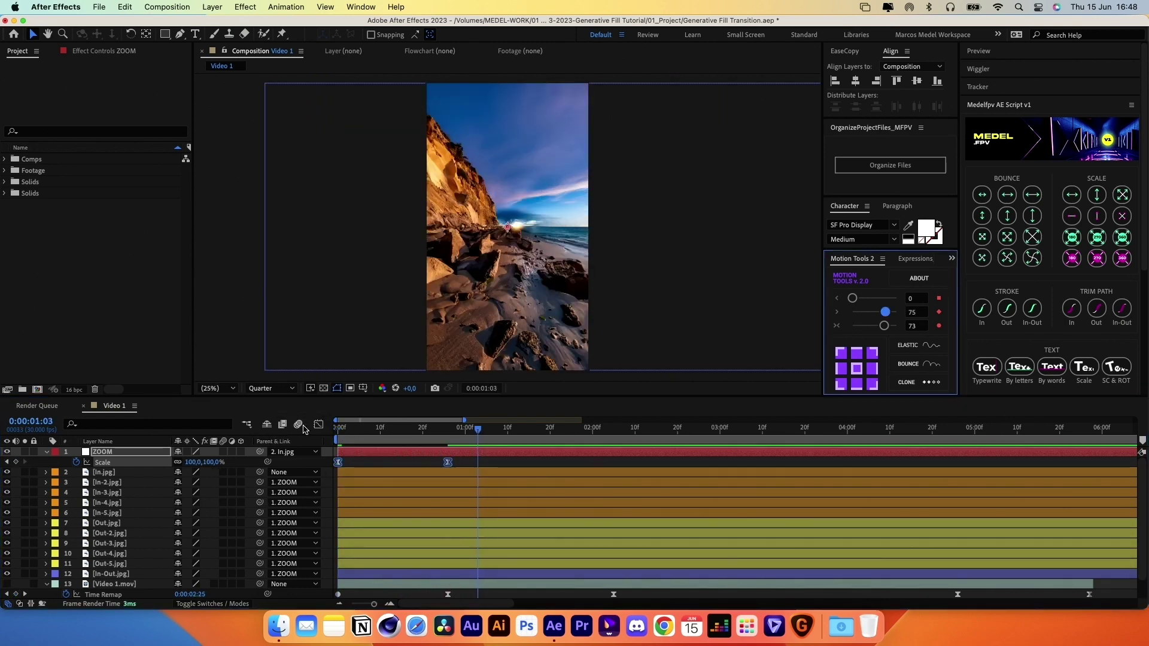
Drag the Scale keyframes' influence handles so the zoom starts very fast and eases into 100%, then preview
{"action": "left_click", "coordinate": [318, 425]}
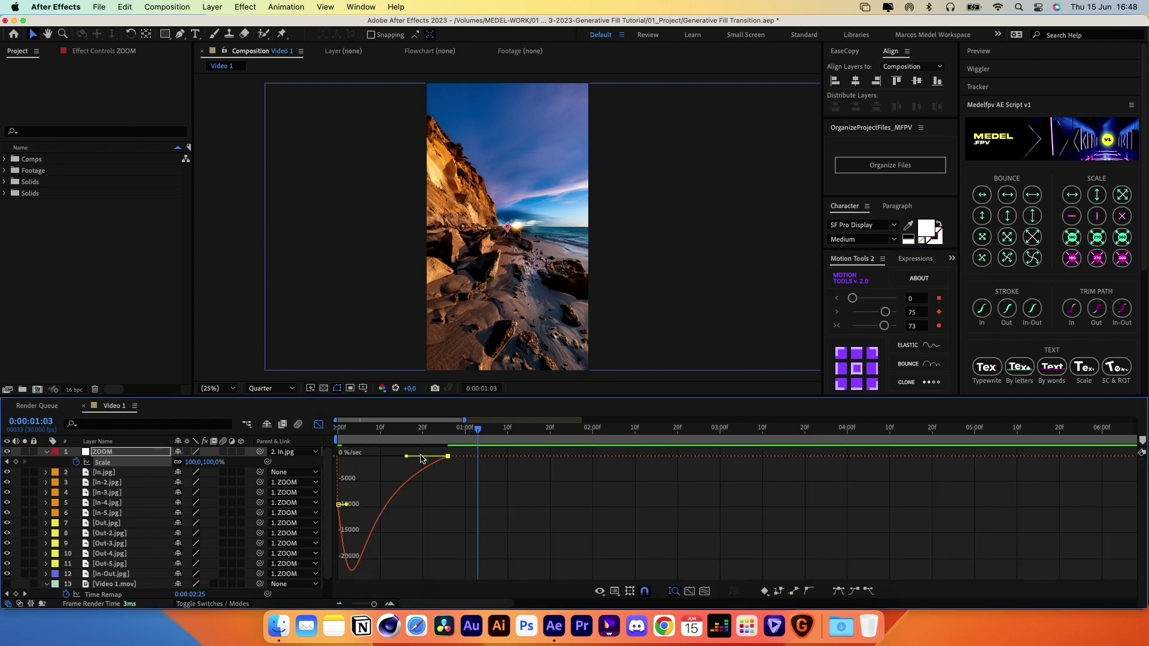
{"action": "left_click_drag", "start_coordinate": [407, 456], "coordinate": [339, 483]}
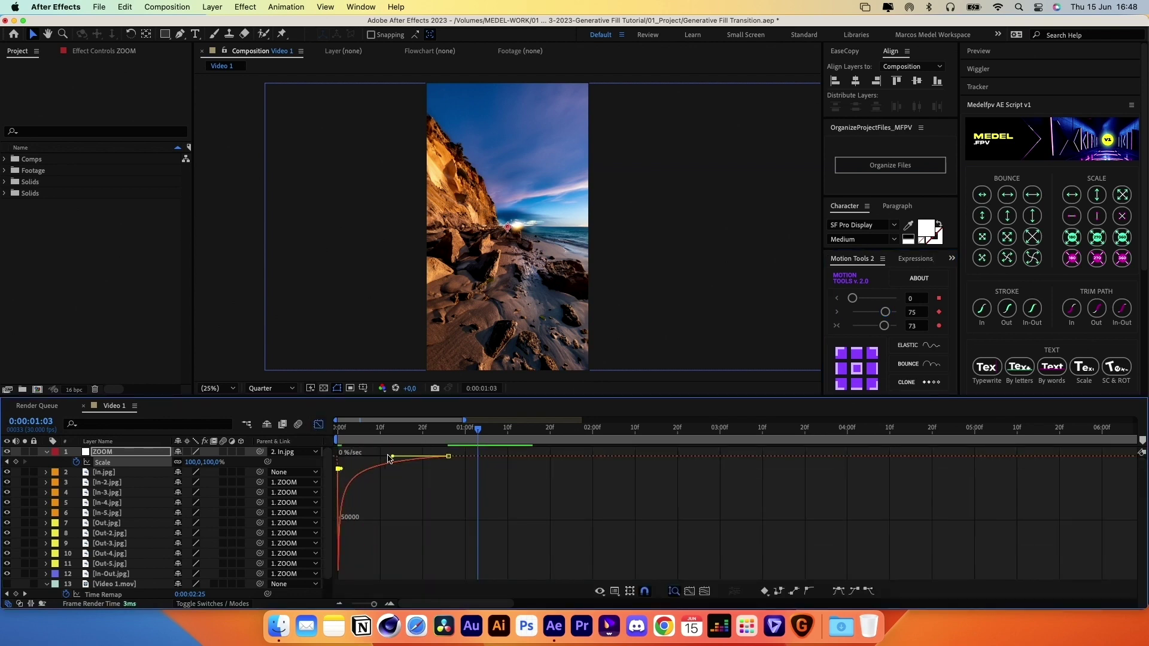
{"action": "left_click", "coordinate": [393, 456]}
{"action": "left_click_drag", "start_coordinate": [358, 431], "coordinate": [410, 435]}
{"action": "key", "text": "space"}
{"action": "key", "text": "space"}
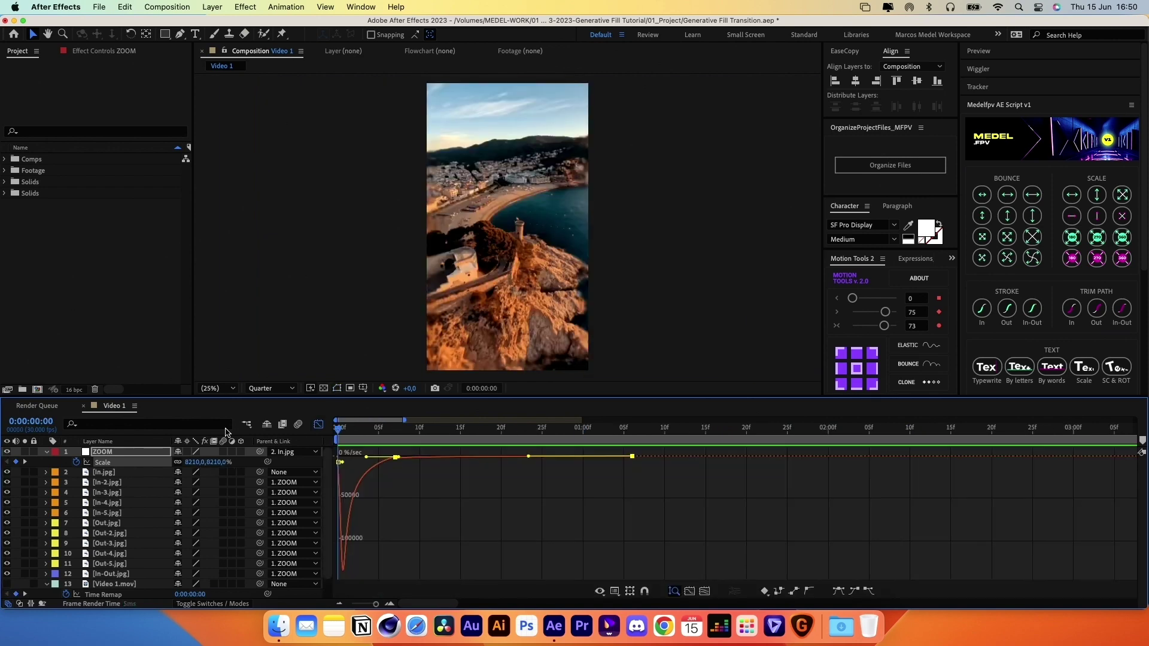
{"action": "key", "text": "space"}
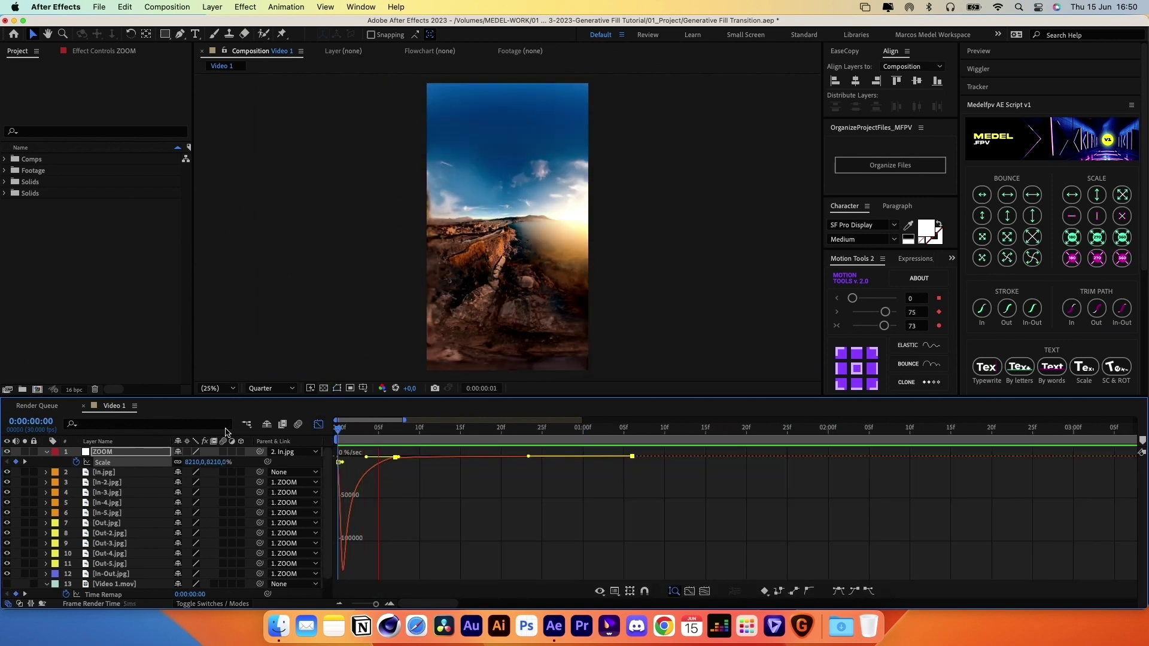
{"action": "left_click", "coordinate": [319, 425]}
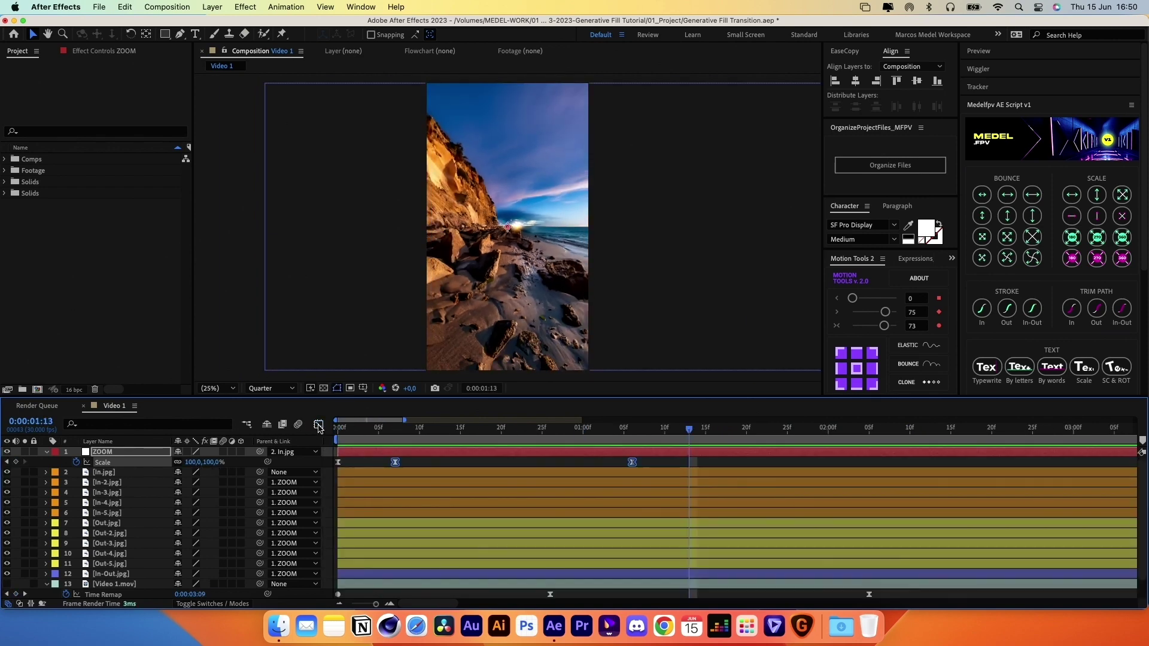
{"action": "key", "text": "minus"}
{"action": "key", "text": "minus"}
{"action": "key", "text": "minus"}
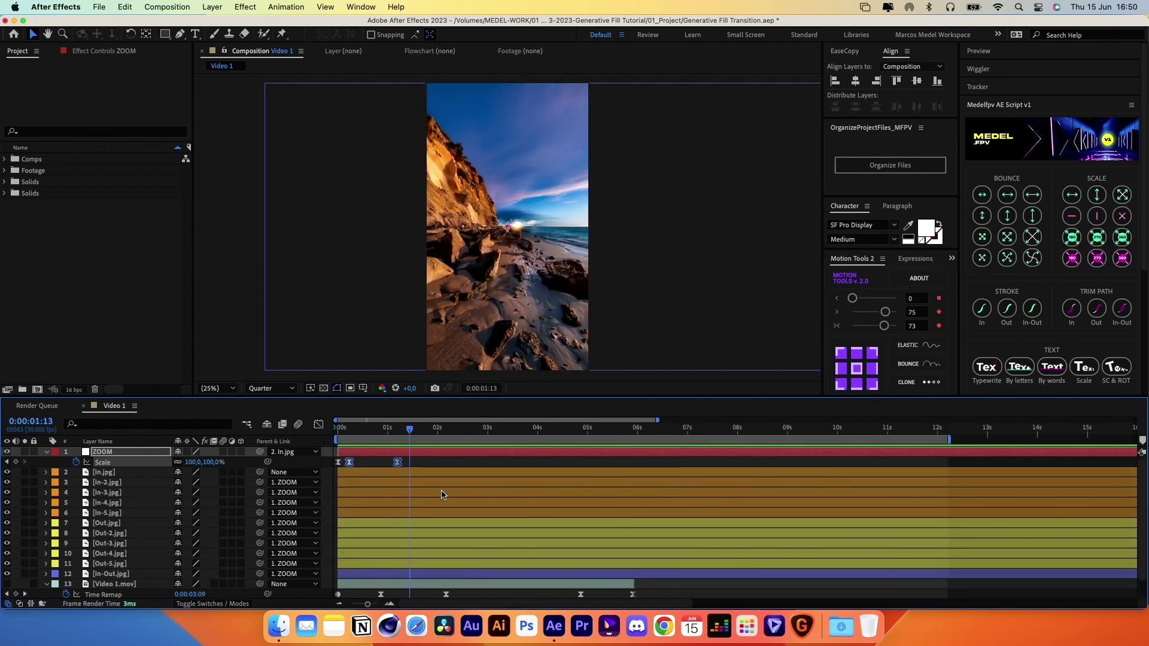
Keyframe In.jpg's Position, resetting it to 540,0,960,0 at two seconds
{"action": "left_click", "coordinate": [150, 472]}
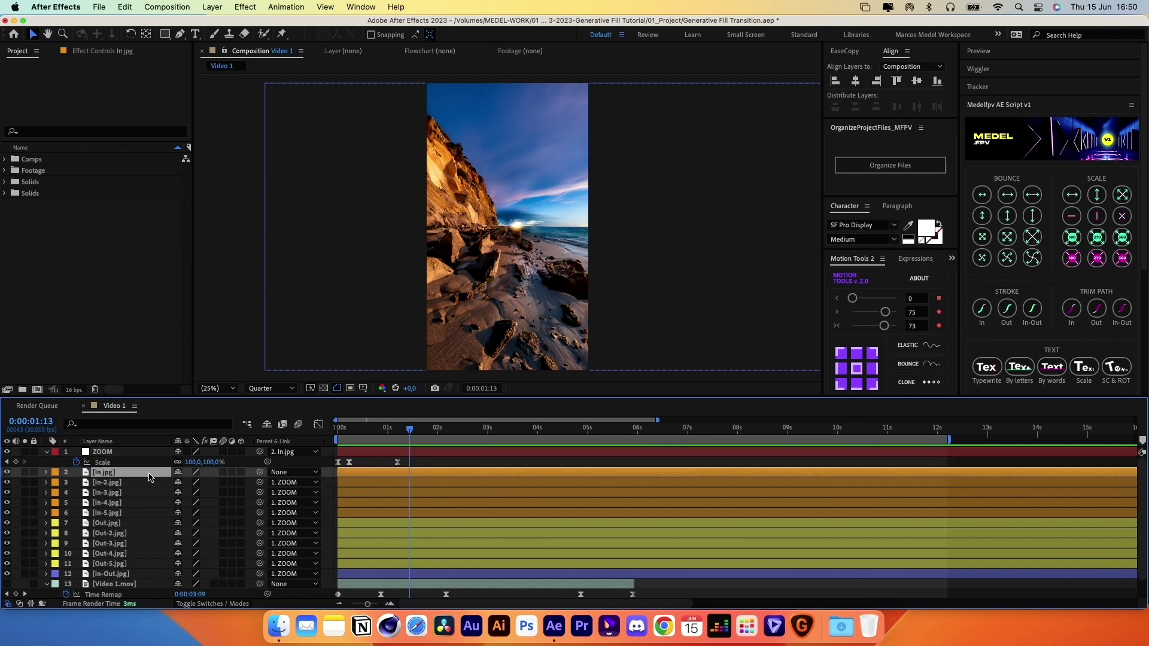
{"action": "key", "text": "p"}
{"action": "key", "text": "shift+s"}
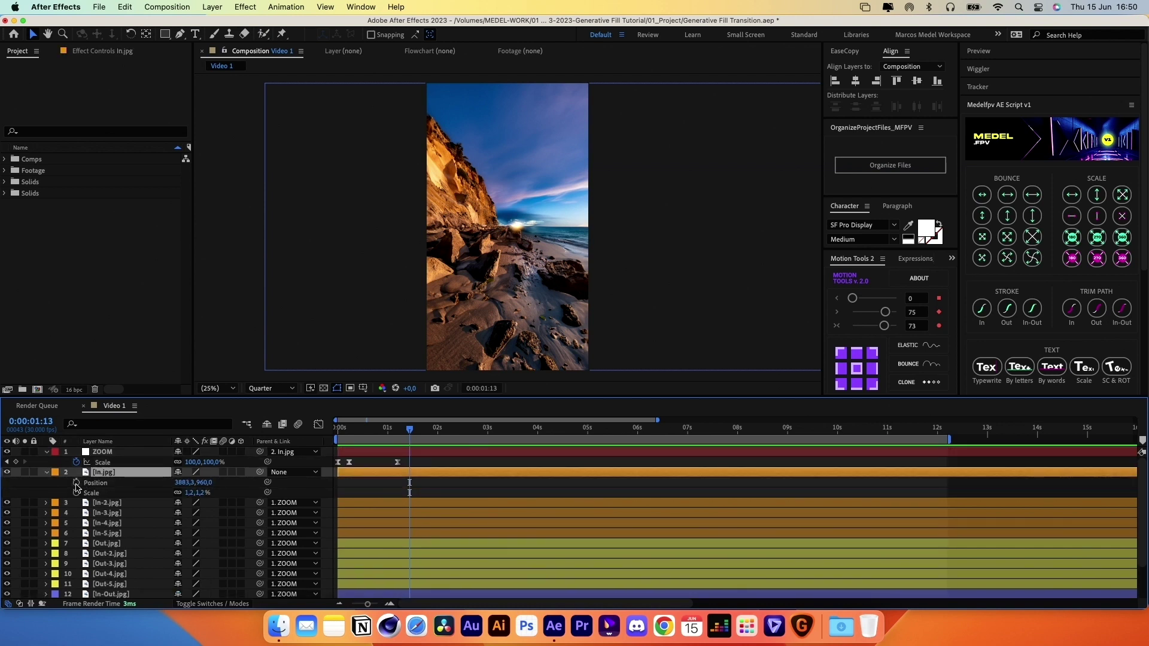
{"action": "left_click", "coordinate": [76, 482]}
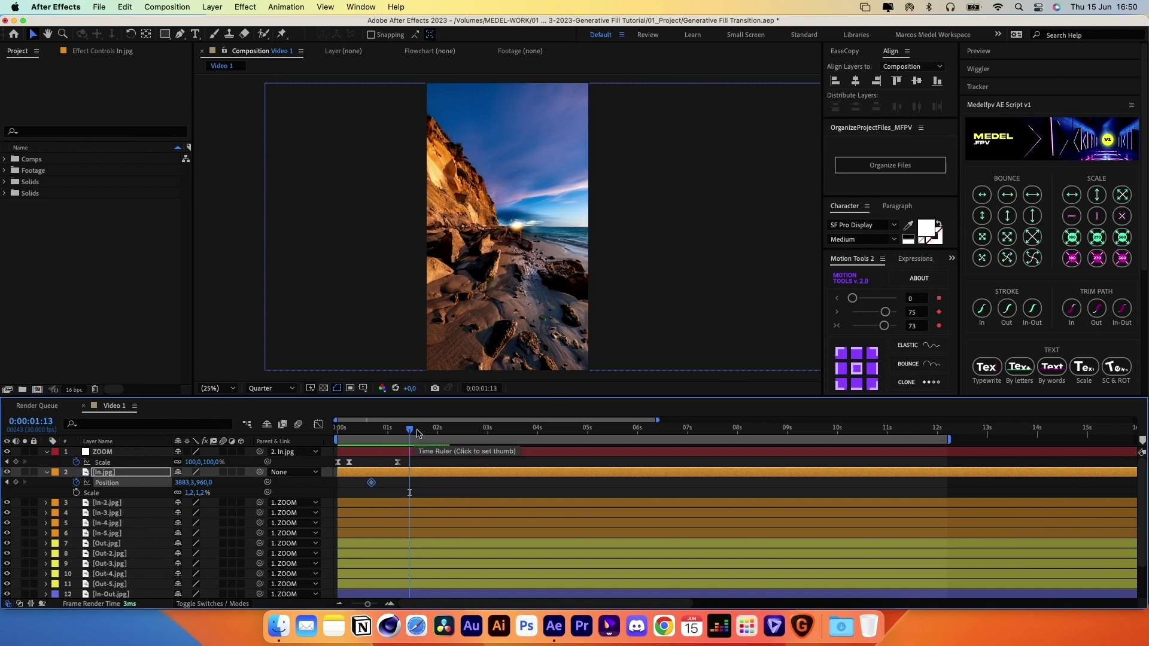
{"action": "right_click", "coordinate": [160, 487]}
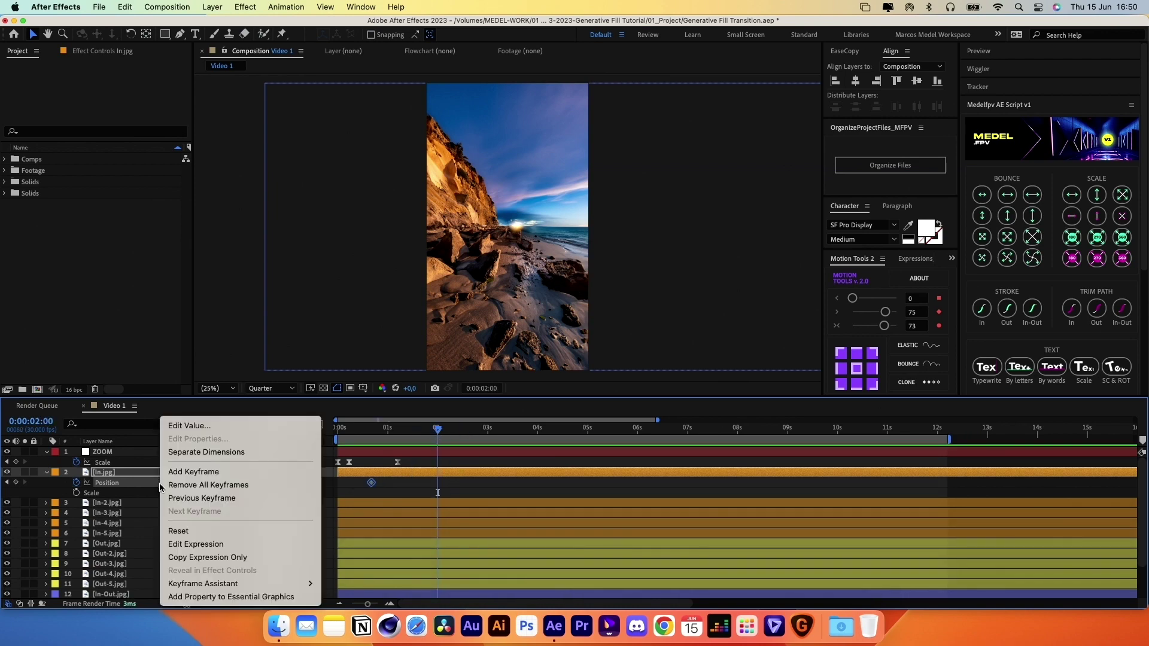
{"action": "left_click", "coordinate": [180, 530]}
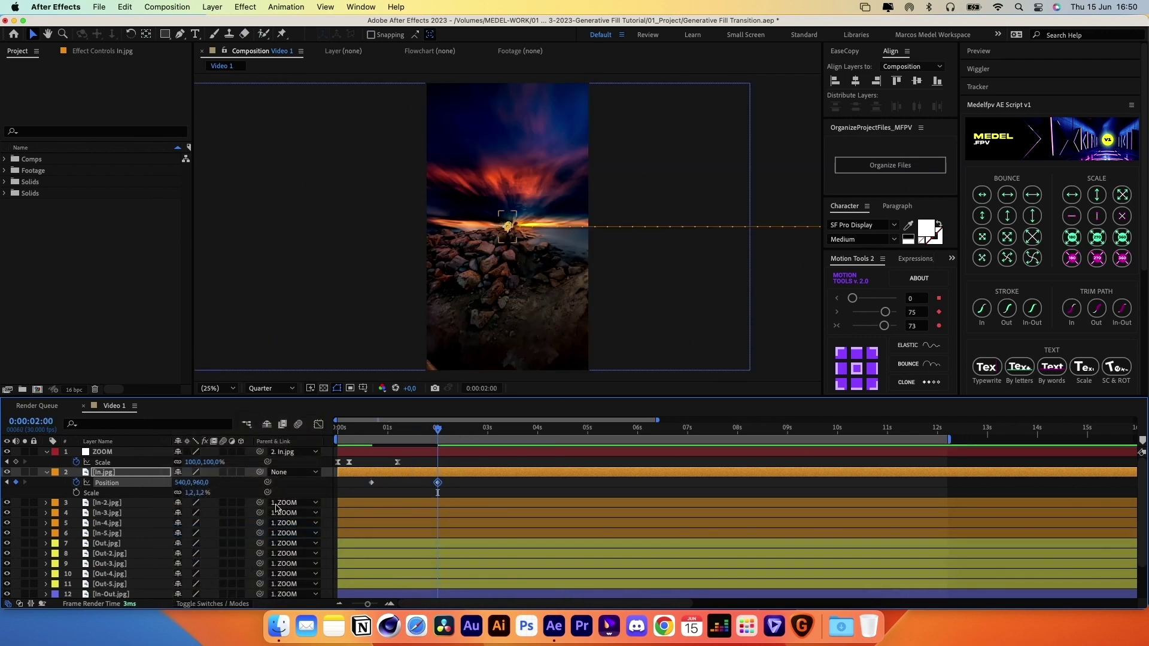
Ease both Position keyframes to 76 and move the first keyframe earlier
{"action": "left_click_drag", "start_coordinate": [349, 479], "coordinate": [456, 494]}
{"action": "mouse_move", "coordinate": [883, 326]}
{"action": "left_mouse_down"}
{"action": "mouse_move", "coordinate": [870, 326]}
{"action": "mouse_move", "coordinate": [890, 326]}
{"action": "left_mouse_up"}
{"action": "left_click", "coordinate": [318, 424]}
{"action": "left_click_drag", "start_coordinate": [446, 526], "coordinate": [354, 583]}
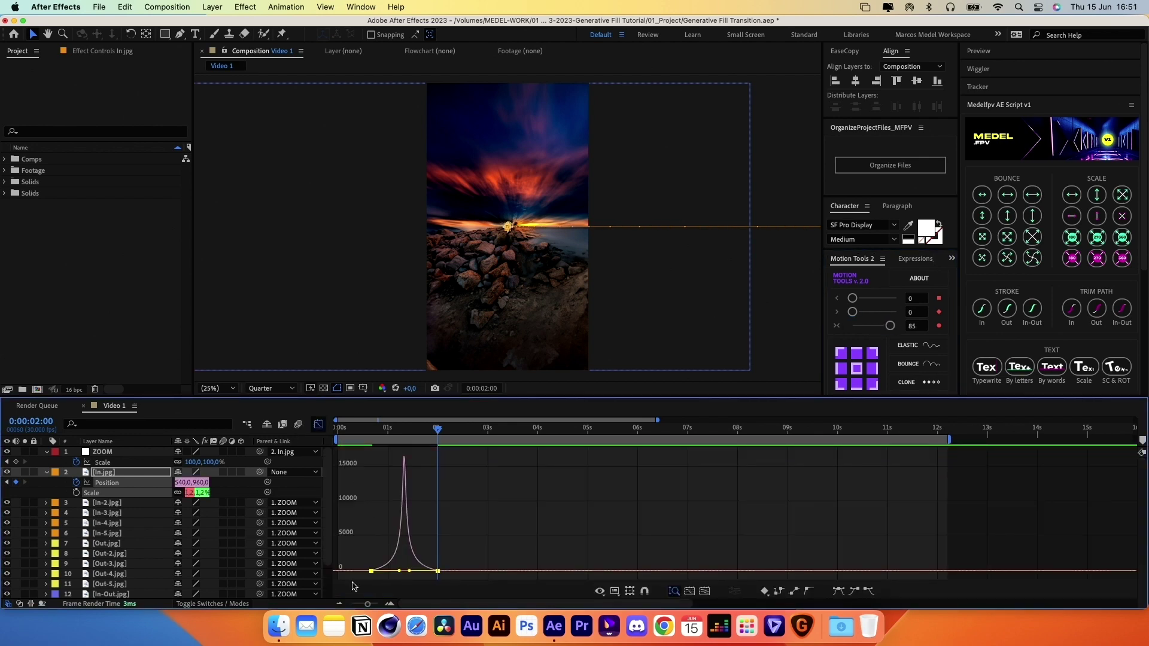
{"action": "left_click_drag", "start_coordinate": [889, 326], "coordinate": [885, 327]}
{"action": "mouse_move", "coordinate": [438, 429]}
{"action": "left_mouse_down"}
{"action": "mouse_move", "coordinate": [418, 429]}
{"action": "mouse_move", "coordinate": [435, 429]}
{"action": "left_mouse_up"}
{"action": "left_click", "coordinate": [318, 424]}
{"action": "left_click", "coordinate": [386, 492]}
{"action": "left_click_drag", "start_coordinate": [371, 483], "coordinate": [359, 483]}
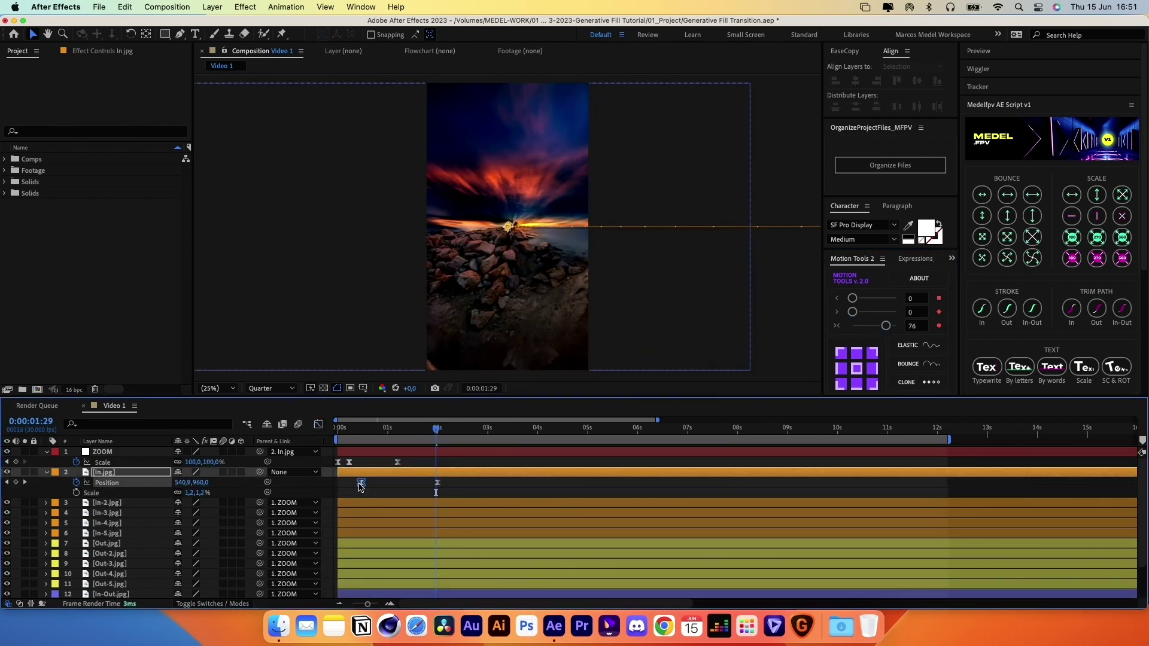
{"action": "left_click_drag", "start_coordinate": [397, 434], "coordinate": [461, 431]}
Keyframe In.jpg's Scale up to 100% and set the Scale keys' easing to 0
{"action": "left_click", "coordinate": [75, 493]}
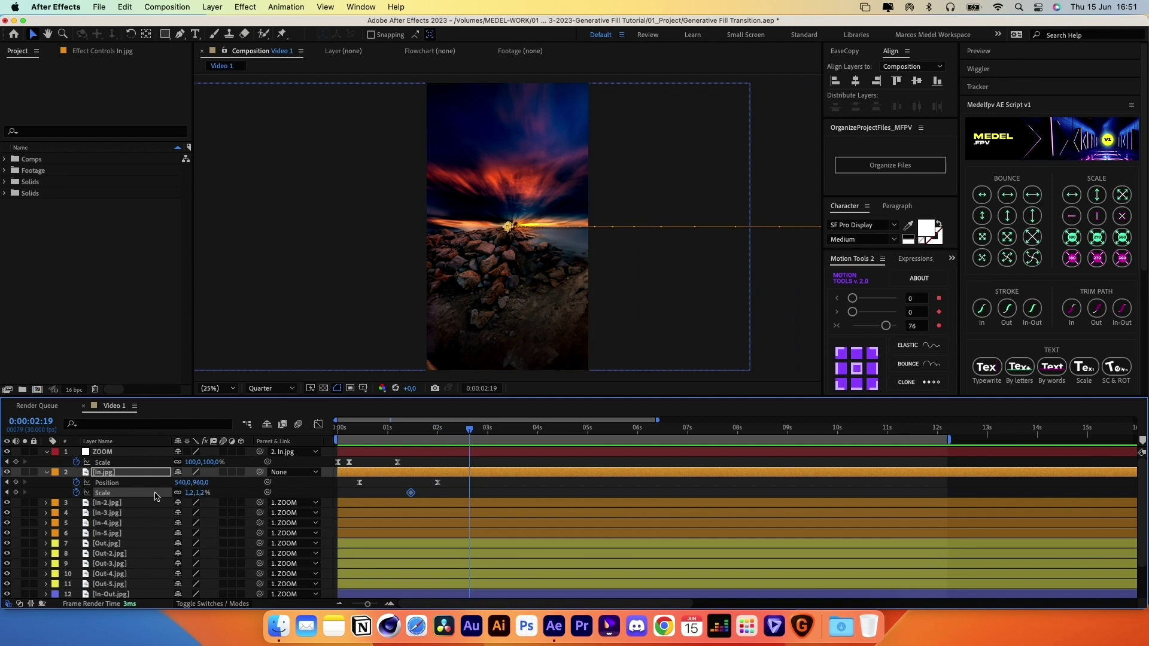
{"action": "right_click", "coordinate": [155, 496]}
{"action": "left_click", "coordinate": [167, 530]}
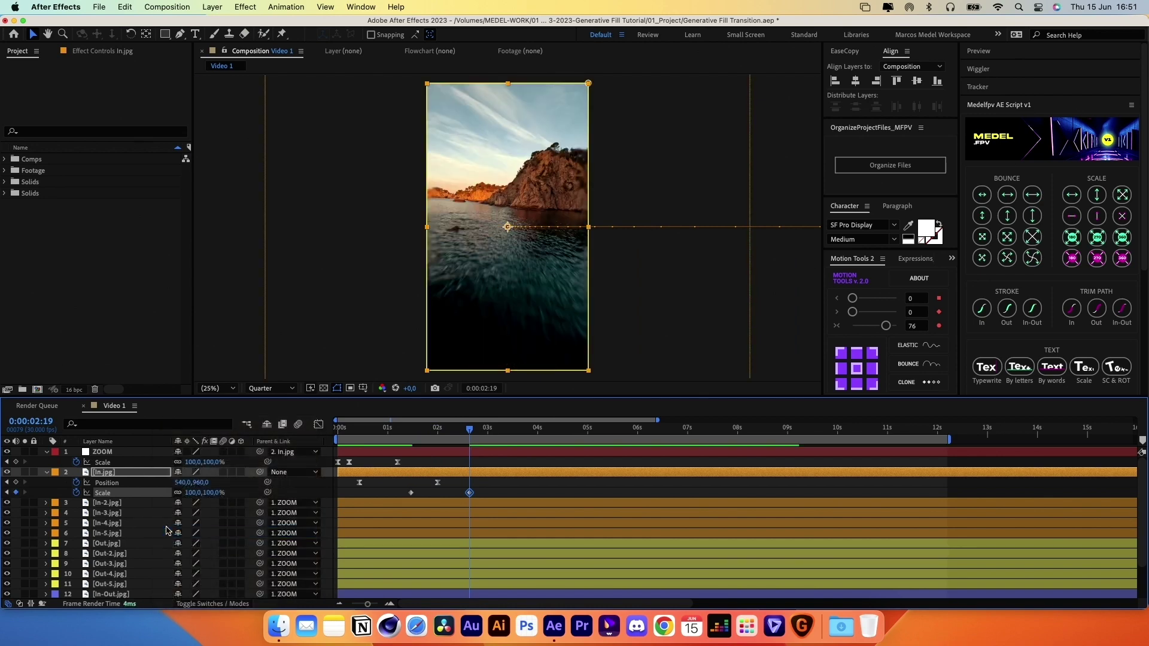
{"action": "left_click_drag", "start_coordinate": [389, 494], "coordinate": [532, 500]}
{"action": "left_click_drag", "start_coordinate": [885, 326], "coordinate": [852, 325]}
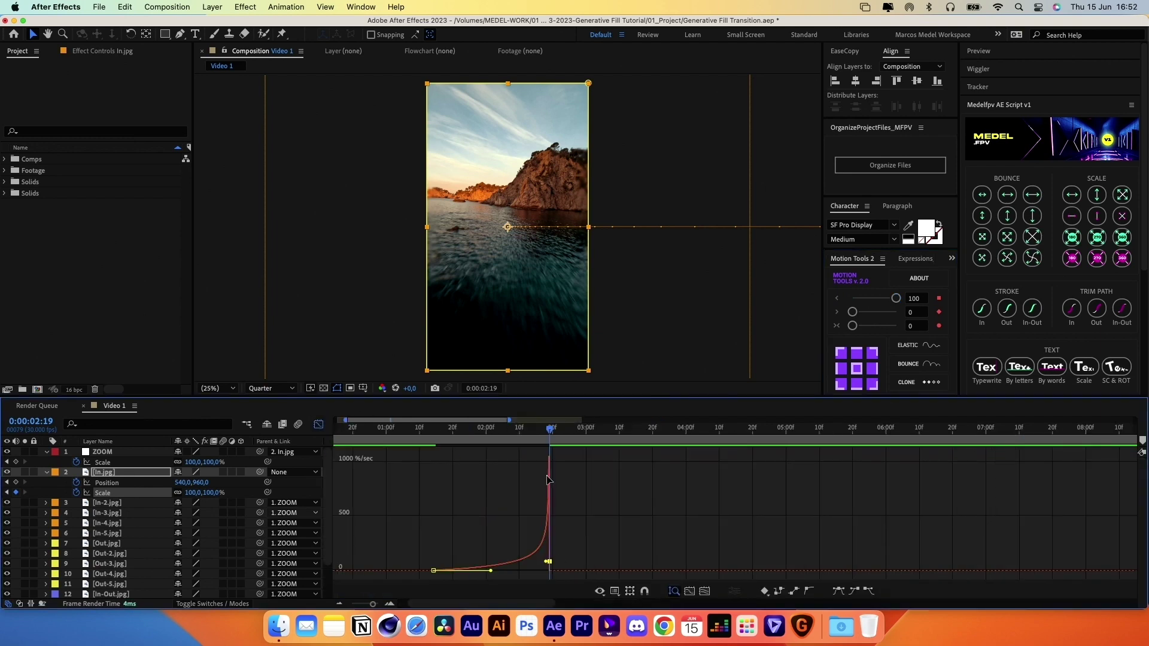
Reshape the Scale speed curve to shift its peak earlier, previewing the transition
{"action": "left_click_drag", "start_coordinate": [413, 426], "coordinate": [551, 429]}
{"action": "mouse_move", "coordinate": [551, 569]}
{"action": "left_mouse_down"}
{"action": "mouse_move", "coordinate": [551, 549]}
{"action": "mouse_move", "coordinate": [565, 568]}
{"action": "left_mouse_up"}
{"action": "left_click", "coordinate": [591, 429]}
{"action": "left_click", "coordinate": [526, 520]}
{"action": "left_click", "coordinate": [431, 429]}
{"action": "key", "text": "space"}
{"action": "left_click", "coordinate": [580, 429]}
{"action": "left_click", "coordinate": [438, 430]}
{"action": "key", "text": "space"}
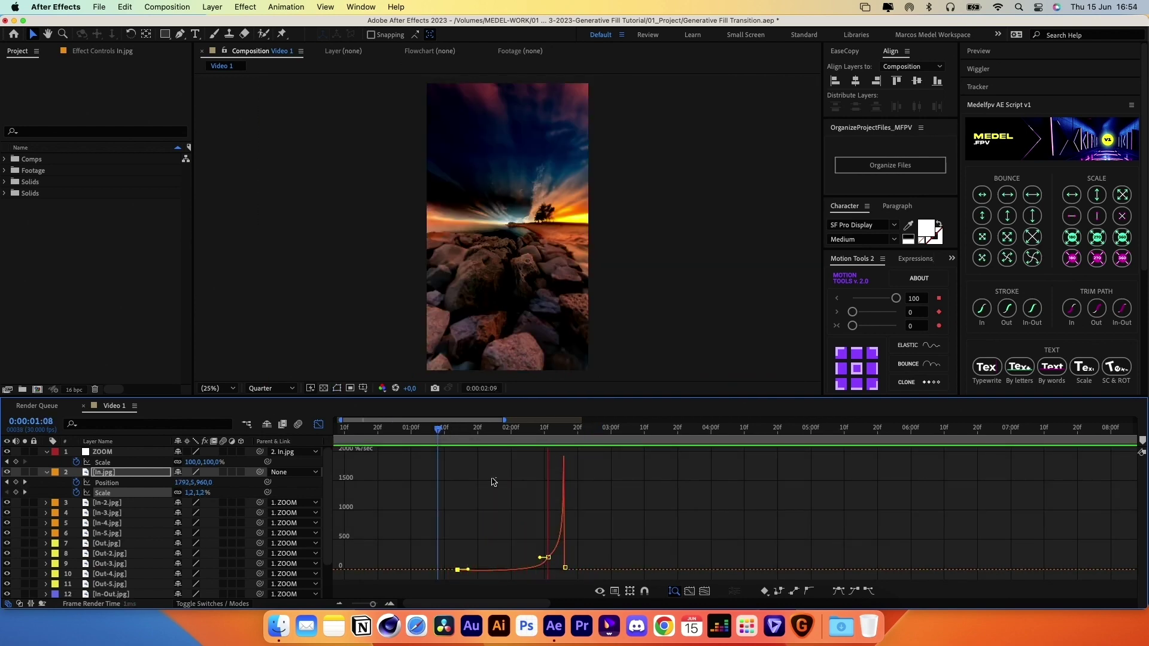
In the Scale value graph, lengthen the first keyframe's ease for a steeper curve
{"action": "right_click", "coordinate": [522, 524]}
{"action": "left_click", "coordinate": [550, 486]}
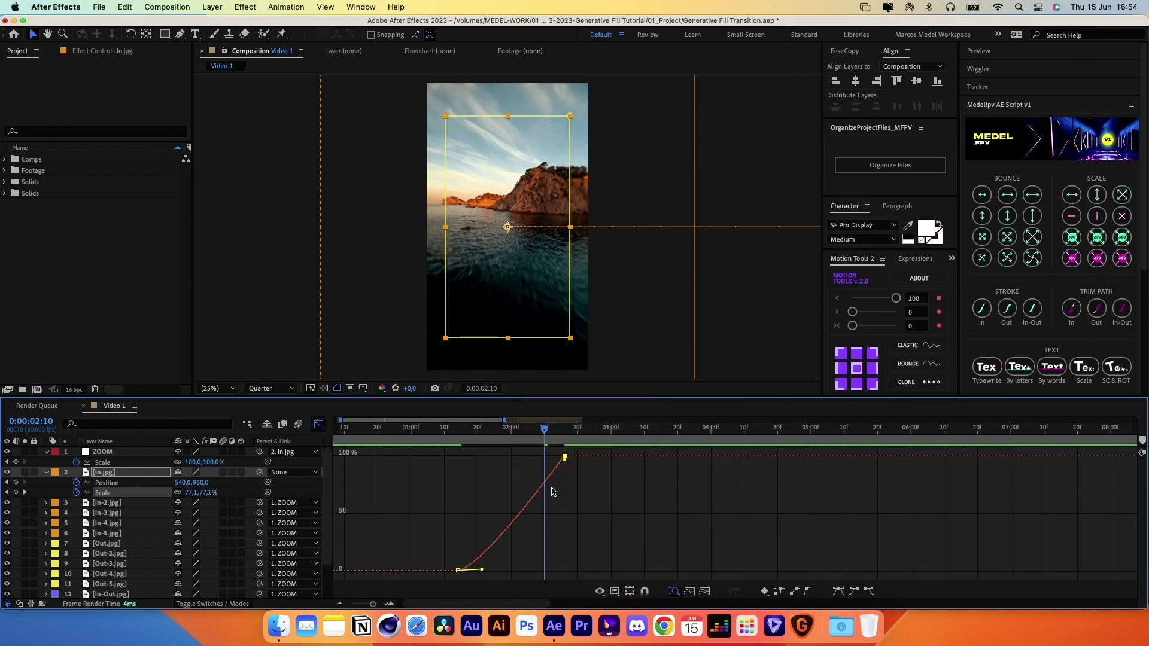
{"action": "left_click_drag", "start_coordinate": [484, 572], "coordinate": [571, 576]}
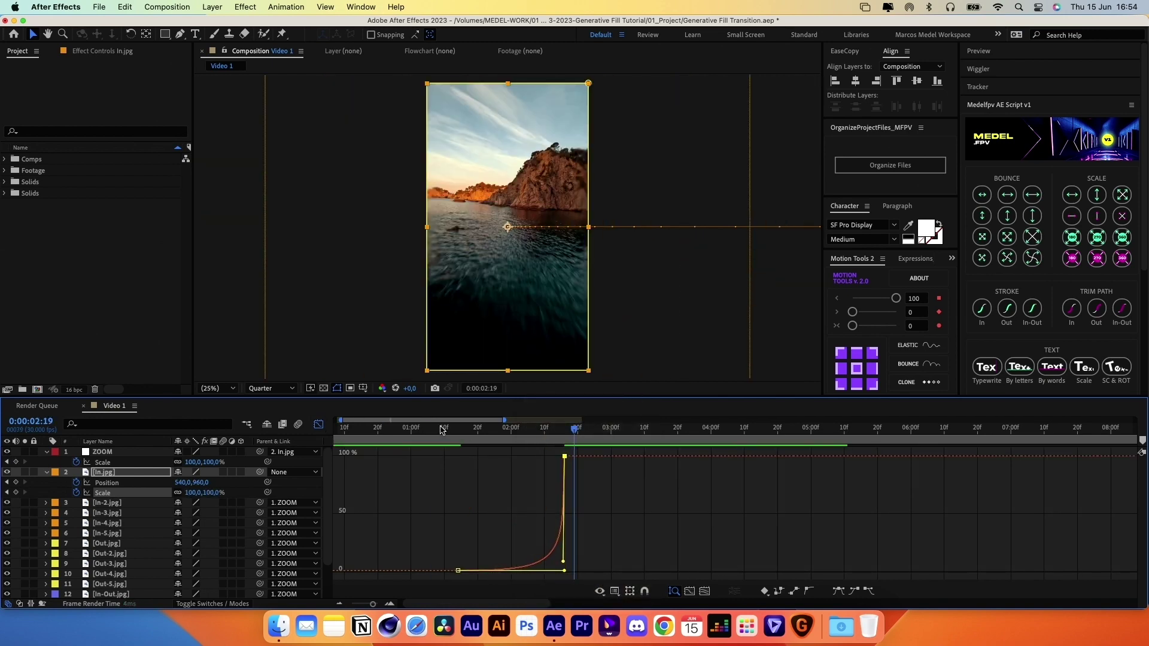
{"action": "left_click", "coordinate": [441, 430]}
{"action": "key", "text": "space"}
{"action": "key", "text": "space"}
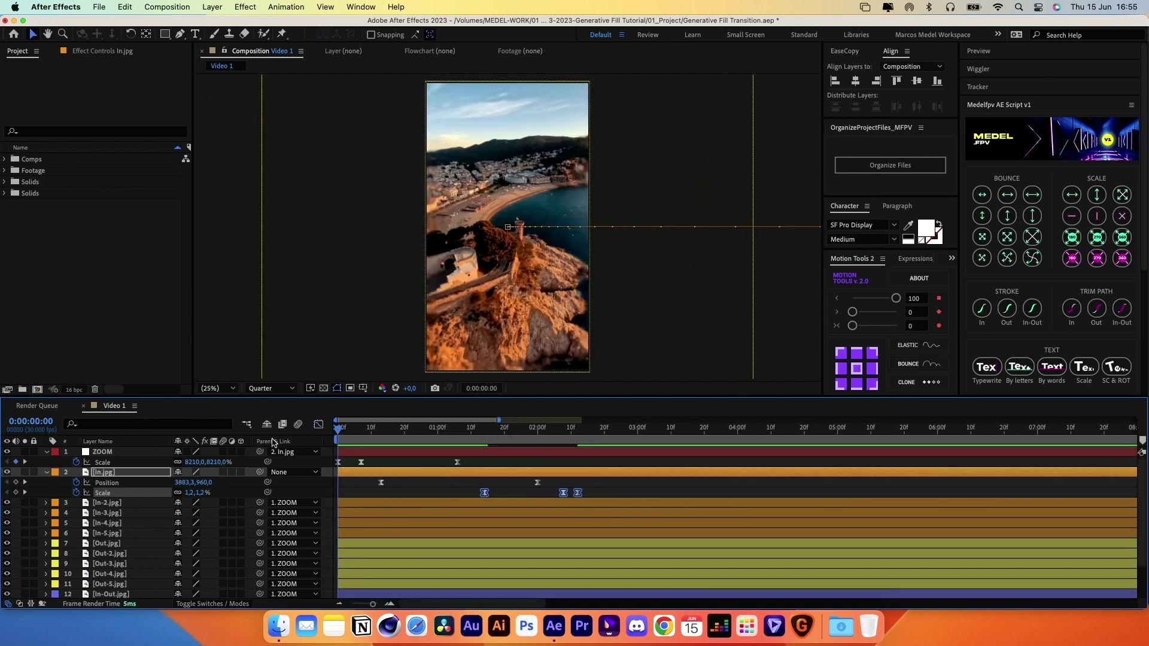
{"action": "key", "text": "space"}
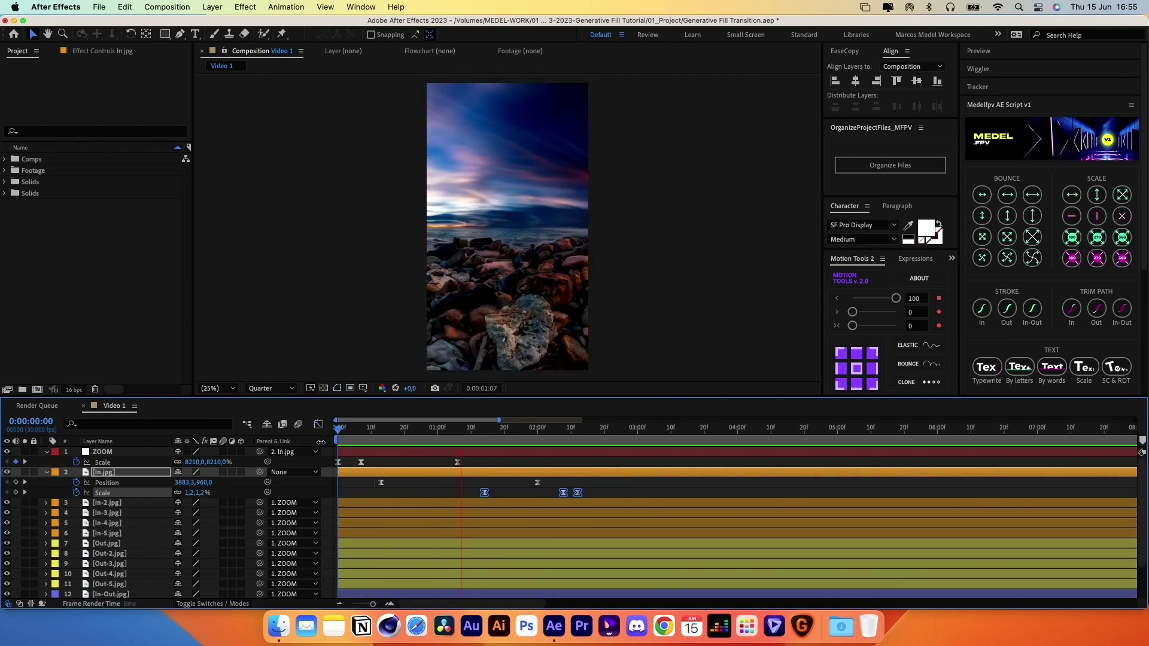
Compress the ZOOM and In.jpg keyframes closer together and preview the faster zoom
{"action": "key", "text": "space"}
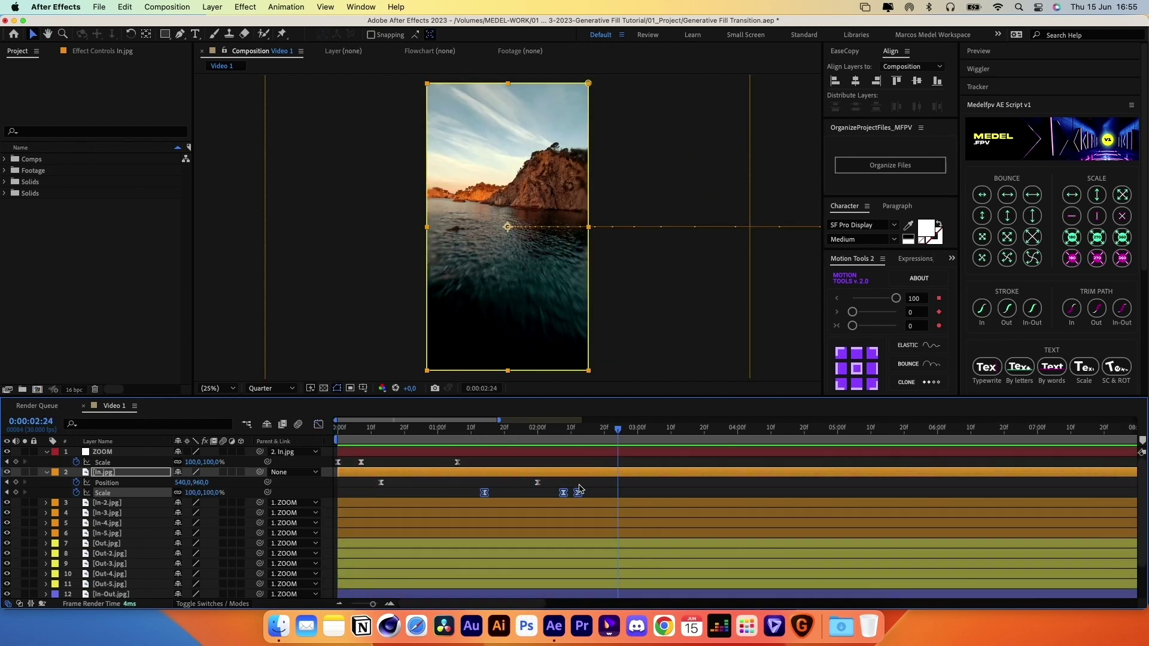
{"action": "left_click_drag", "start_coordinate": [606, 493], "coordinate": [212, 438]}
{"action": "left_click_drag", "start_coordinate": [578, 494], "coordinate": [520, 494]}
{"action": "key", "text": "space"}
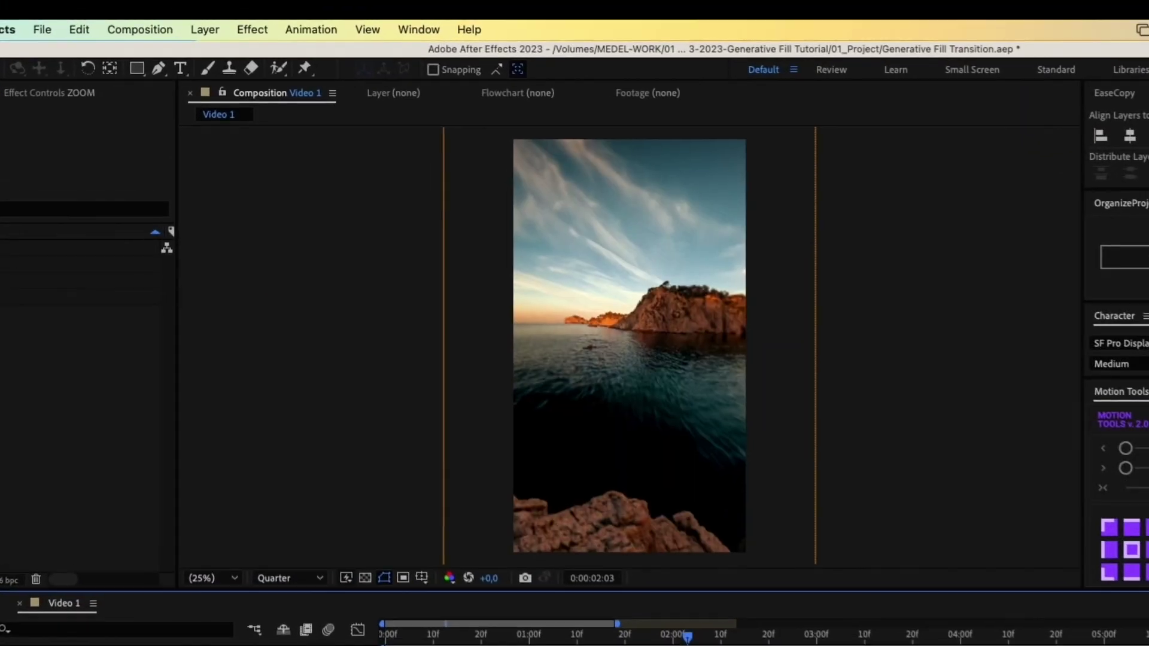
Add a ROTATION null parenting In.jpg and keyframe an eased rotation of about 13°
{"action": "left_click", "coordinate": [205, 29]}
{"action": "mouse_move", "coordinate": [239, 54]}
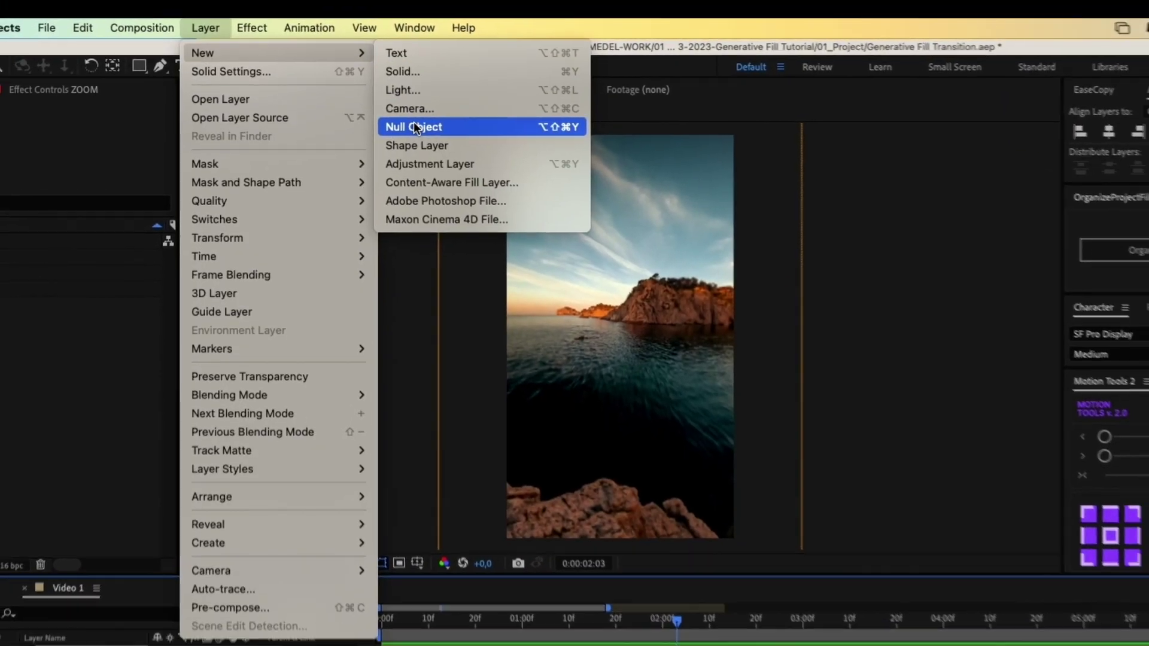
{"action": "left_click", "coordinate": [414, 127]}
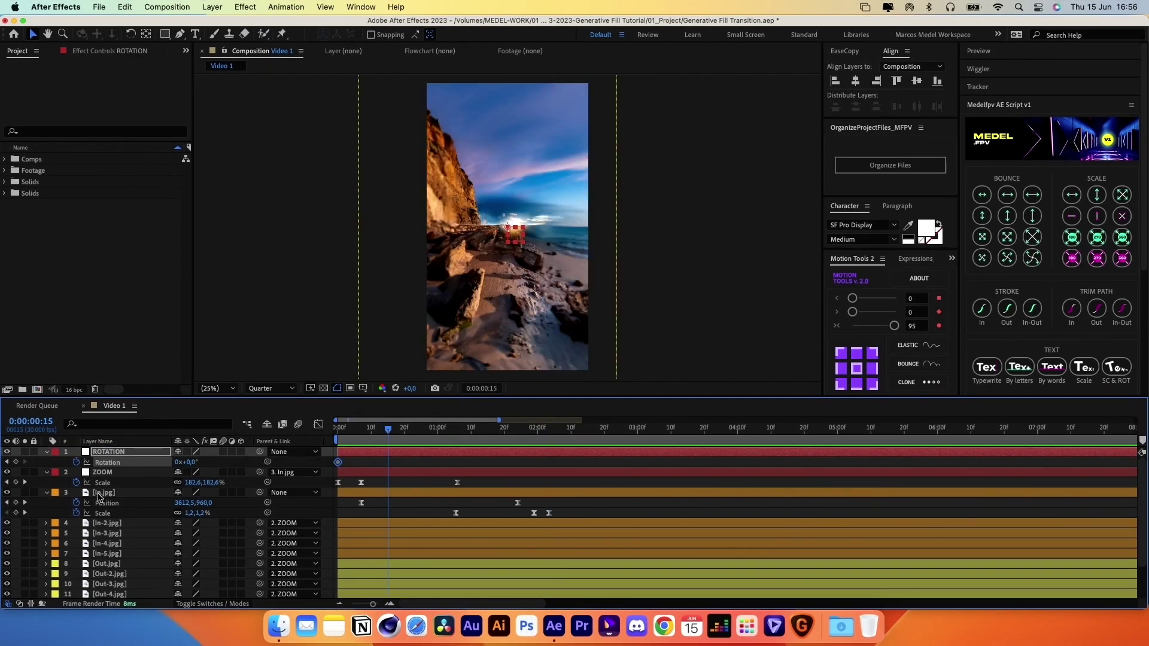
{"action": "left_click", "coordinate": [267, 496]}
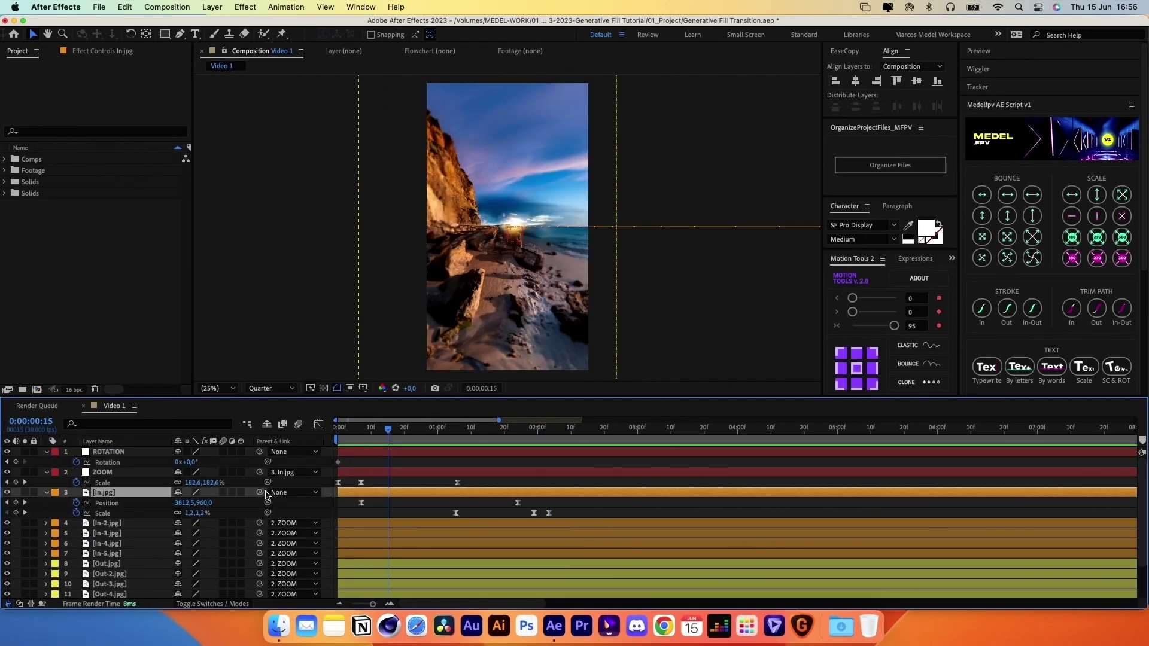
{"action": "left_click", "coordinate": [113, 453]}
{"action": "left_click_drag", "start_coordinate": [191, 462], "coordinate": [196, 464]}
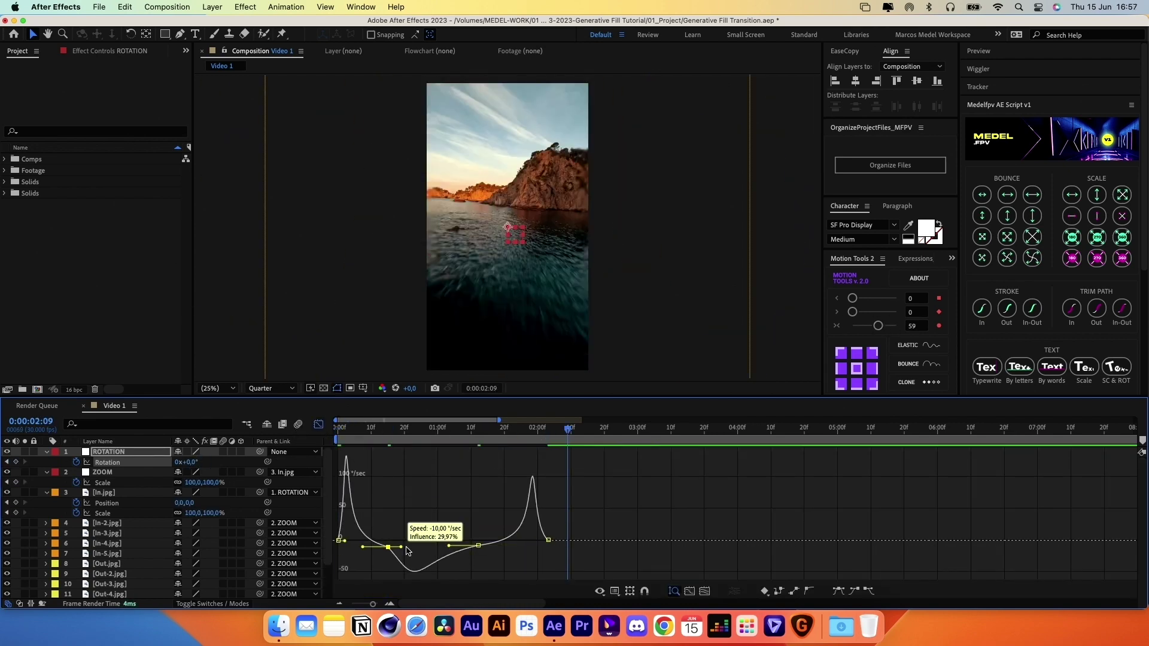
{"action": "key", "text": "space"}
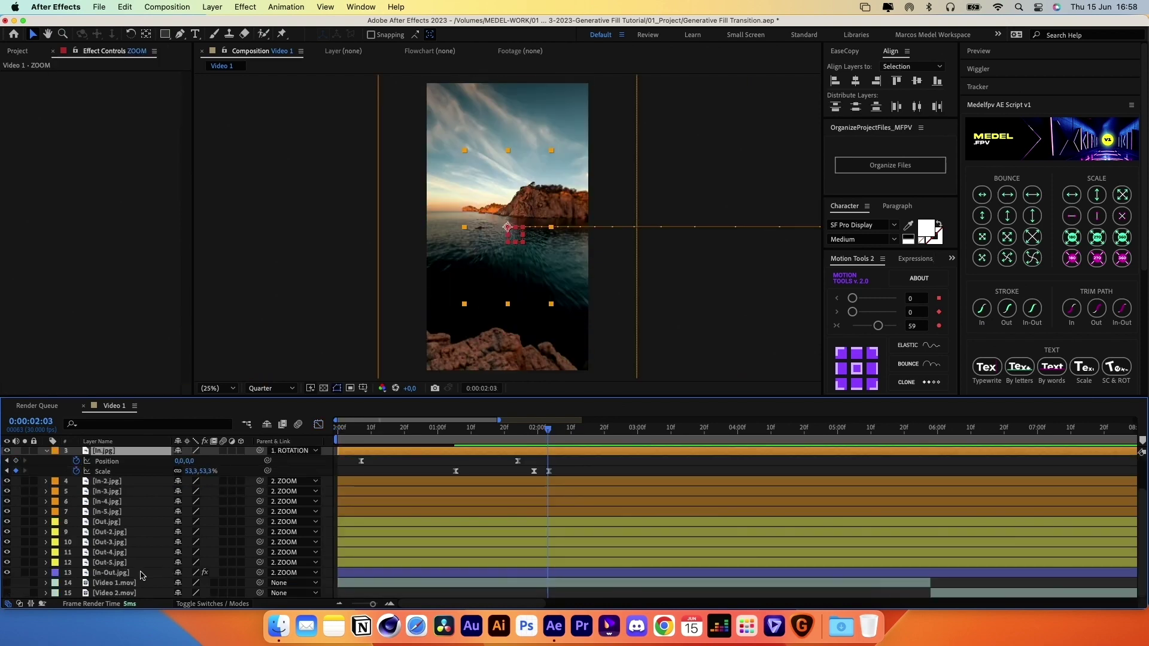
Trim the transition layers at the current time and pre-compose them as 'Transition'
{"action": "left_click", "coordinate": [143, 575]}
{"action": "scroll", "coordinate": [130, 501], "scroll_direction": "up", "scroll_amount": 3}
{"action": "left_click", "coordinate": [122, 452], "text": "shift"}
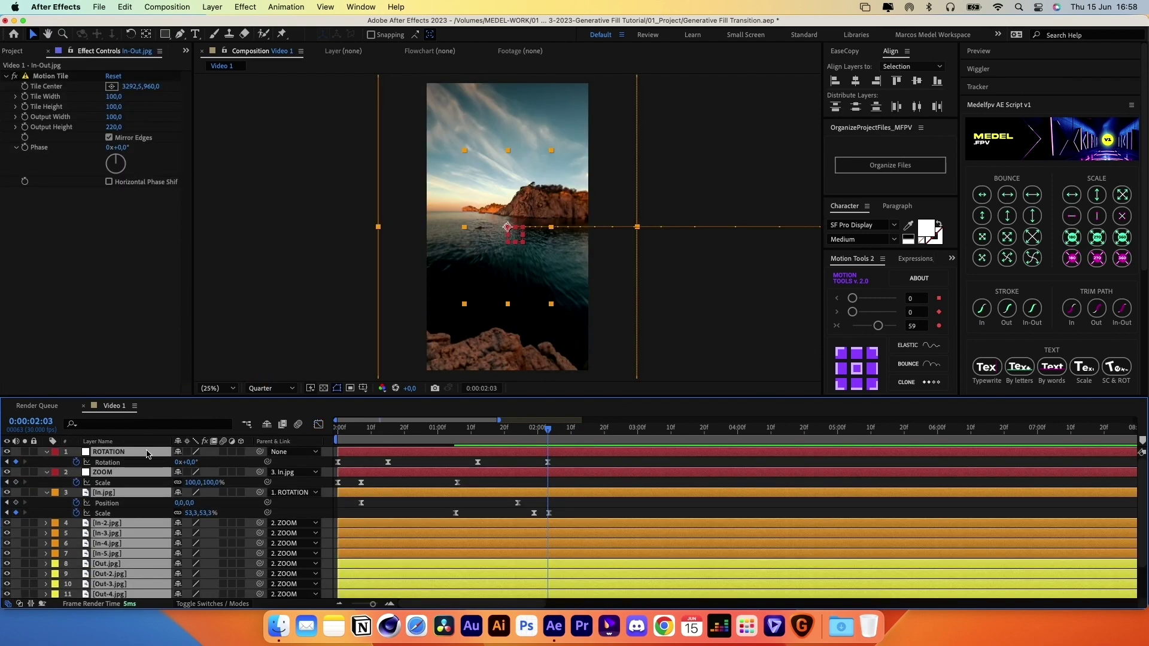
{"action": "key", "text": "alt+bracketright"}
{"action": "key", "text": "shift+super+c"}
{"action": "type", "text": "Tran"}
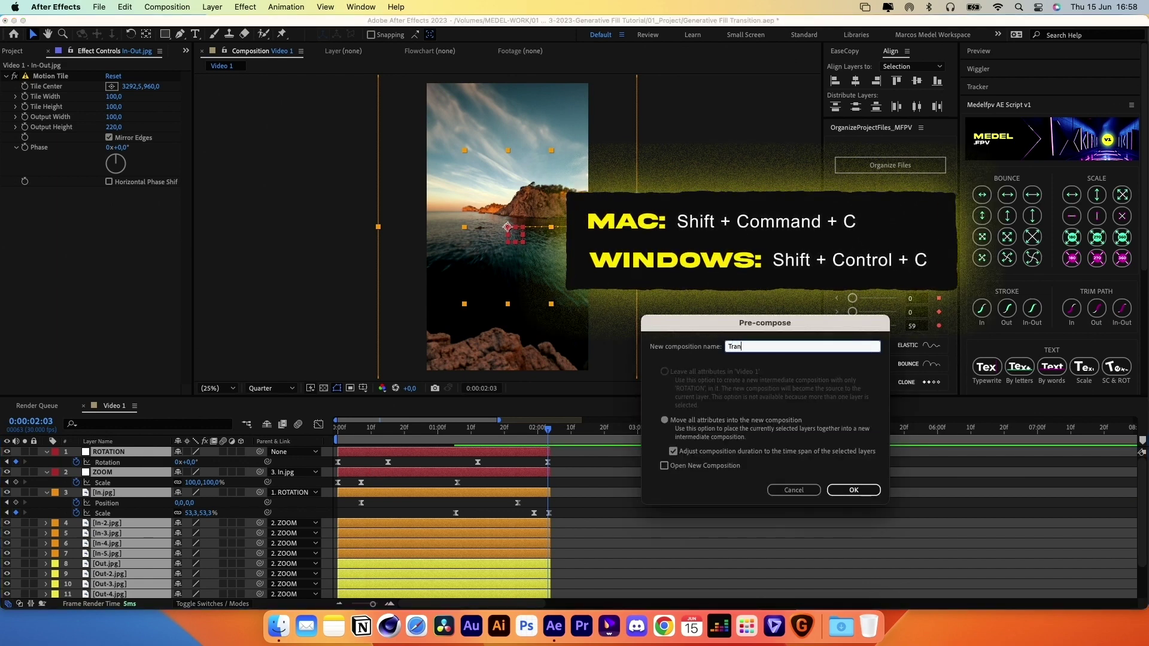
{"action": "type", "text": "sition"}
{"action": "key", "text": "Return"}
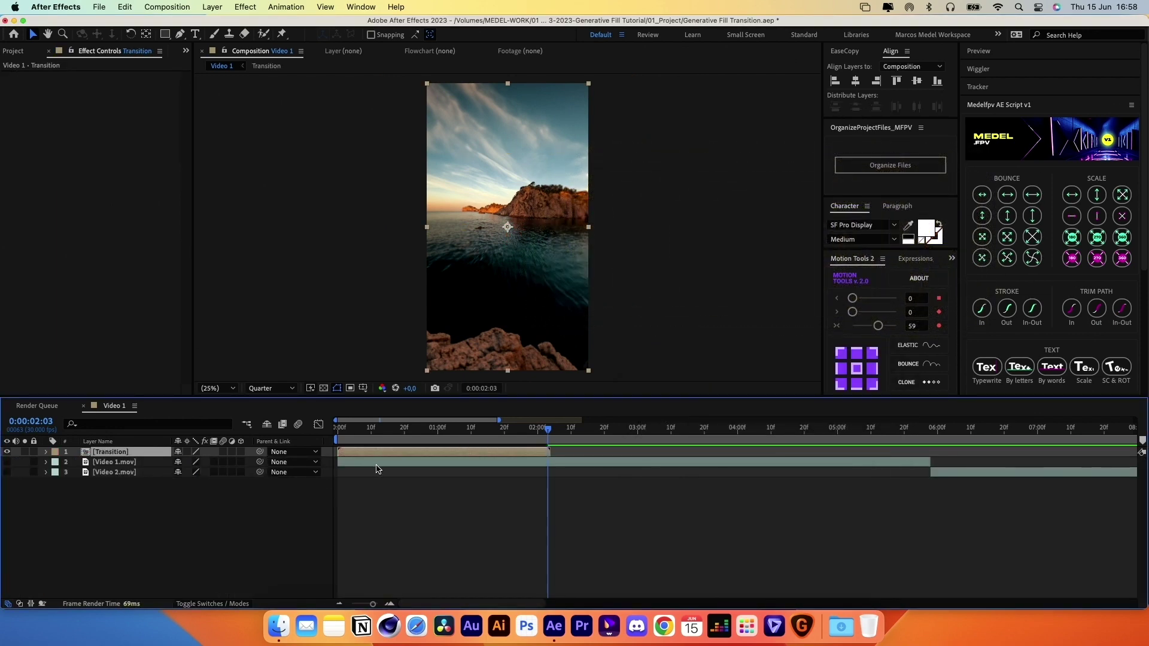
Move Video 2.mov so it starts after the Transition comp at 8:01
{"action": "key", "text": "minus"}
{"action": "key", "text": "minus"}
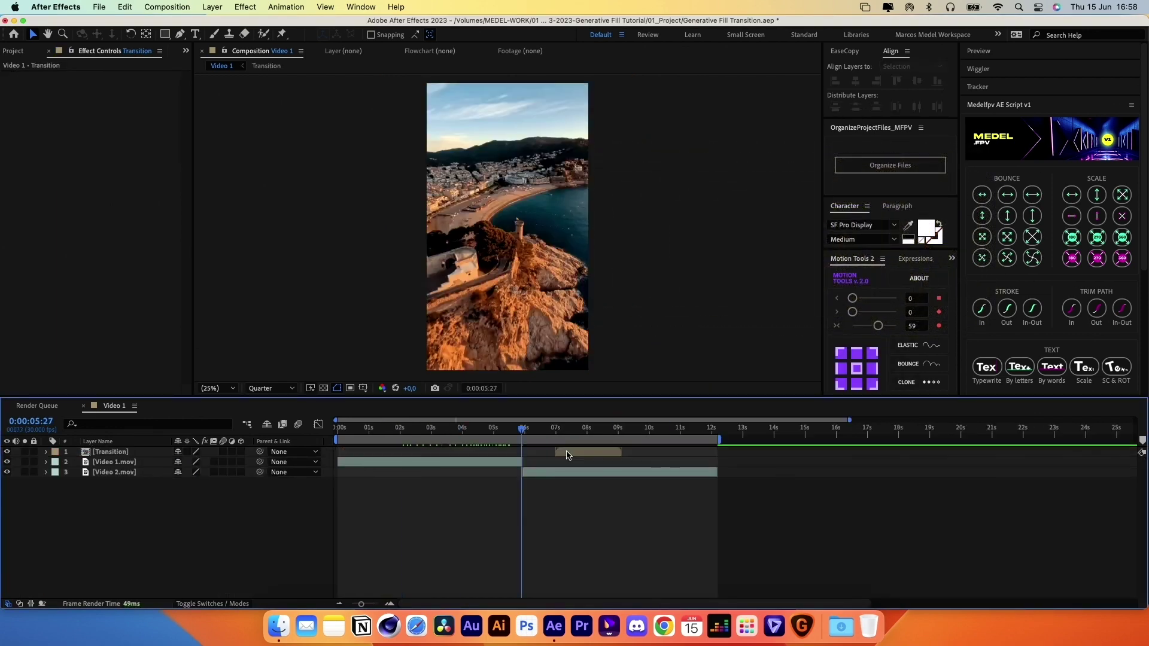
{"action": "left_click", "coordinate": [566, 453]}
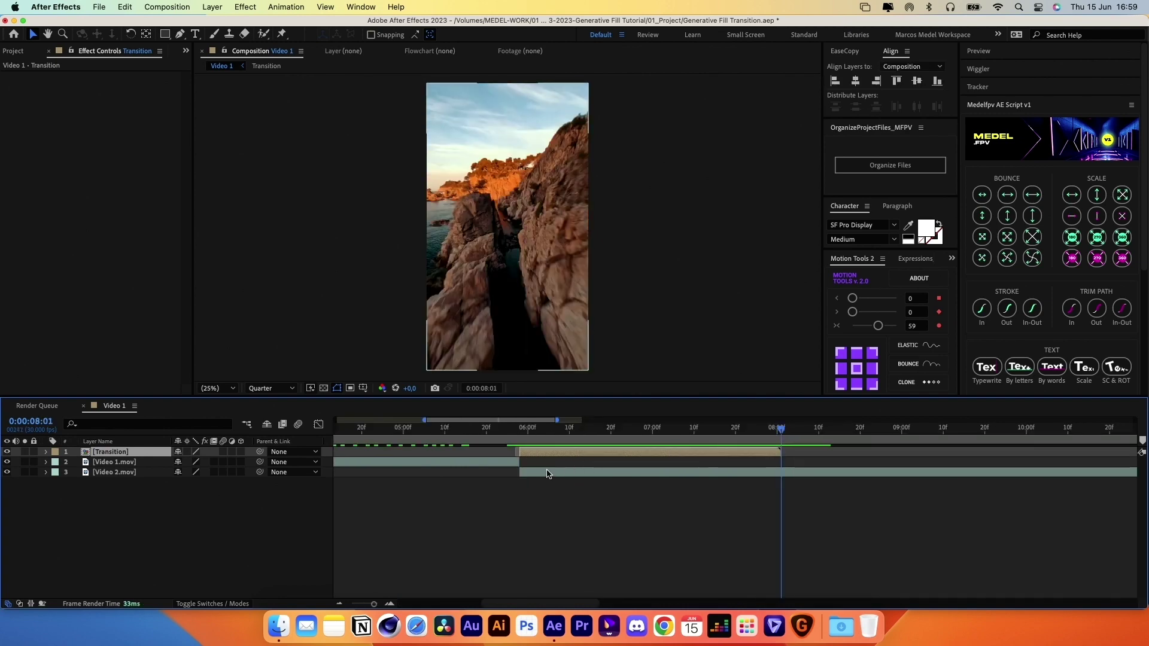
{"action": "left_click_drag", "start_coordinate": [547, 473], "coordinate": [802, 472]}
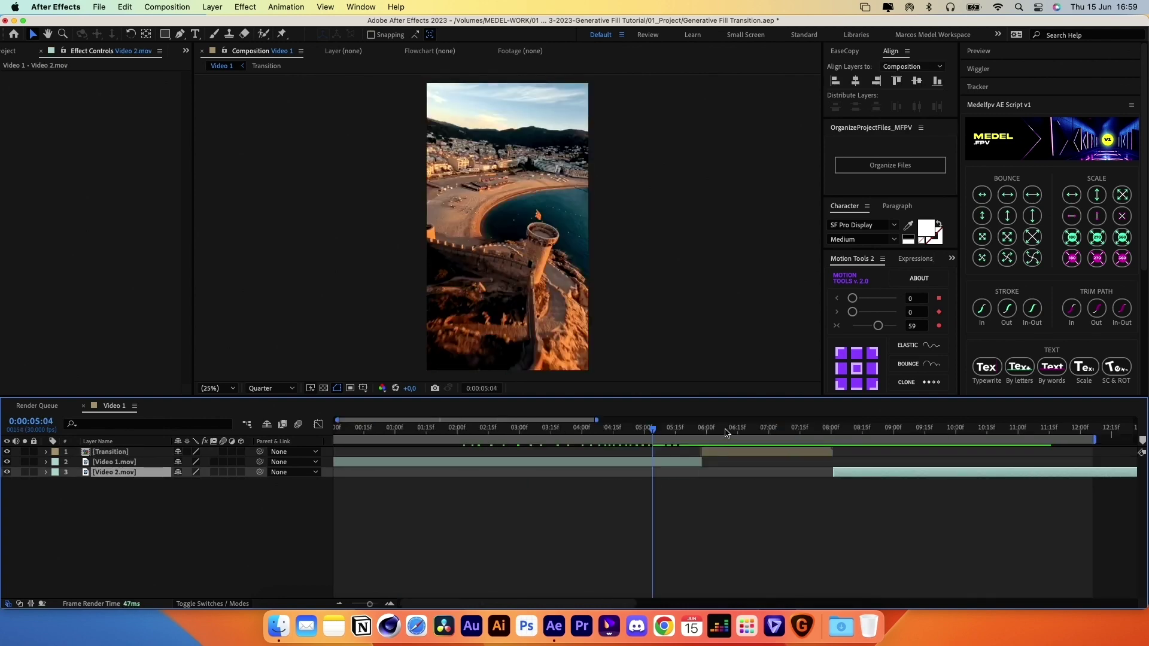
Inside the Transition comp, enable motion blur on all layers, then return to Video 1
{"action": "left_click", "coordinate": [726, 430]}
{"action": "double_click", "coordinate": [727, 453]}
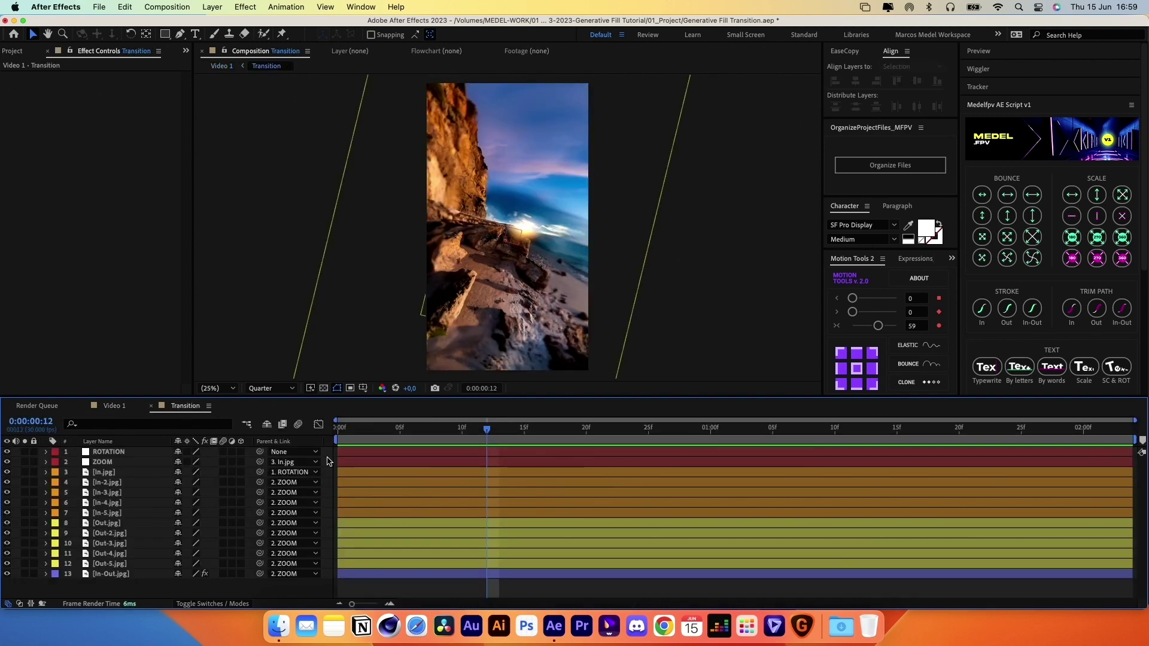
{"action": "key", "text": "super+a"}
{"action": "left_click", "coordinate": [225, 453]}
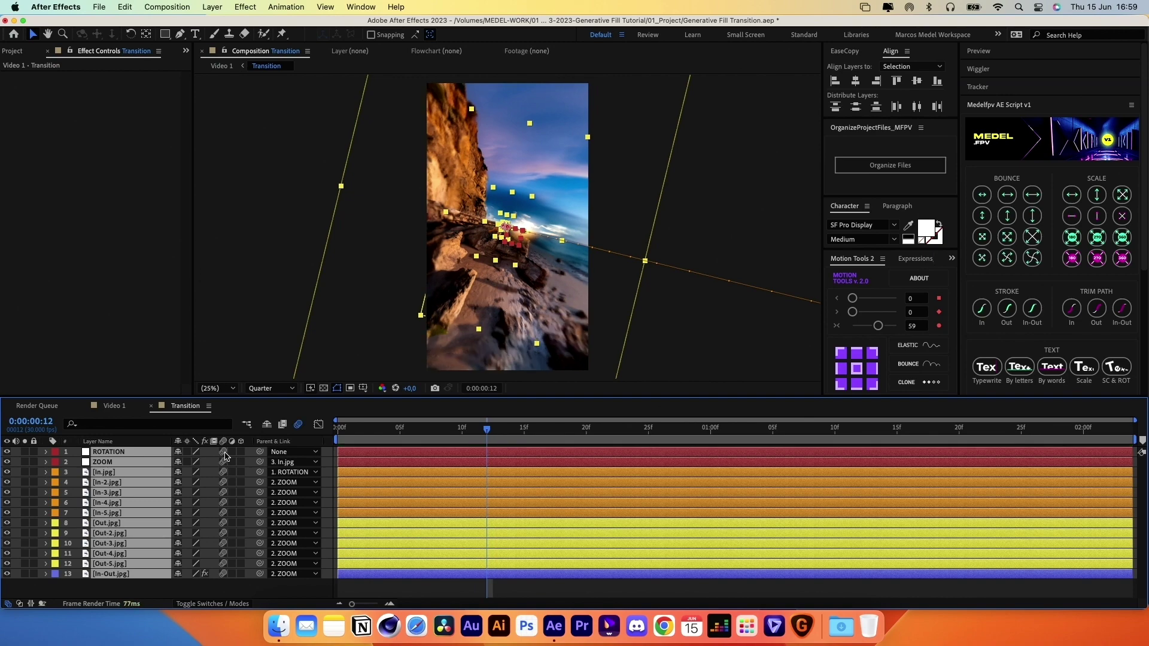
{"action": "left_click", "coordinate": [328, 456]}
{"action": "key", "text": "Tab"}
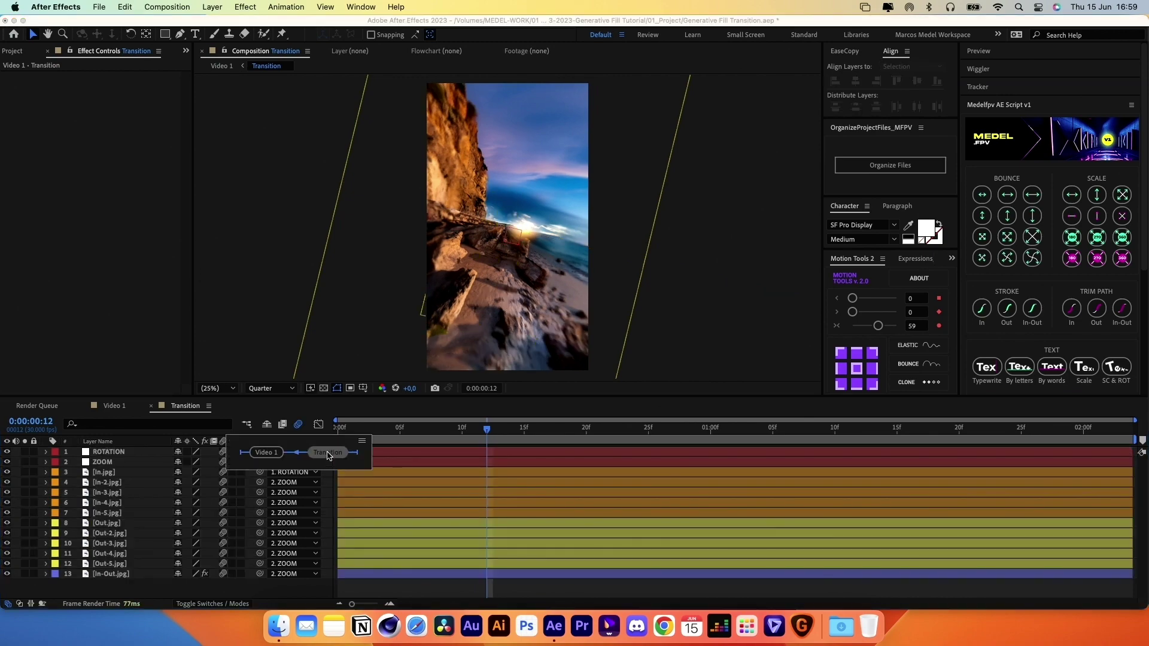
{"action": "left_click", "coordinate": [279, 454]}
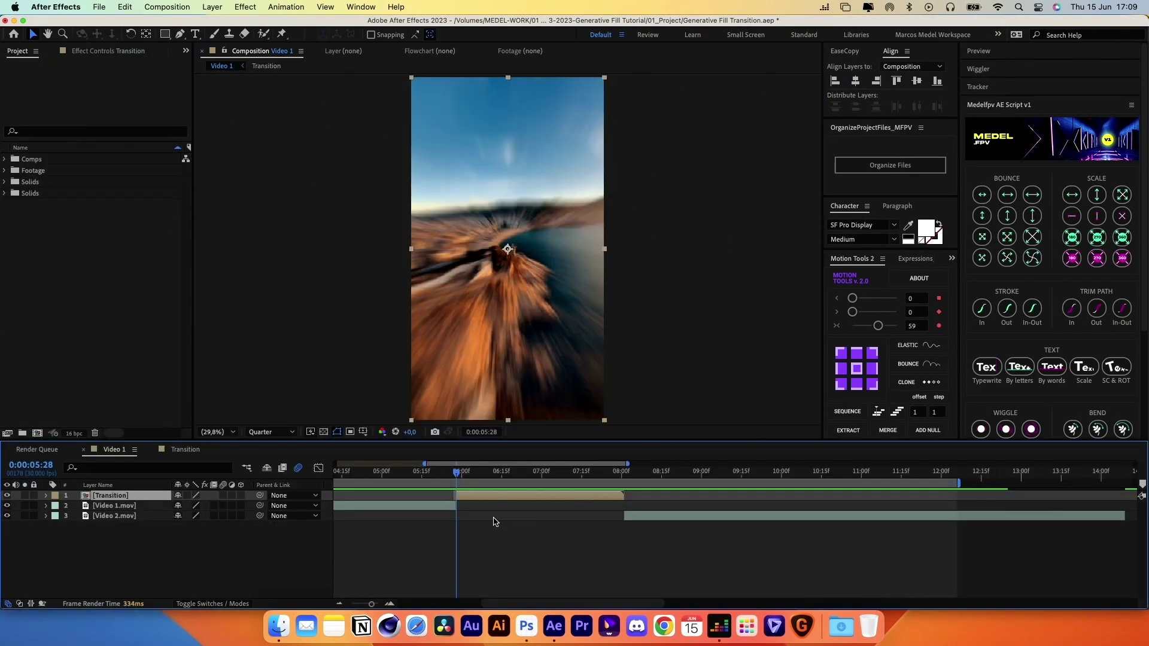
Add an adjustment layer trimmed to the transition, ending around 8:08
{"action": "key", "text": "super+alt+y"}
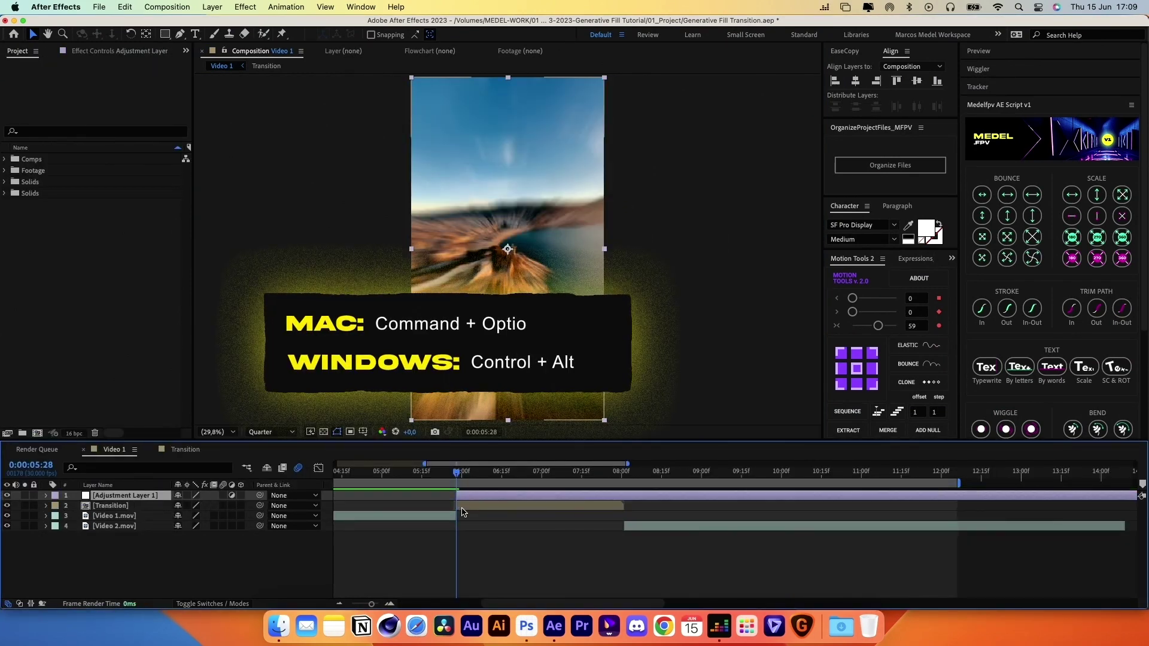
{"action": "key", "text": "alt+bracketright"}
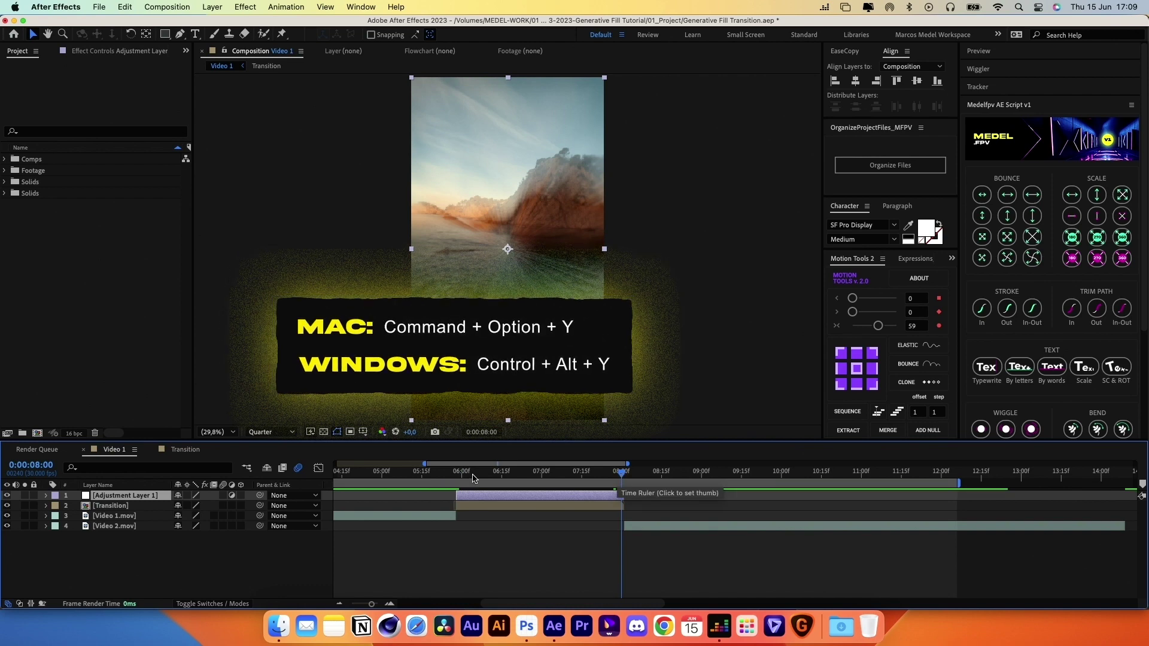
{"action": "left_click_drag", "start_coordinate": [623, 496], "coordinate": [652, 495]}
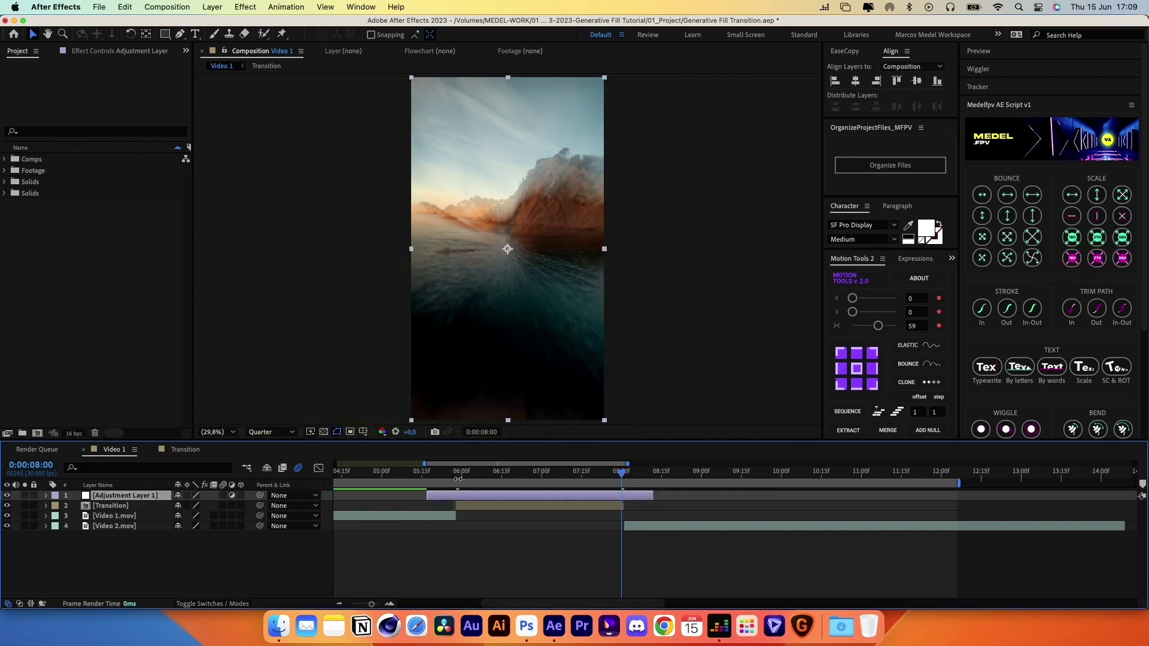
Apply Optics Compensation and keyframe Field Of View up to 99.4, adjusting the key timing
{"action": "key", "text": "ctrl+space"}
{"action": "type", "text": "optics"}
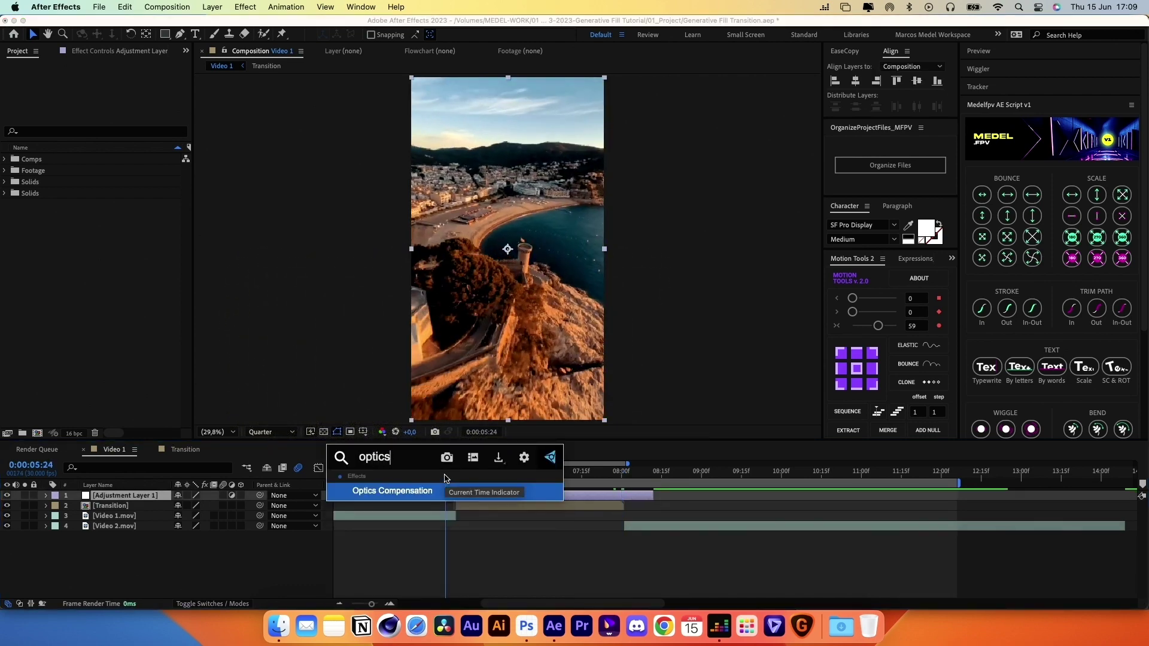
{"action": "key", "text": "Return"}
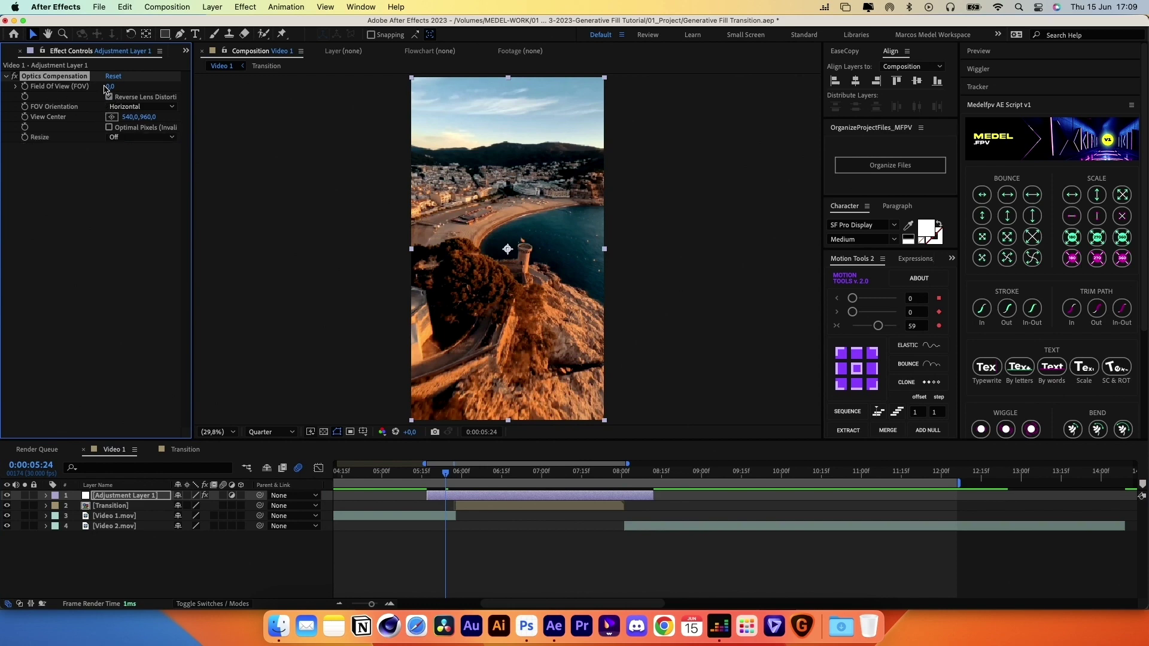
{"action": "left_click_drag", "start_coordinate": [110, 87], "coordinate": [502, 133]}
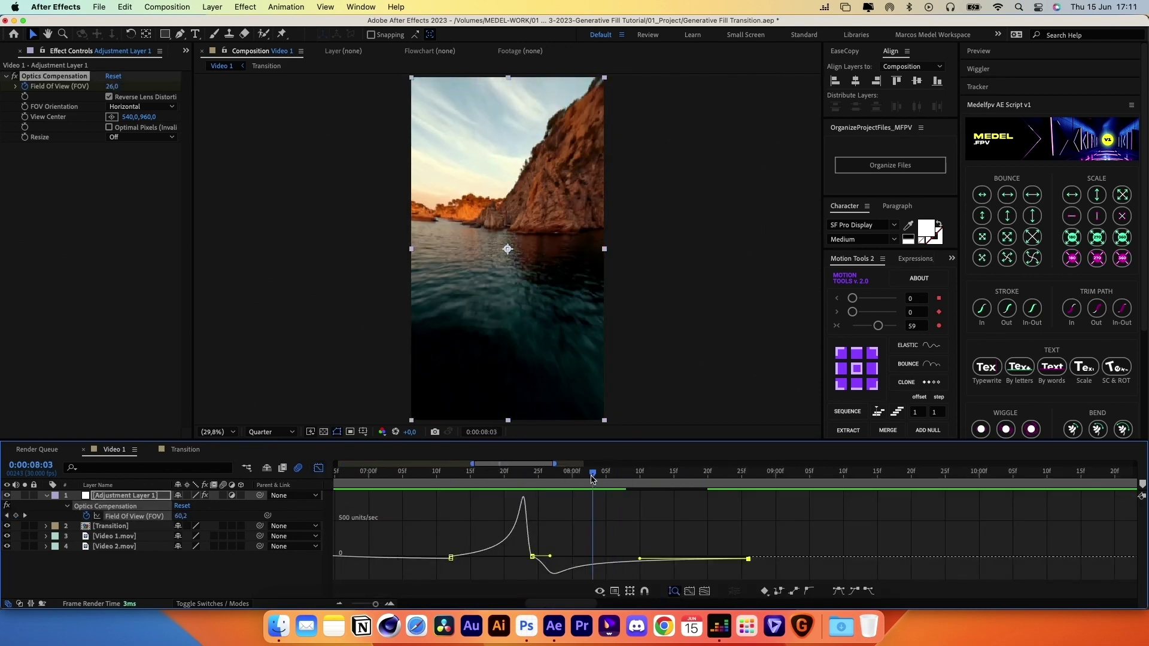
{"action": "left_click_drag", "start_coordinate": [591, 472], "coordinate": [497, 475]}
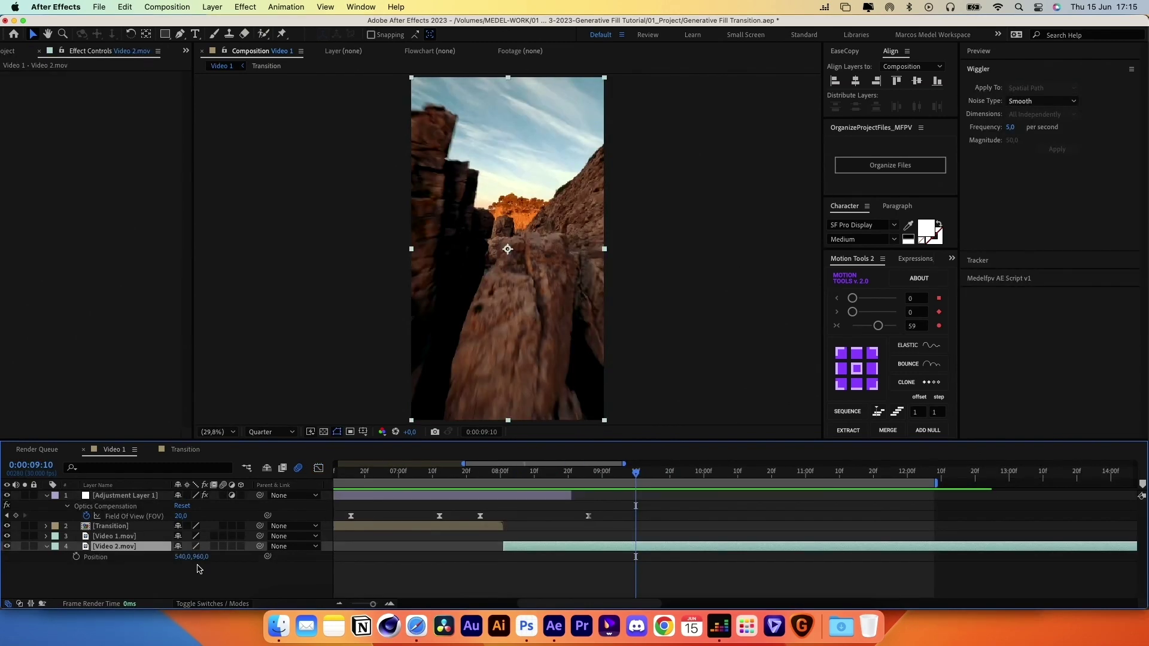
Add two Slider Controls to Video 2.mov, named Frequency and Intensity
{"action": "left_click_drag", "start_coordinate": [518, 478], "coordinate": [514, 477]}
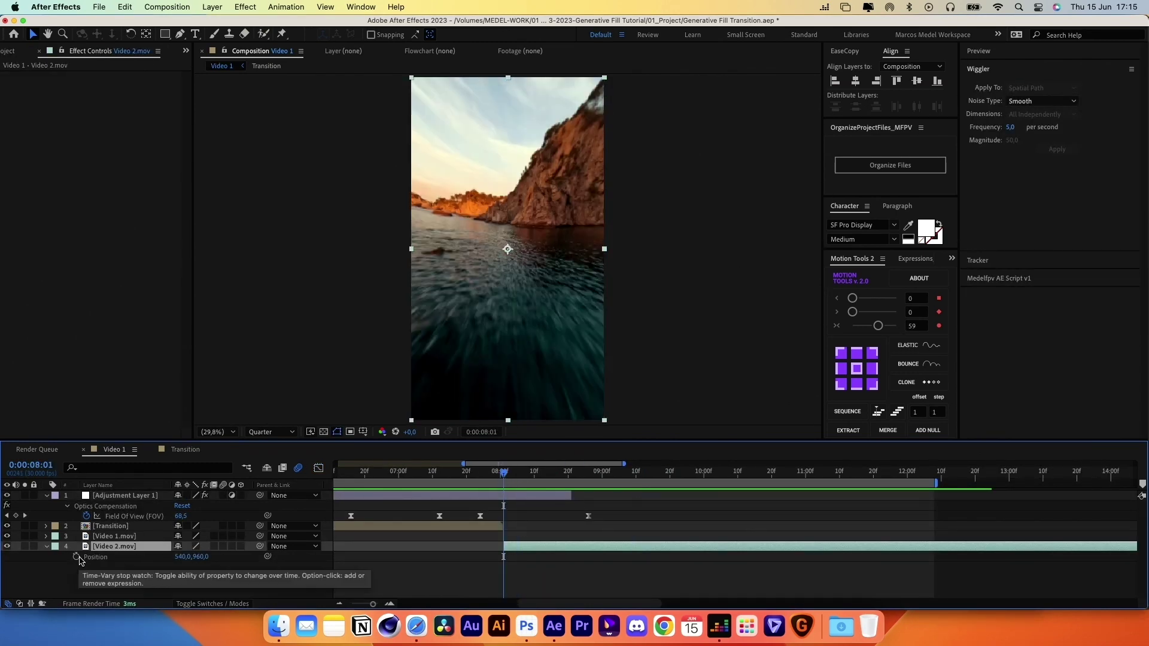
{"action": "key", "text": "ctrl+space"}
{"action": "type", "text": "sl"}
{"action": "key", "text": "Return"}
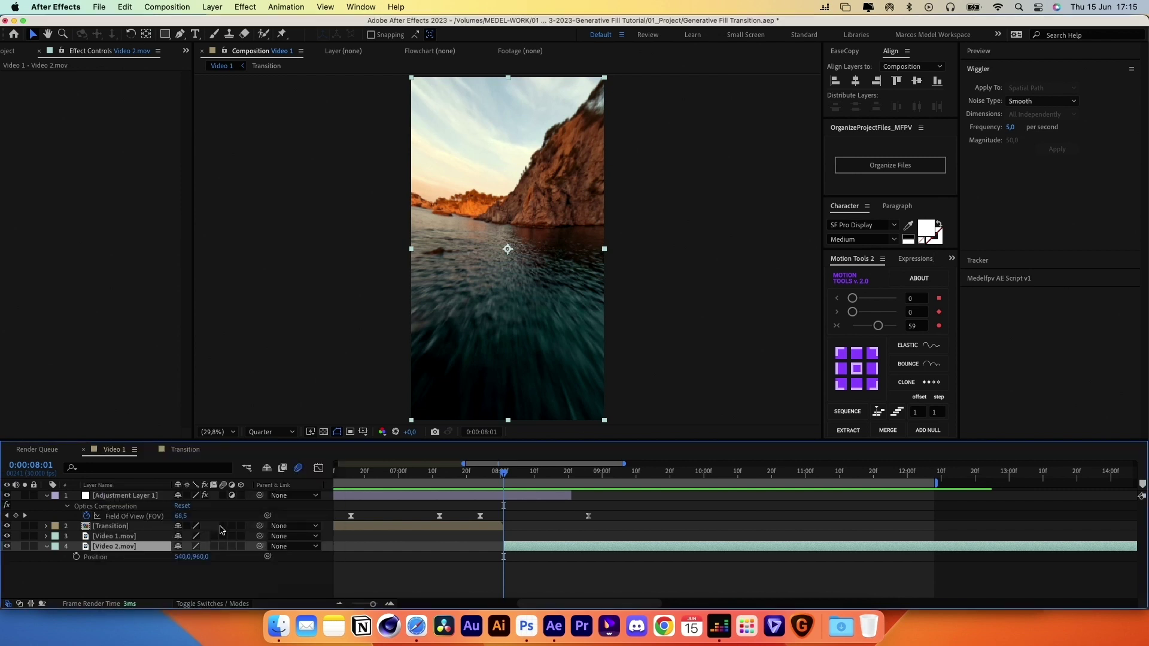
{"action": "key", "text": "ctrl+space"}
{"action": "type", "text": "slider"}
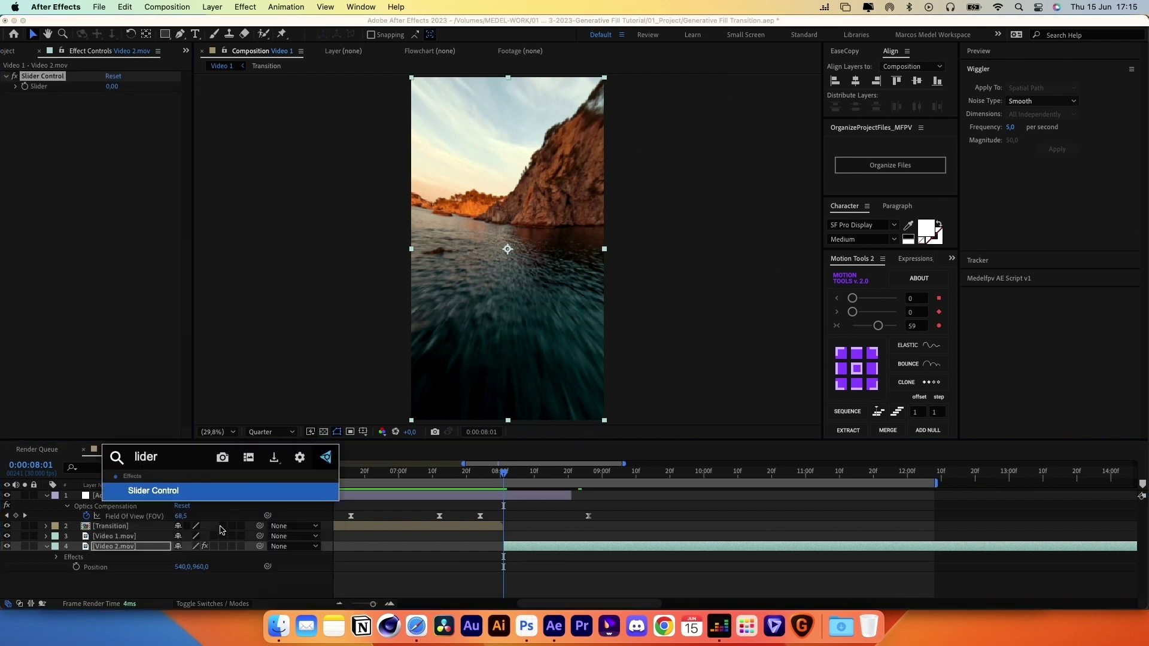
{"action": "key", "text": "Return"}
{"action": "left_click", "coordinate": [51, 77]}
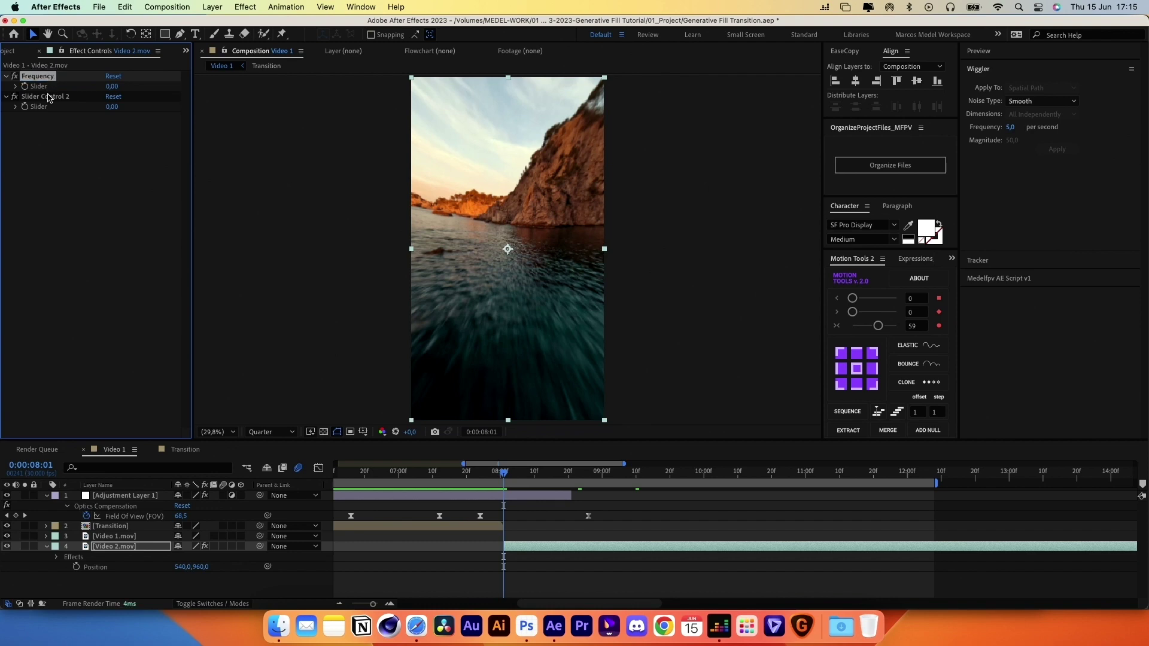
{"action": "left_click", "coordinate": [49, 98]}
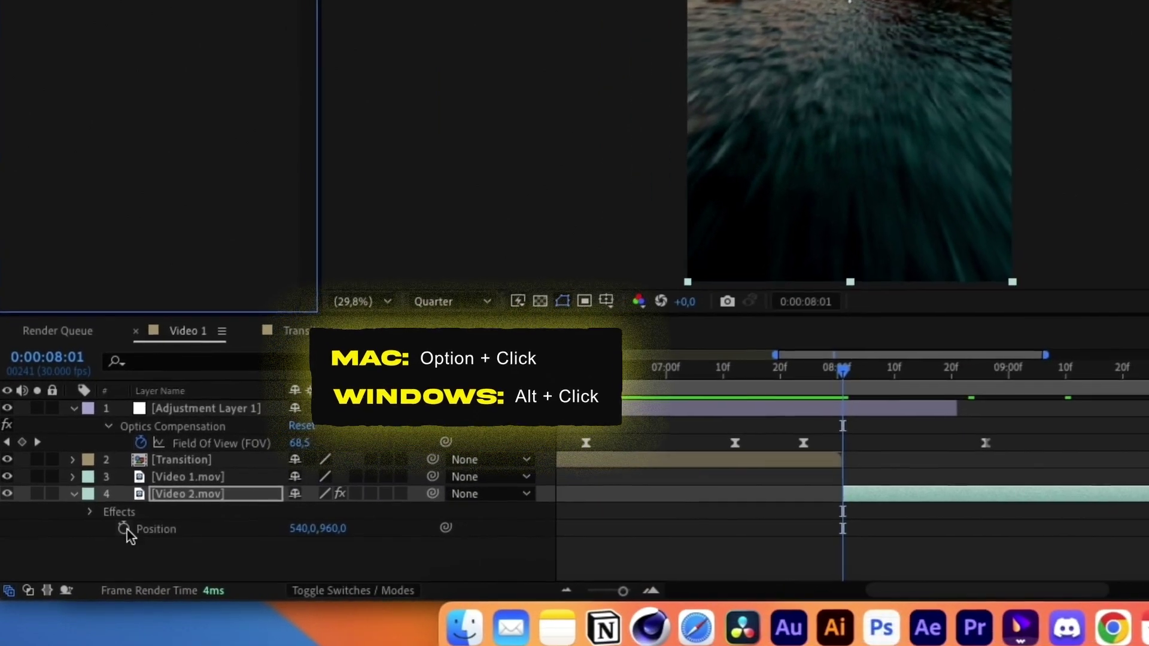
Give Position a wiggle expression linked to the Frequency and Intensity sliders
{"action": "left_click", "coordinate": [76, 566], "text": "alt"}
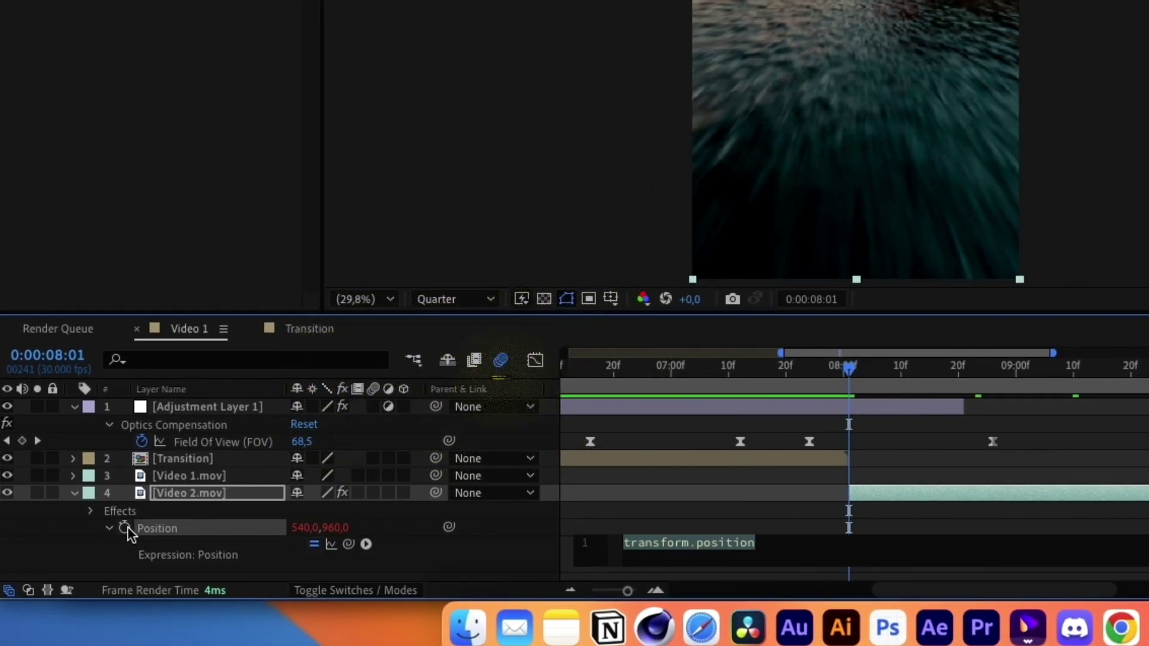
{"action": "type", "text": "wiggle("}
{"action": "key", "text": "Return"}
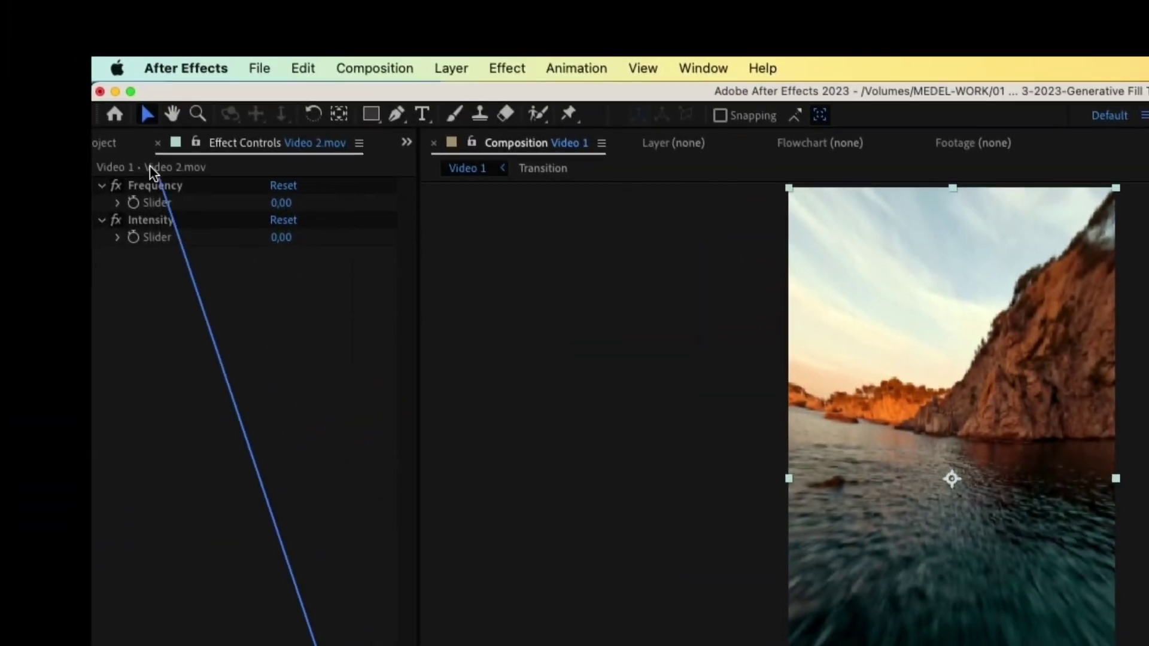
{"action": "left_click_drag", "start_coordinate": [150, 167], "coordinate": [157, 204]}
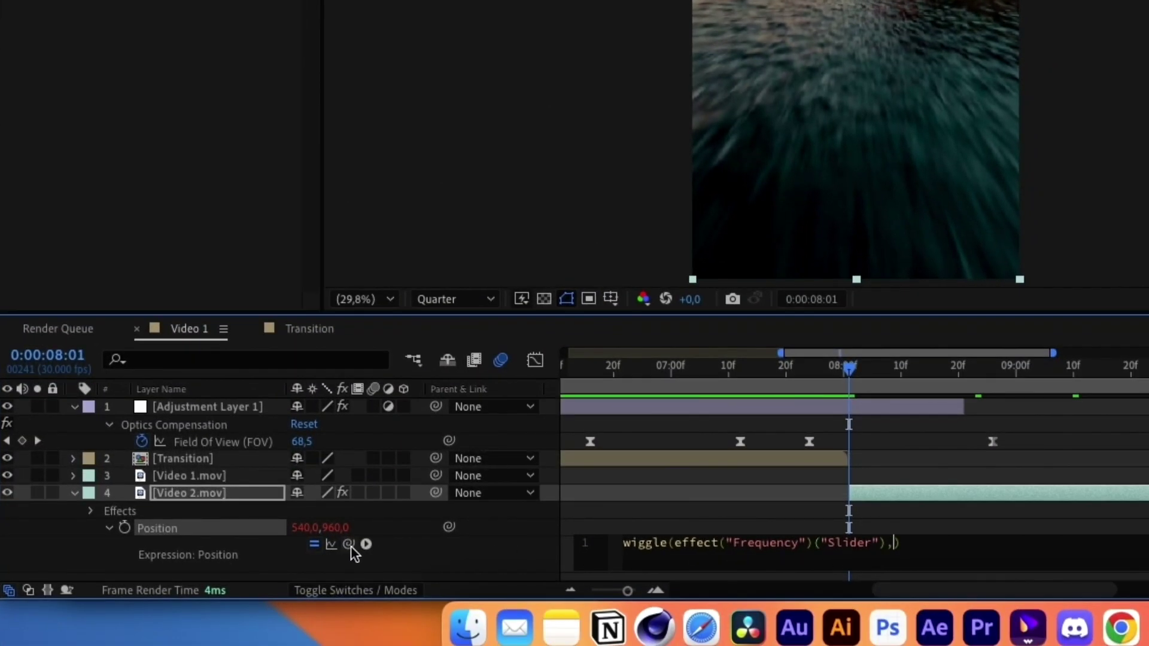
{"action": "left_click_drag", "start_coordinate": [350, 545], "coordinate": [154, 231]}
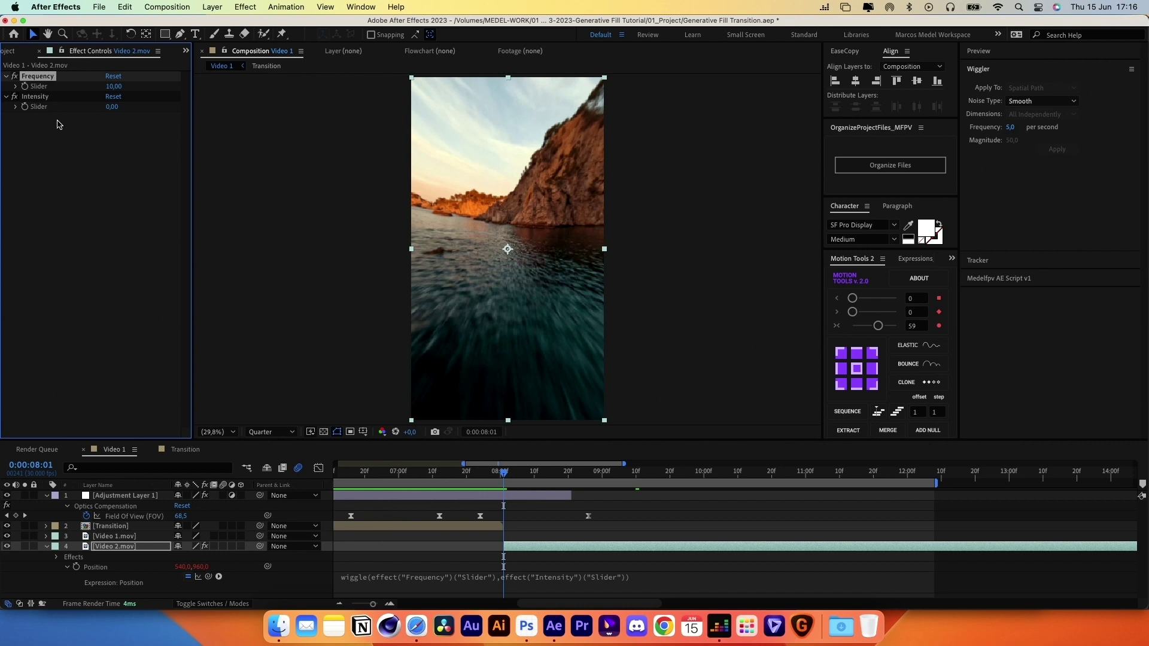
Keyframe the Intensity slider, raising it to 100 two frames later
{"action": "left_click", "coordinate": [25, 109]}
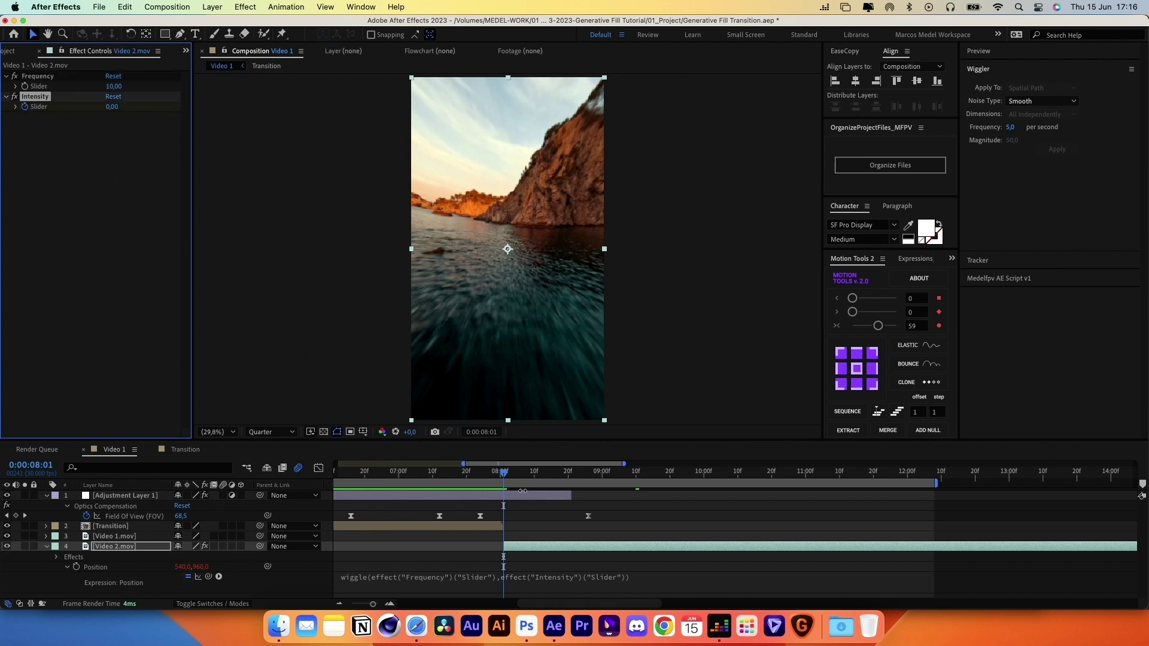
{"action": "key", "text": "u"}
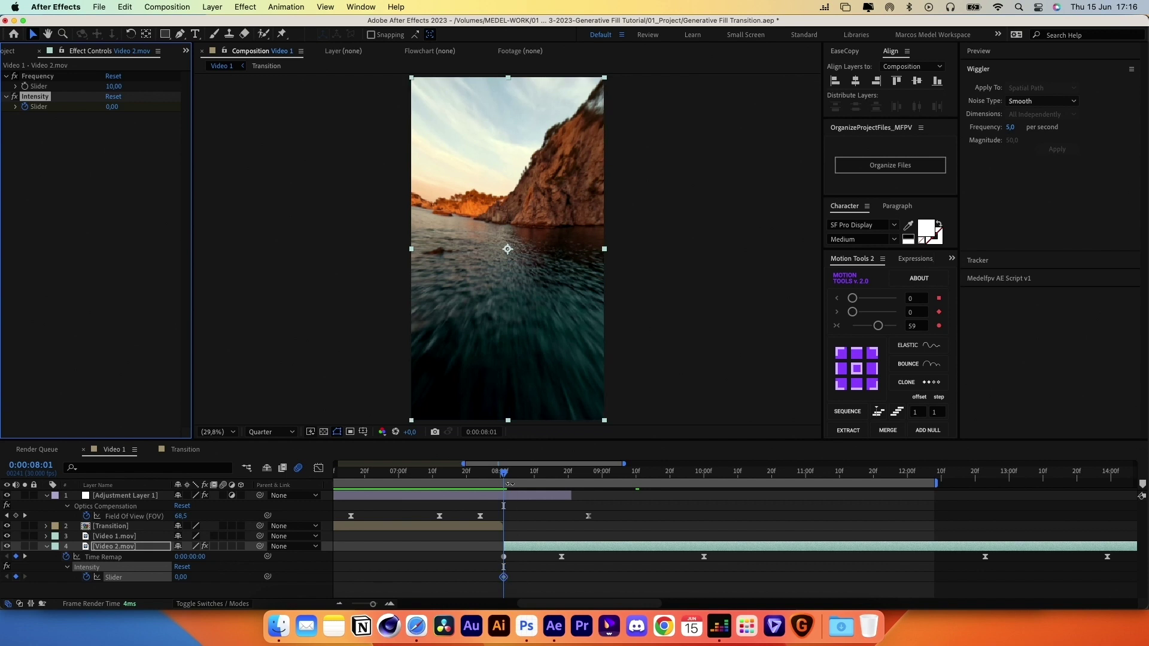
{"action": "key", "text": "Page_Down"}
{"action": "key", "text": "Page_Down"}
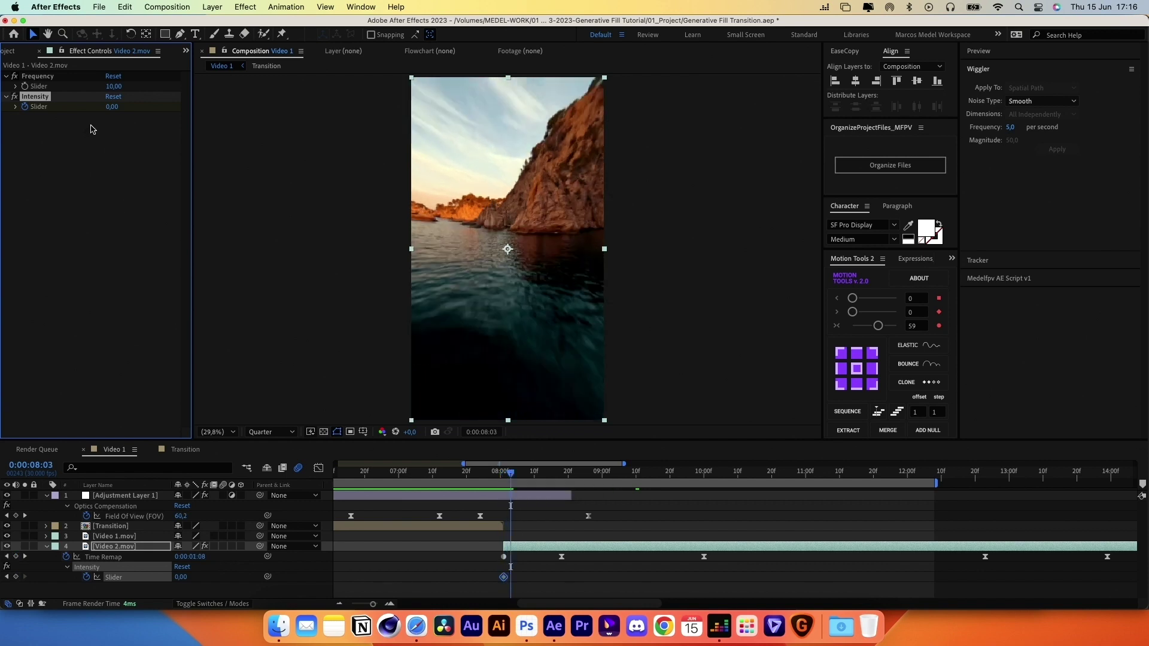
{"action": "key", "text": "Return"}
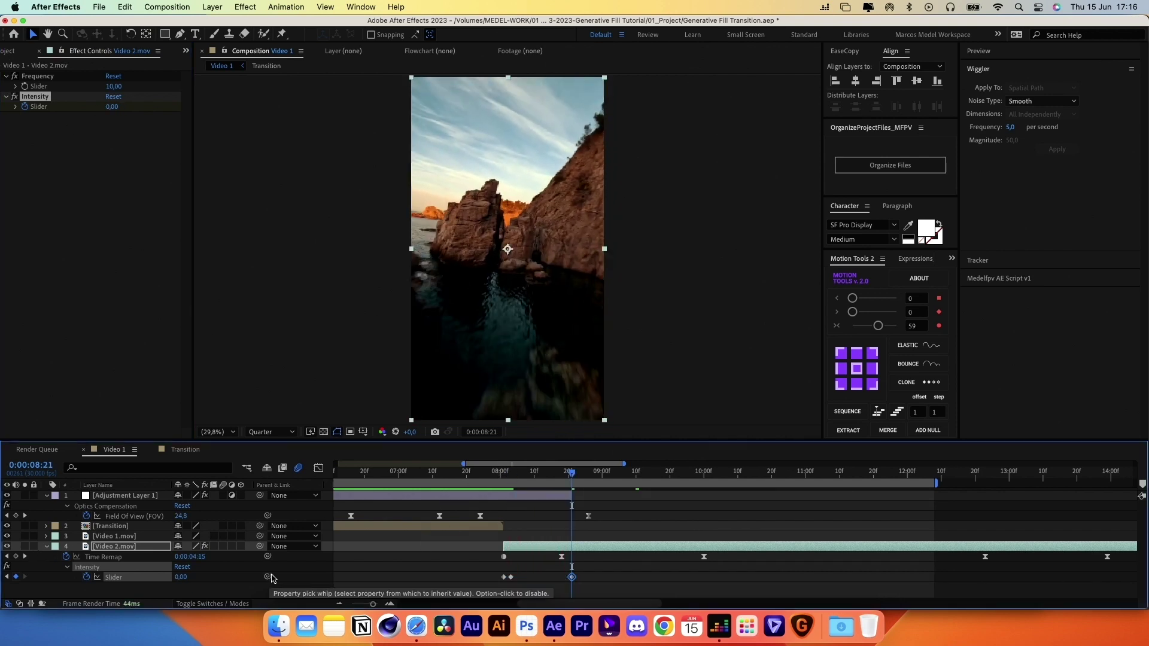
Preview the shake and apply Motion Tile to Video 2.mov with 180/190 output and Mirror Edges
{"action": "key", "text": "space"}
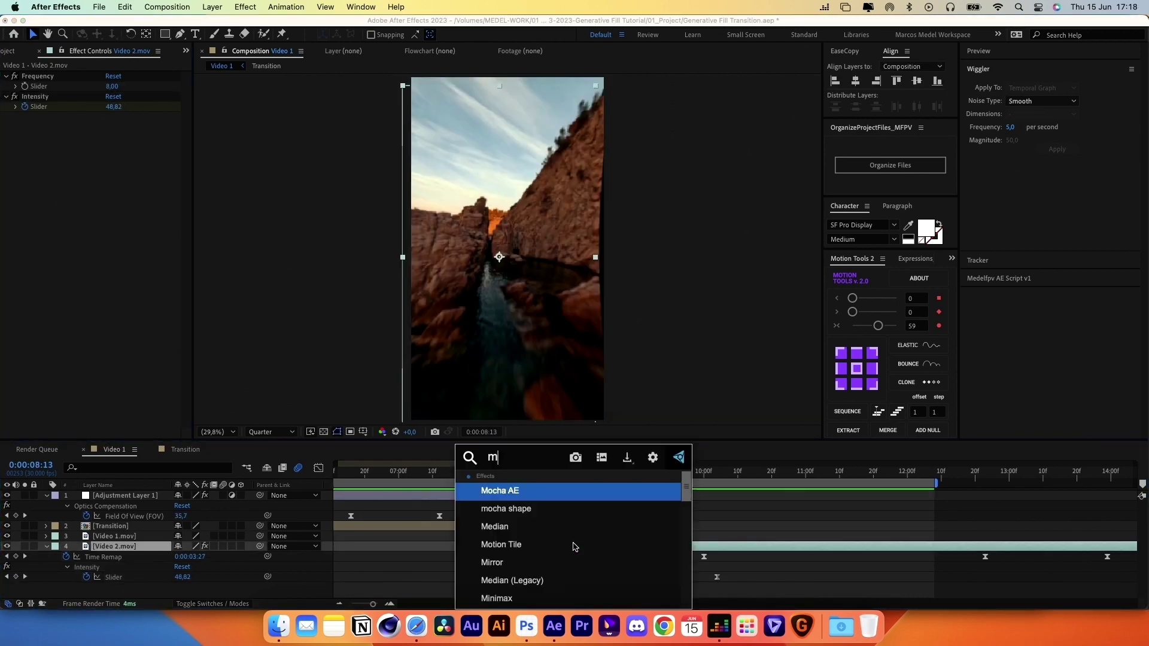
{"action": "type", "text": "tion"}
{"action": "key", "text": "Return"}
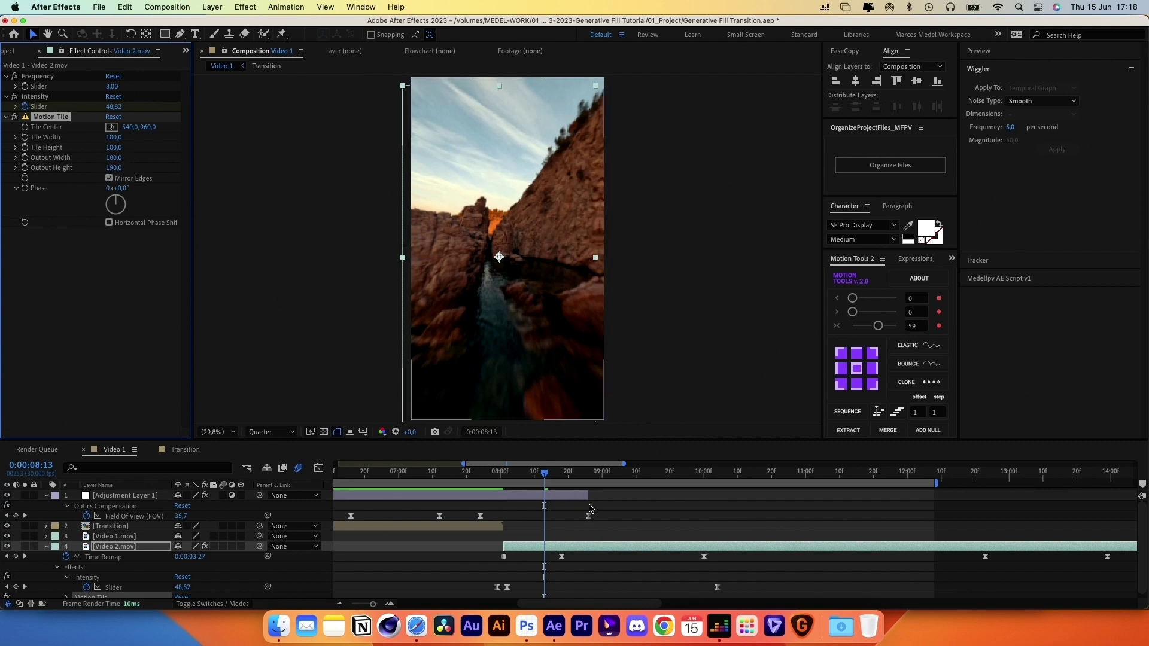
Deselect Video 2.mov, return to 0:00:07:26, and Generative Fill the gap between the frames
{"action": "left_click", "coordinate": [590, 509]}
{"action": "left_click", "coordinate": [485, 476]}
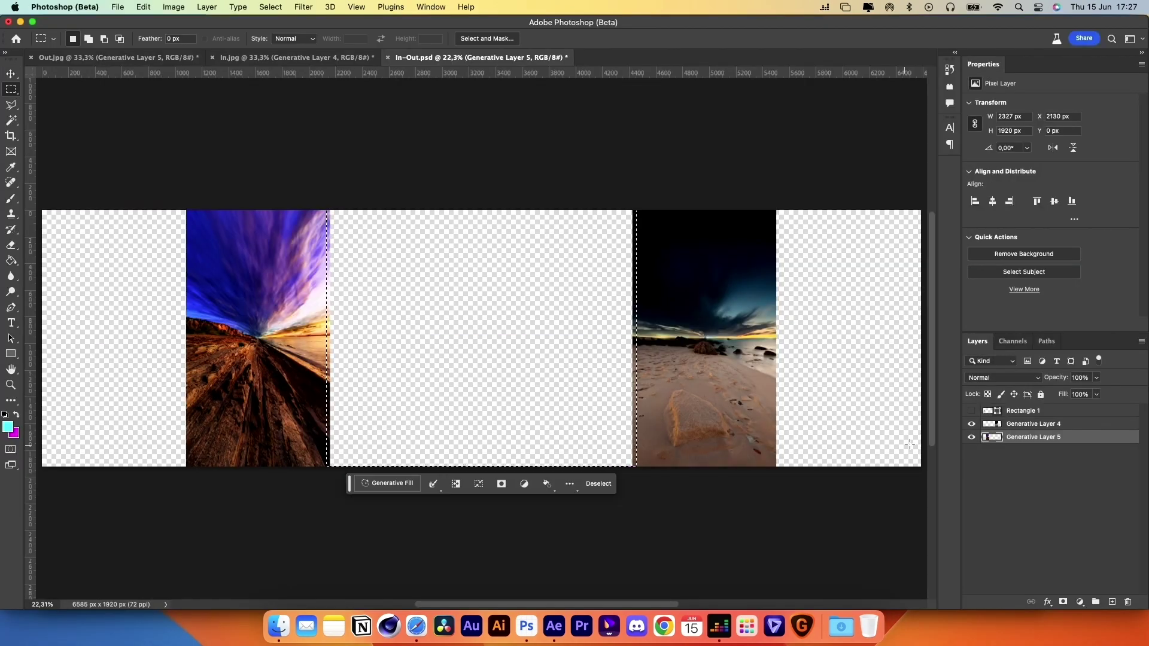
{"action": "left_click", "coordinate": [575, 487]}
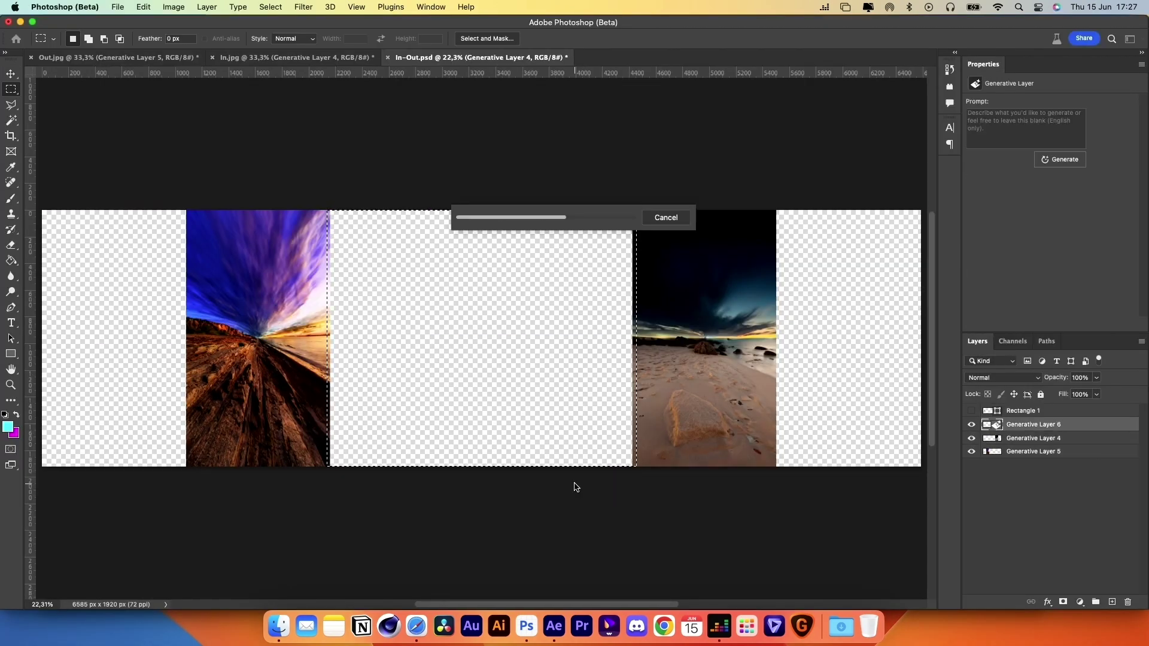
{"action": "key", "text": "l"}
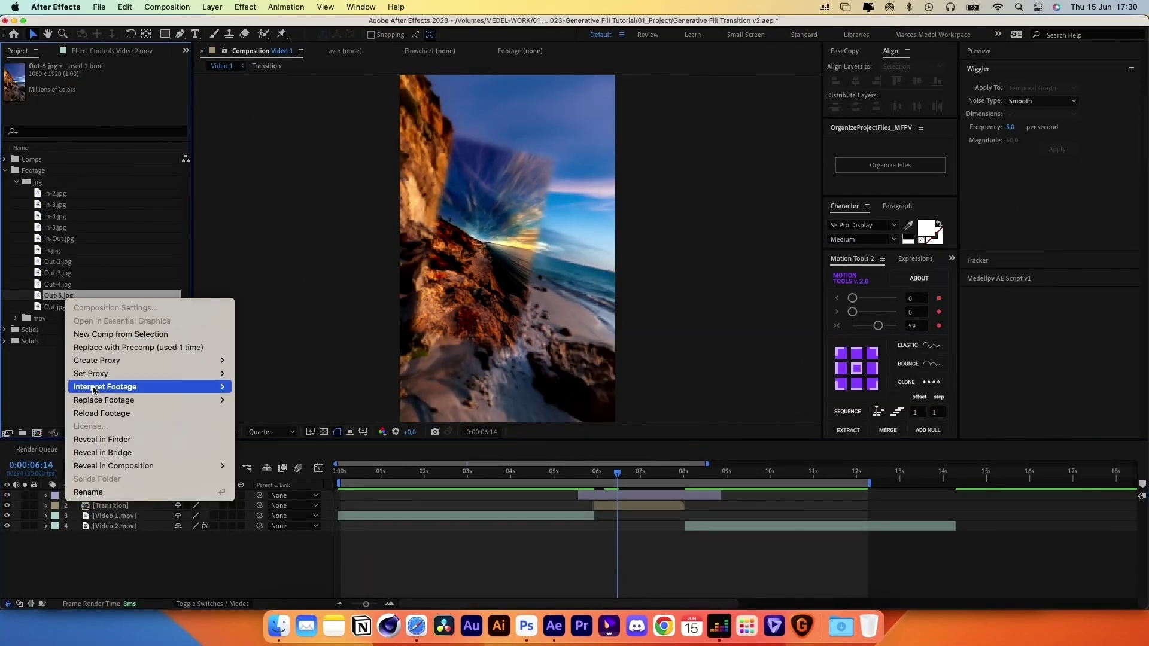
Import In-5.jpg into the project and preview the transition from 0:00:05:08
{"action": "left_click", "coordinate": [367, 219]}
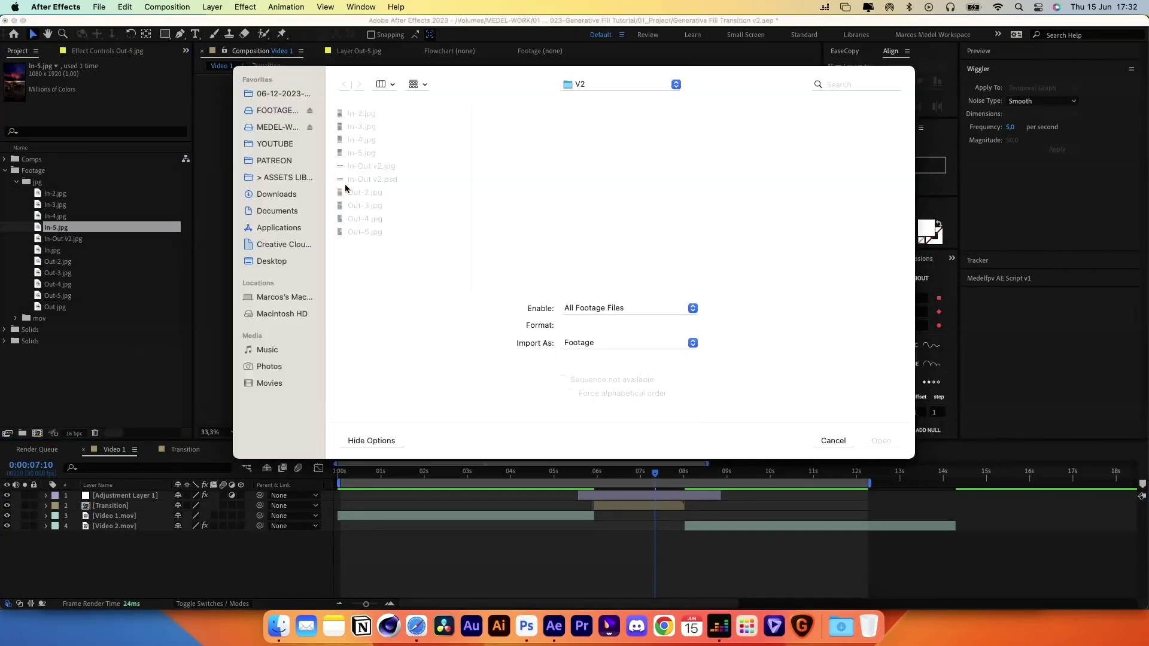
{"action": "double_click", "coordinate": [357, 153]}
{"action": "left_click", "coordinate": [568, 473]}
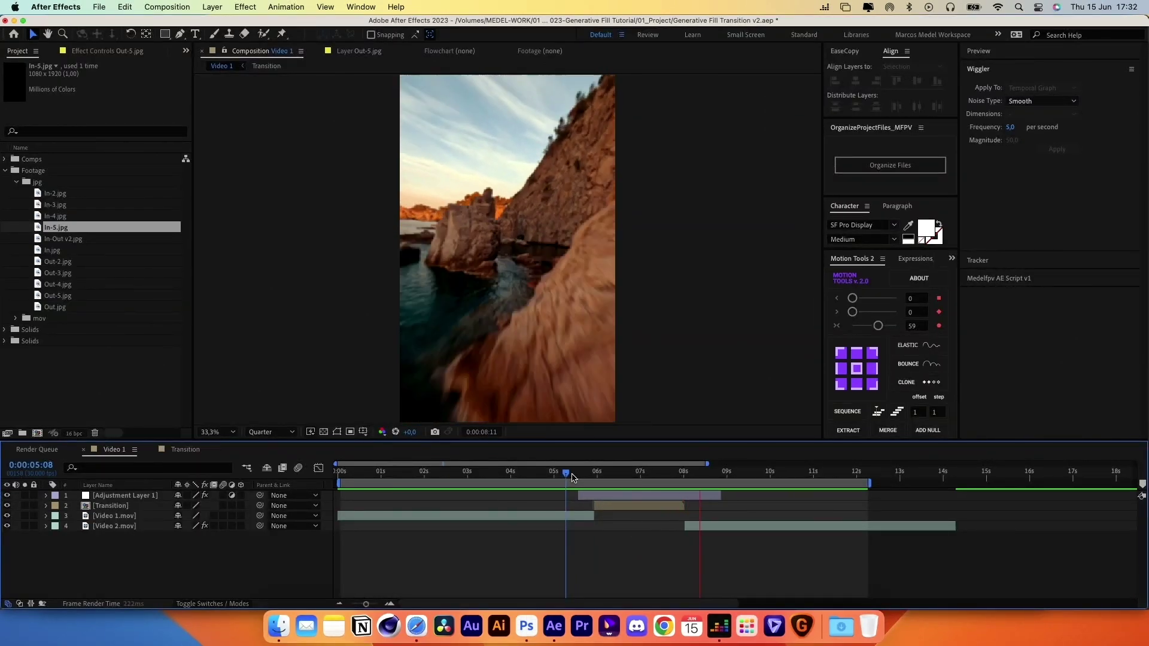
{"action": "key", "text": "space"}
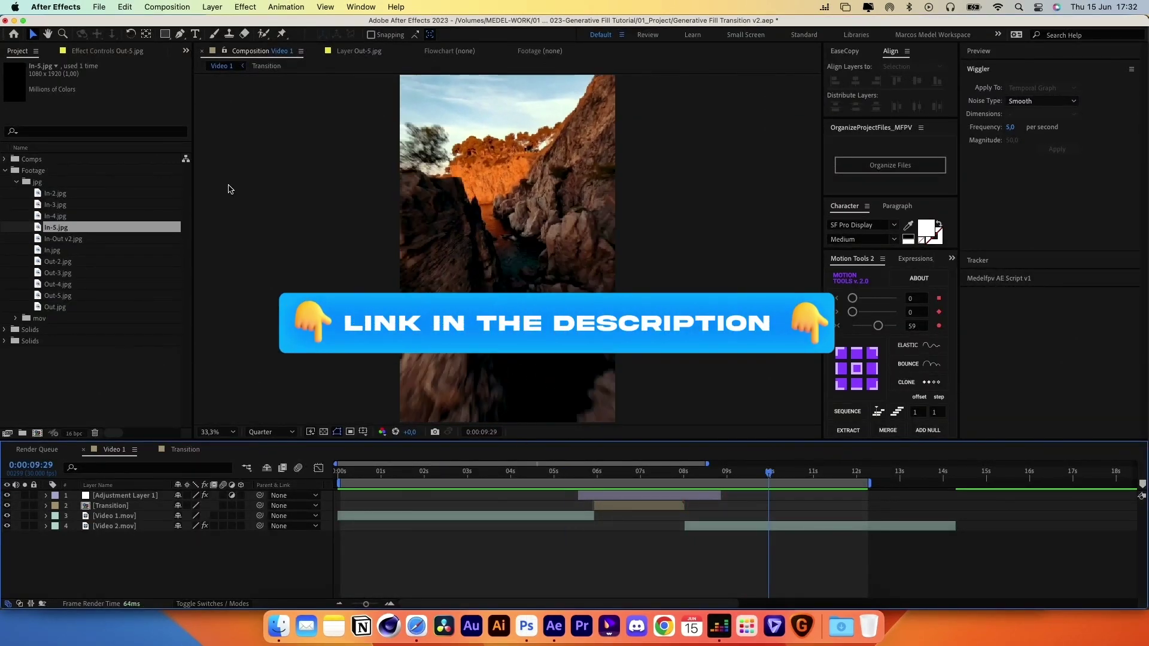